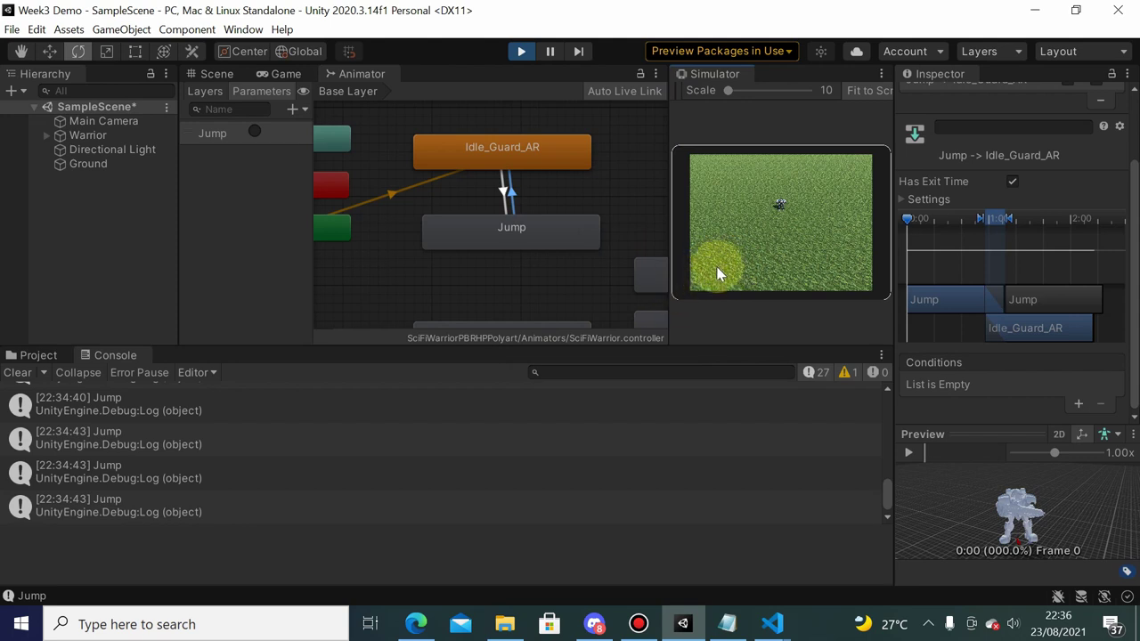
Maximize the Simulator to check the game, then stop Play mode and pan the Animator graph
click(884, 78)
click(912, 112)
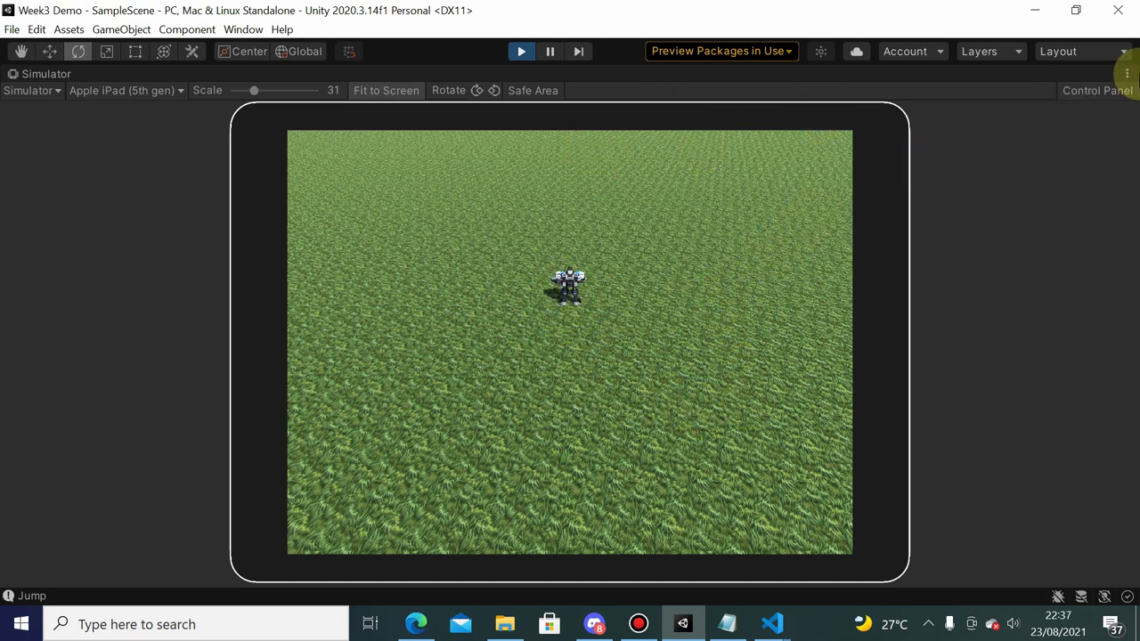
click(521, 51)
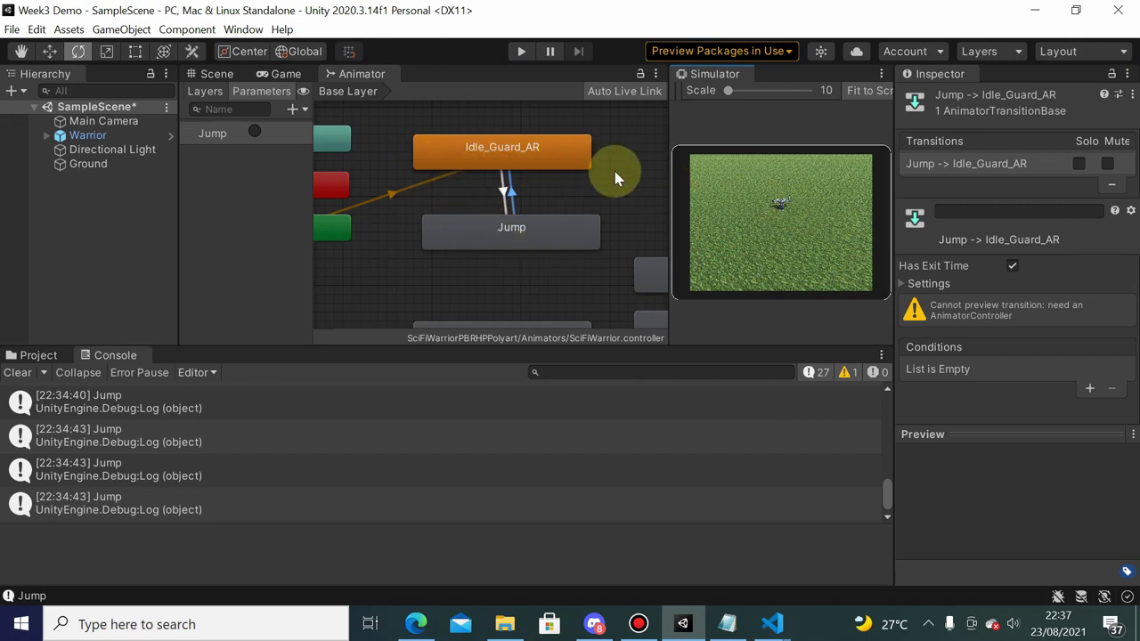
middle_drag(613, 198, 579, 225)
Maximize the Animator and move Run_guard_AR up beside WalkFront_Shoot_AR
click(655, 75)
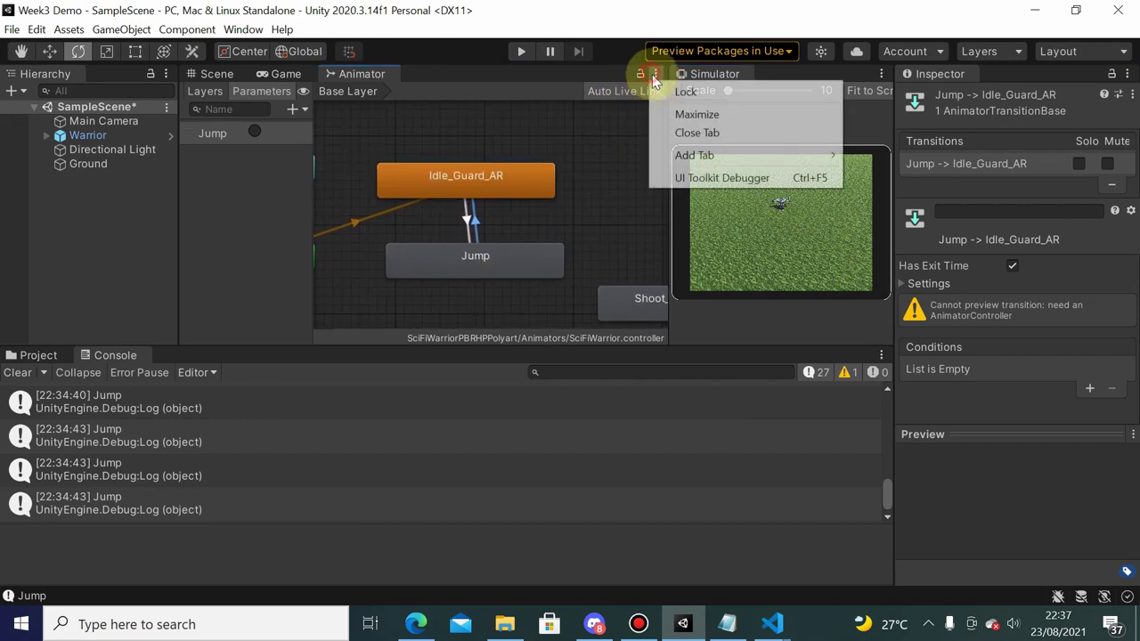
click(677, 114)
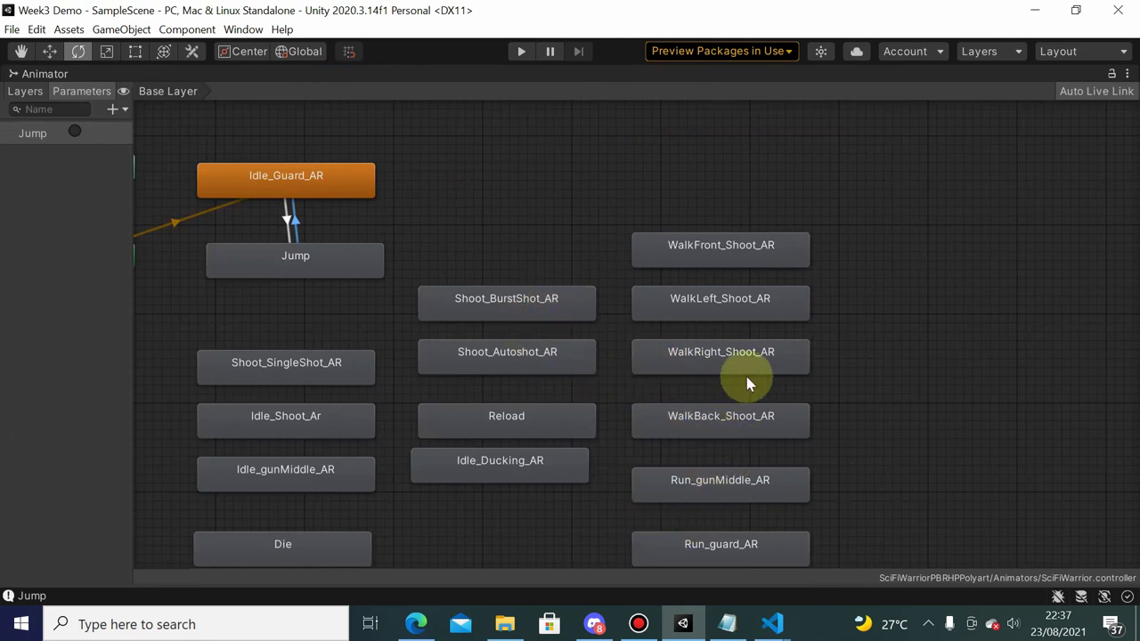
scroll(743, 377, down, 1)
scroll(707, 422, up, 1)
mouse_move(682, 530)
mouse_down()
mouse_move(494, 252)
mouse_move(495, 139)
mouse_up()
scroll(521, 219, up, 1)
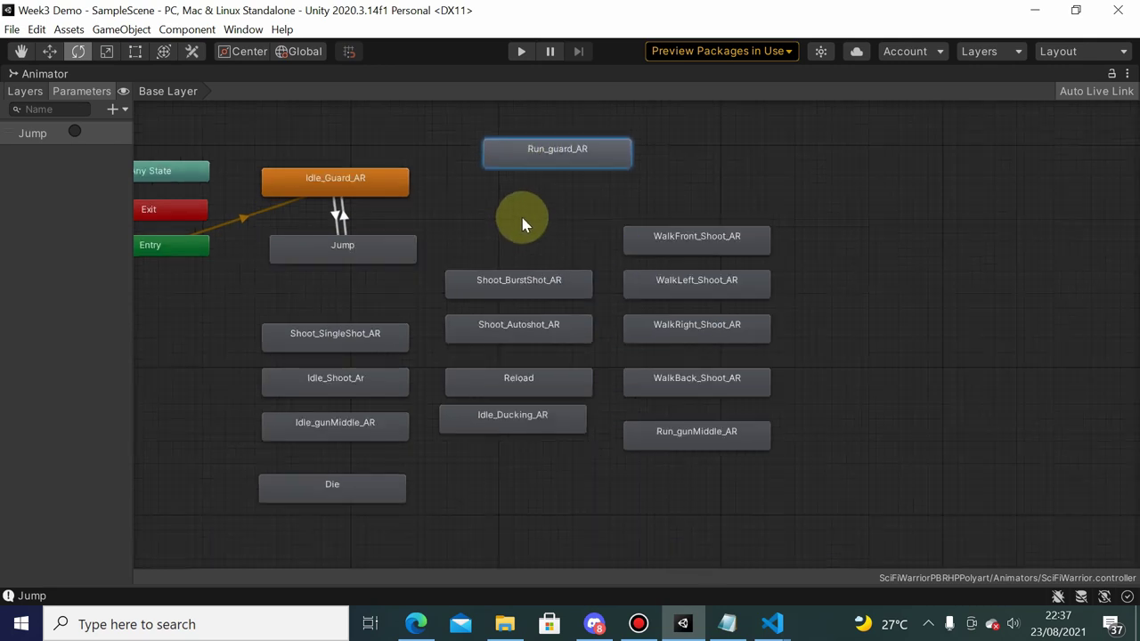
key(f)
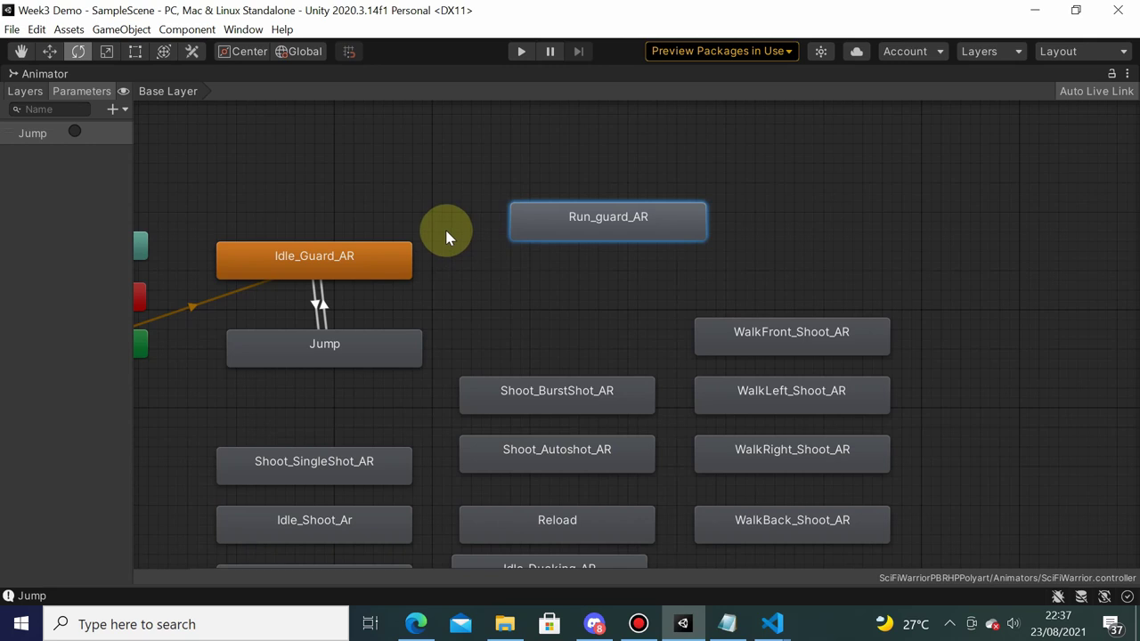
Pan the state graph and select the Idle_Guard_AR state
middle_drag(465, 157, 593, 122)
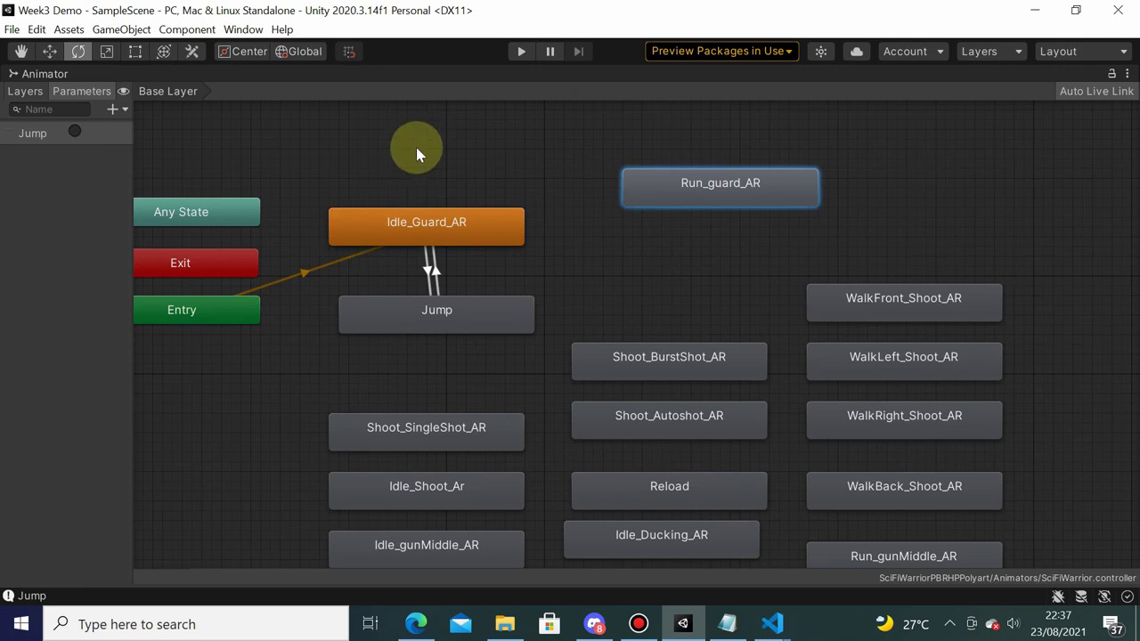
middle_drag(436, 165, 512, 218)
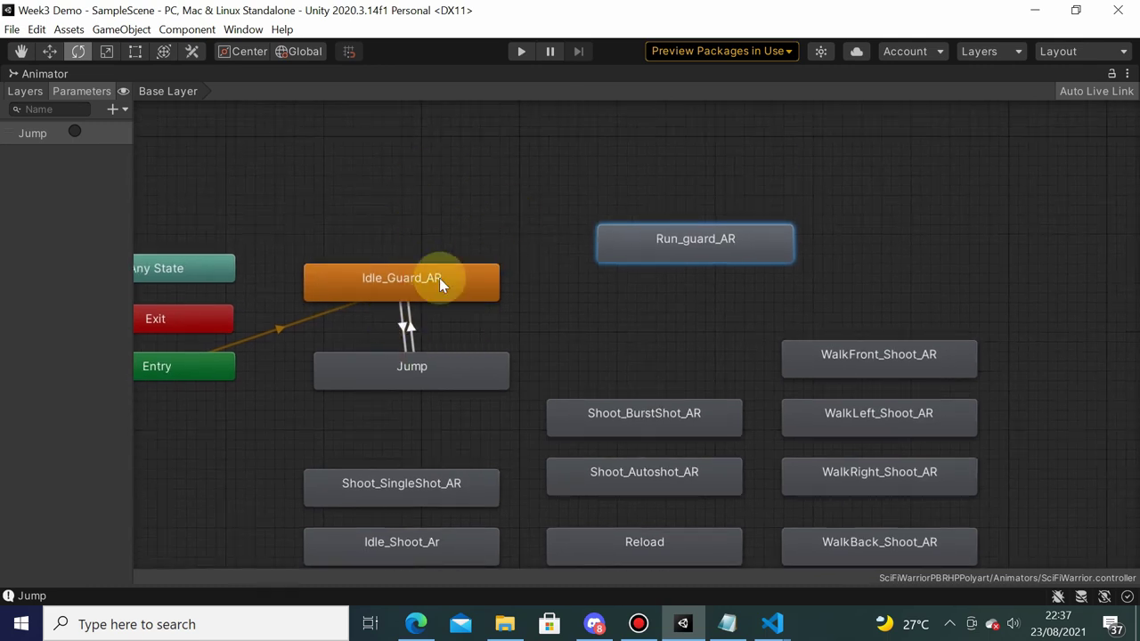
click(407, 287)
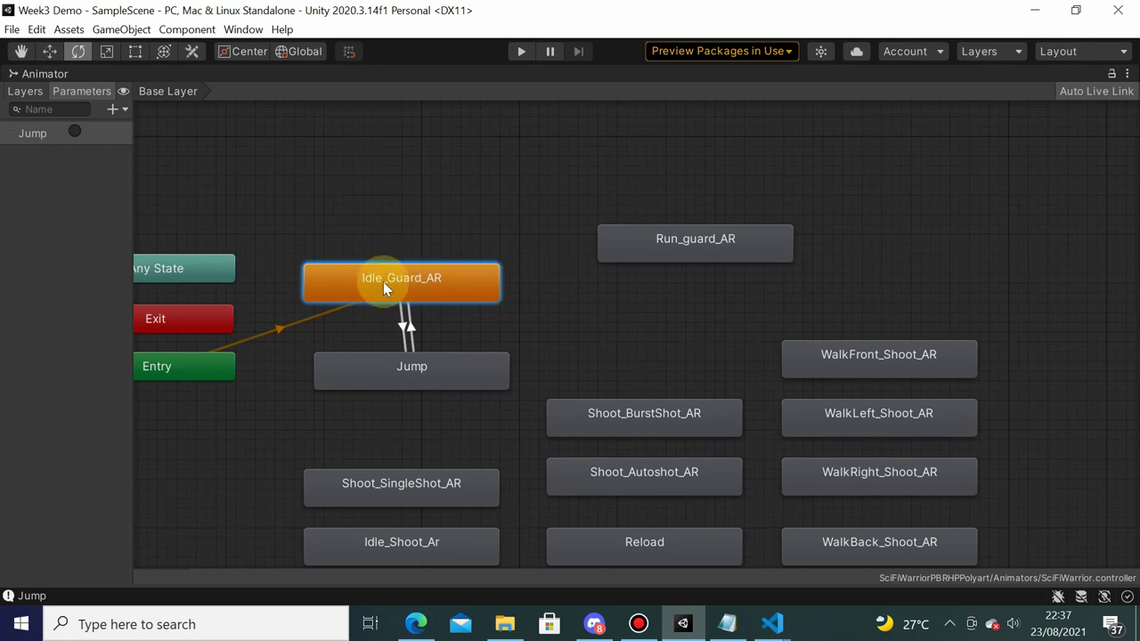
Convert Idle_Guard_AR into a new blend tree state and open it
right_click(391, 273)
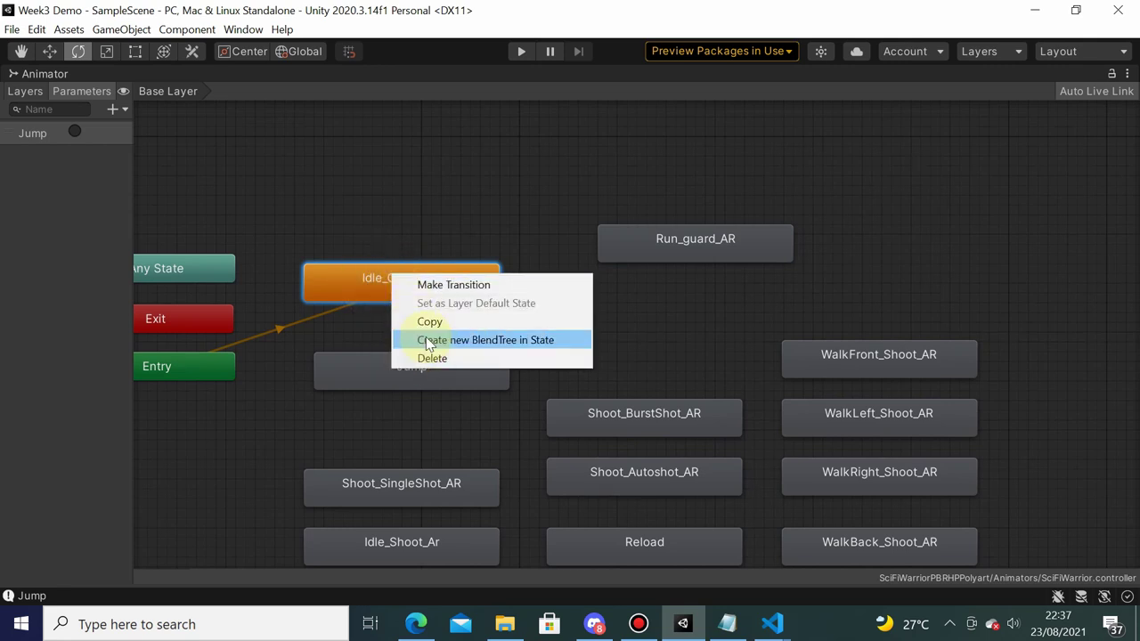
click(472, 339)
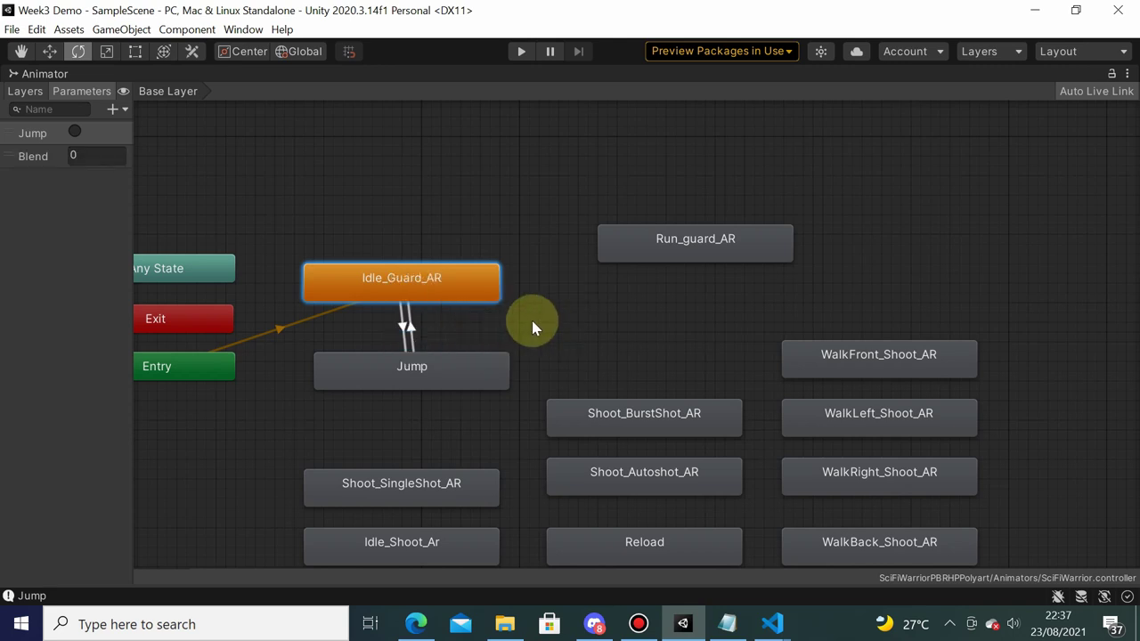
double_click(430, 286)
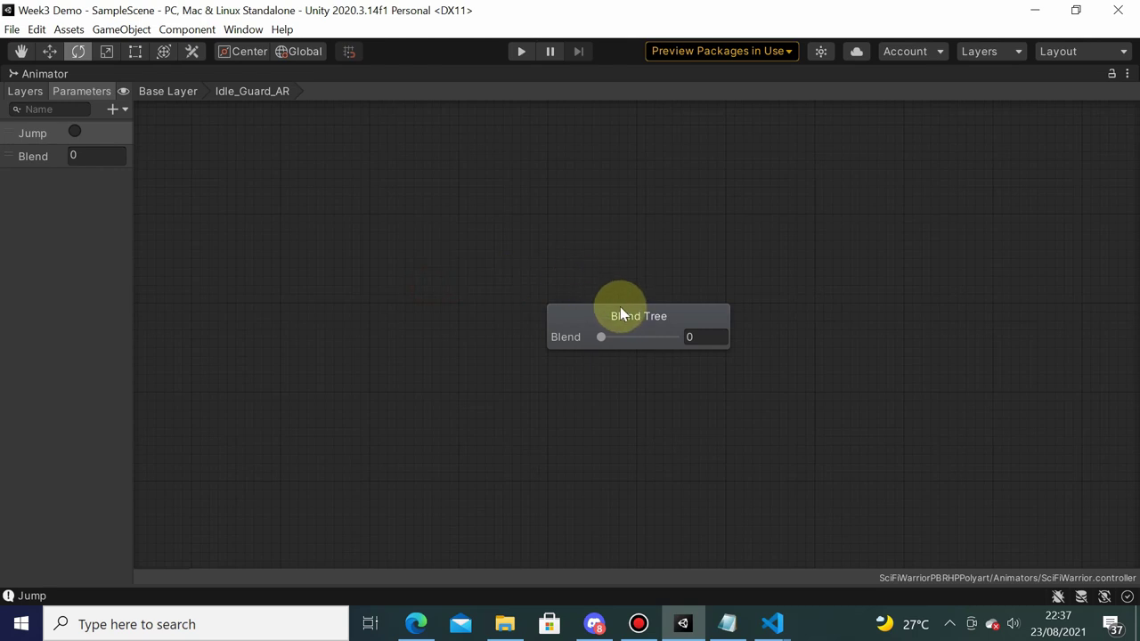
middle_drag(605, 278, 374, 266)
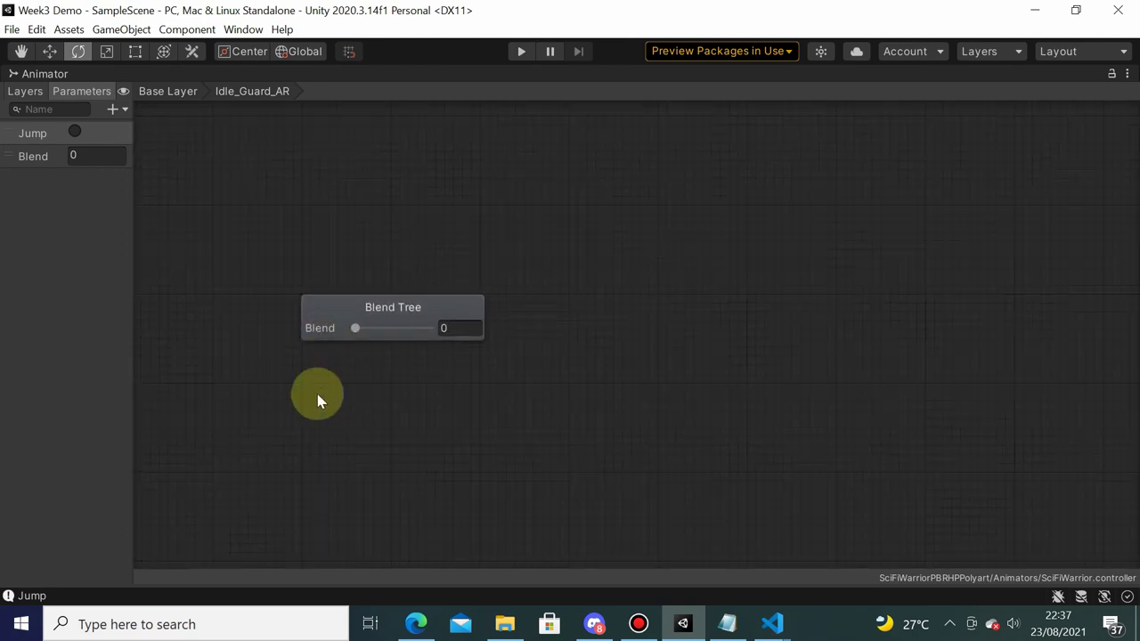
Test the Blend slider with different values, returning it near 0
mouse_move(358, 332)
mouse_down()
mouse_move(435, 307)
mouse_move(330, 349)
mouse_move(410, 332)
mouse_move(377, 331)
mouse_move(344, 359)
mouse_up()
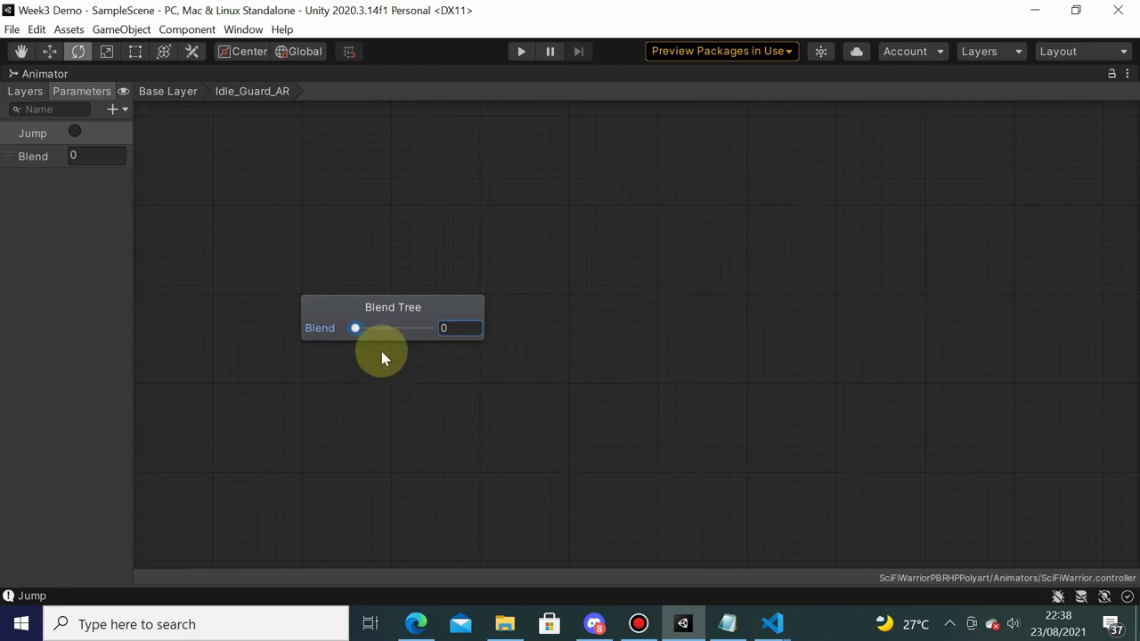
drag(353, 329, 338, 355)
mouse_move(352, 330)
mouse_down()
mouse_move(406, 331)
mouse_move(341, 343)
mouse_up()
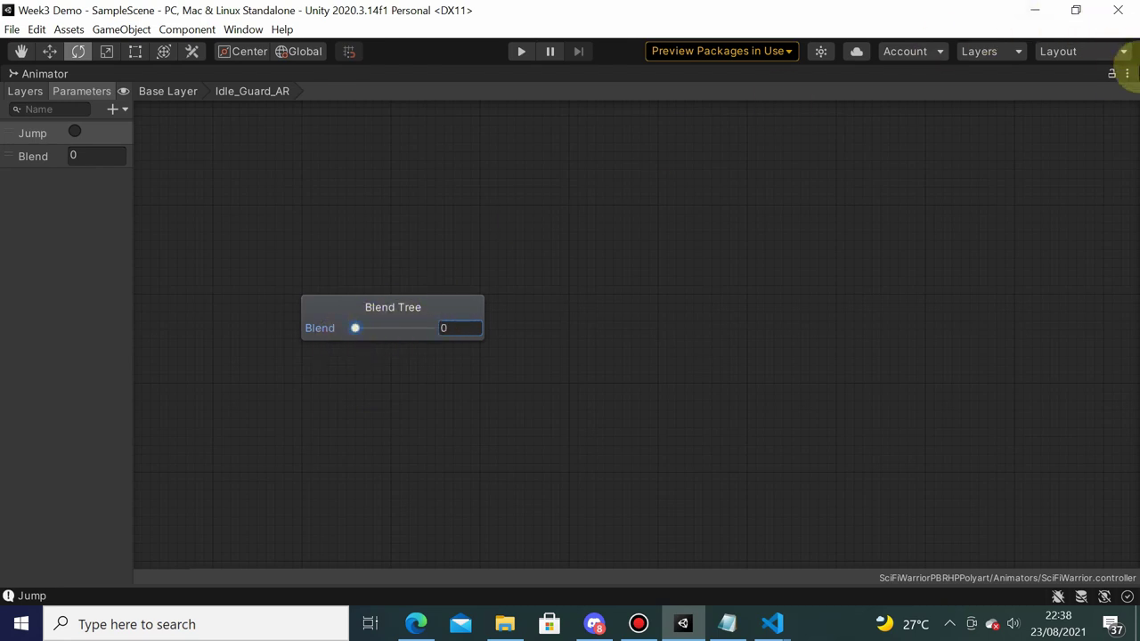
Unmaximize the Animator and center the Blend Tree node in the normal layout
click(1127, 76)
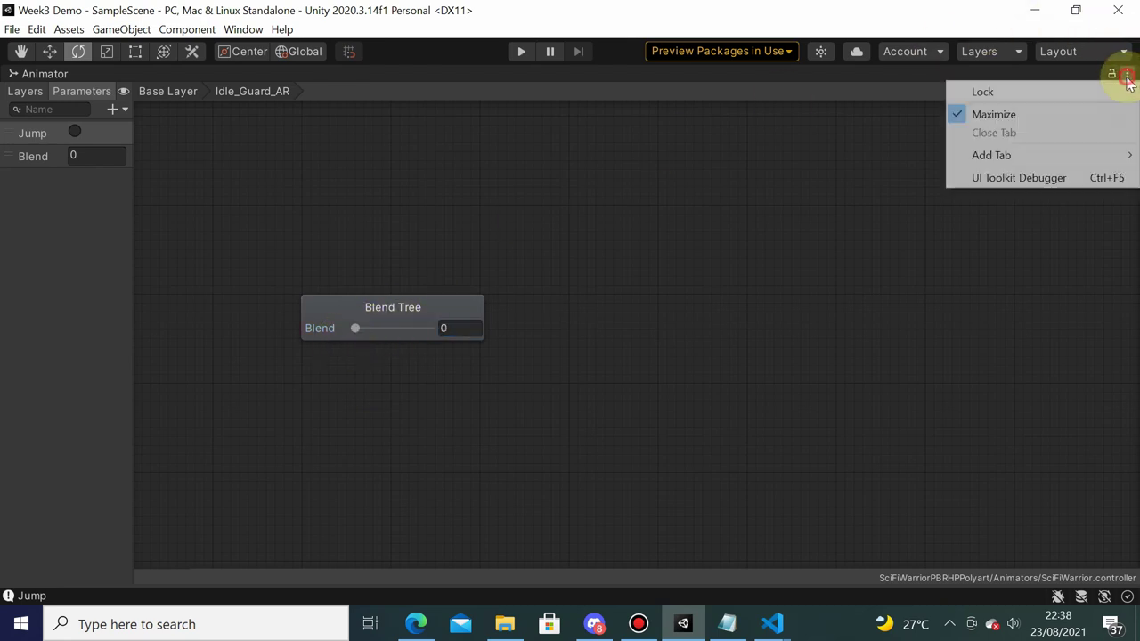
click(1068, 114)
middle_drag(531, 226, 441, 124)
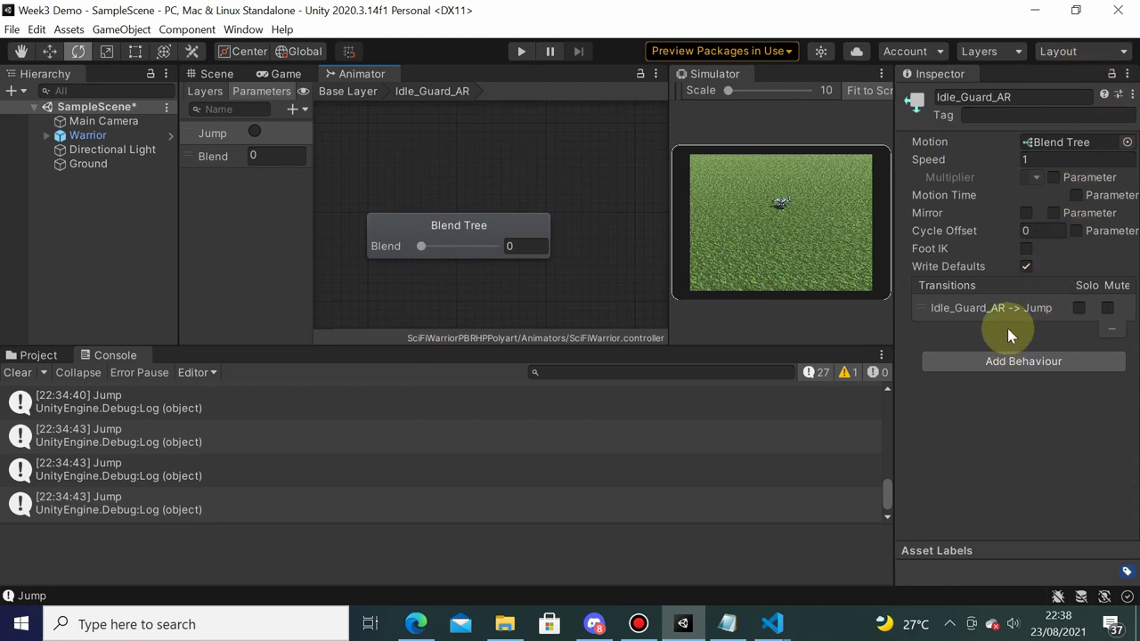
Add two motion fields to the selected Blend Tree in the Inspector
click(458, 225)
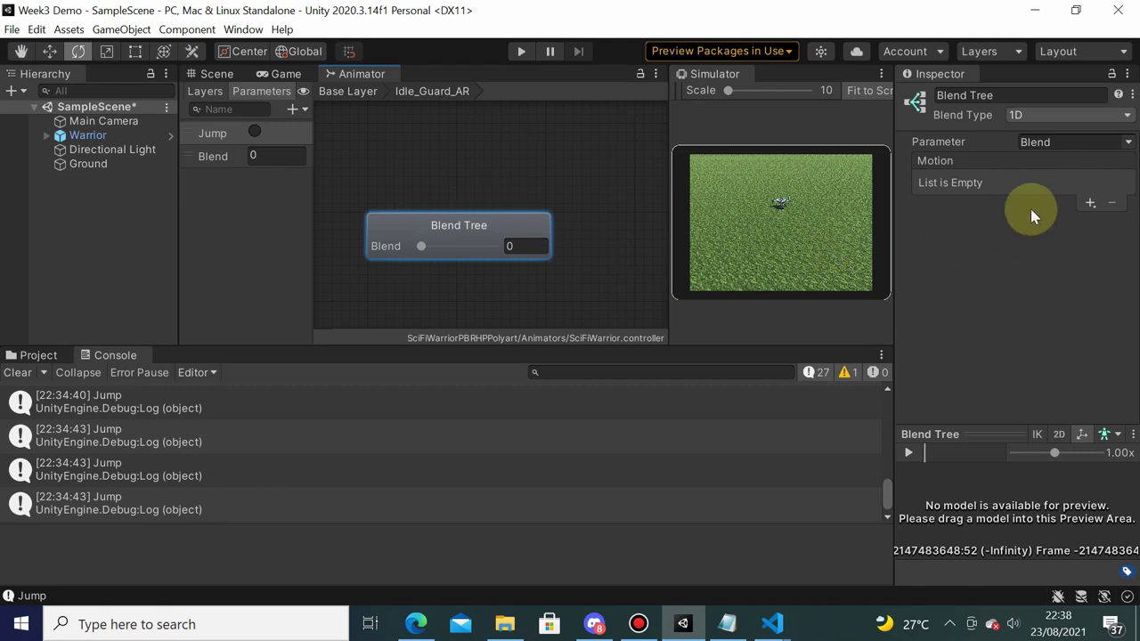
click(1089, 202)
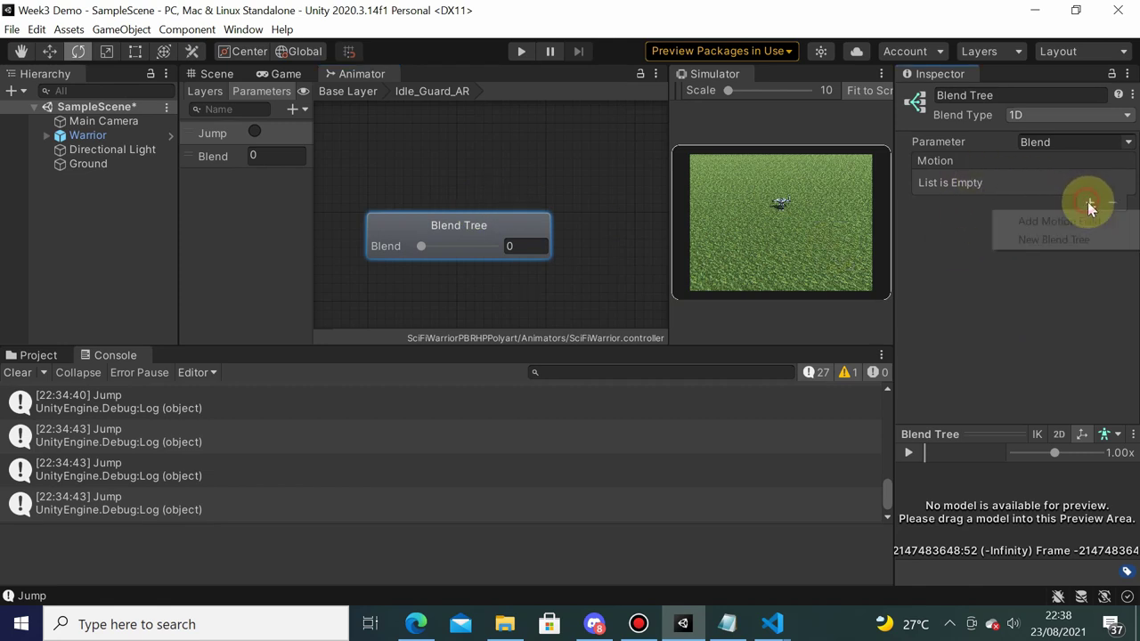
click(1059, 222)
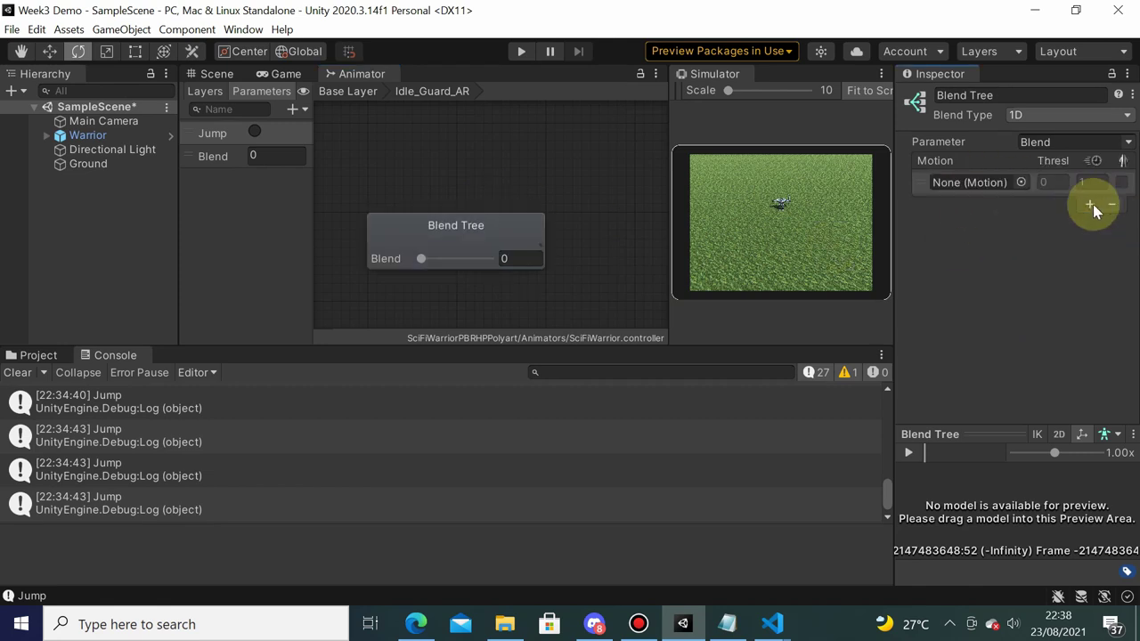
click(1090, 203)
click(1079, 224)
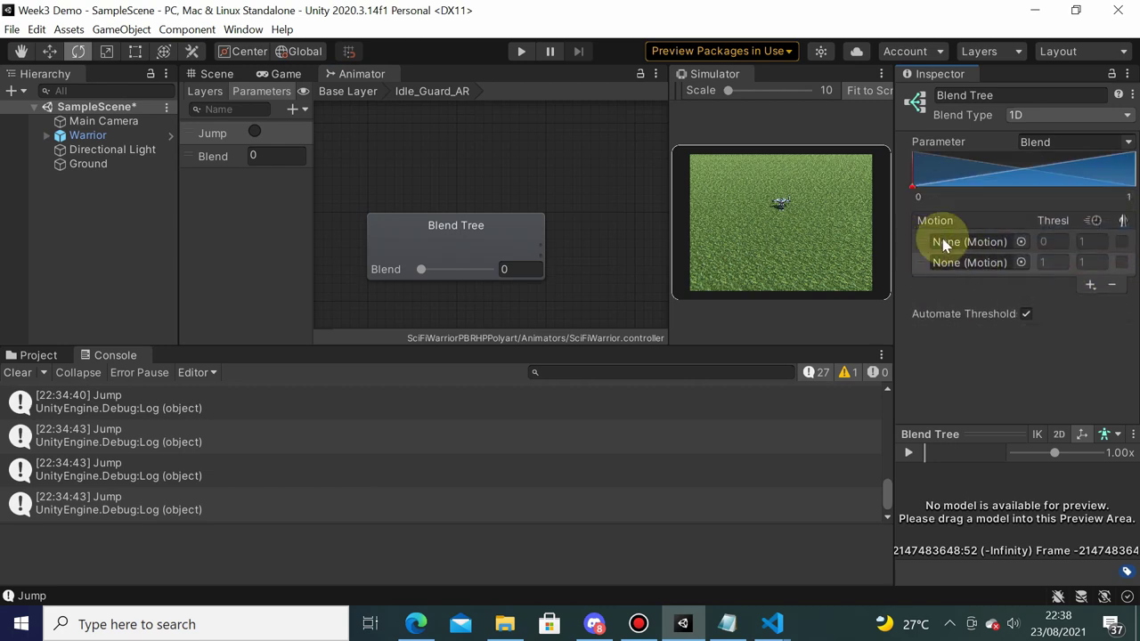
Assign Idle_Guard_AR to the first motion slot and Run_guard_AR to the second
click(930, 242)
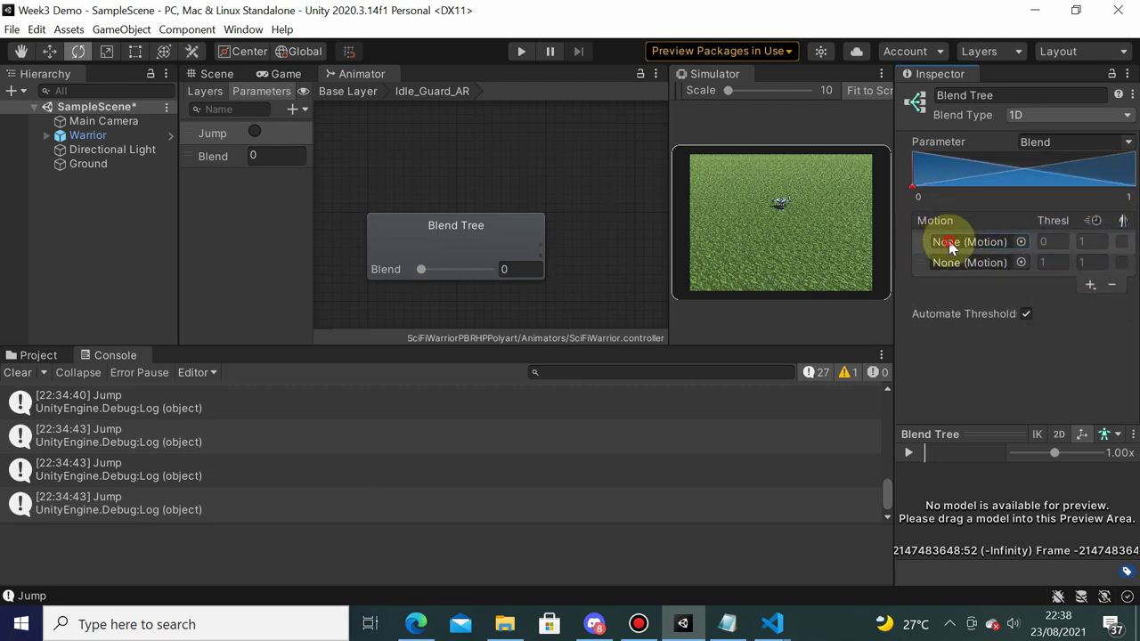
click(1020, 242)
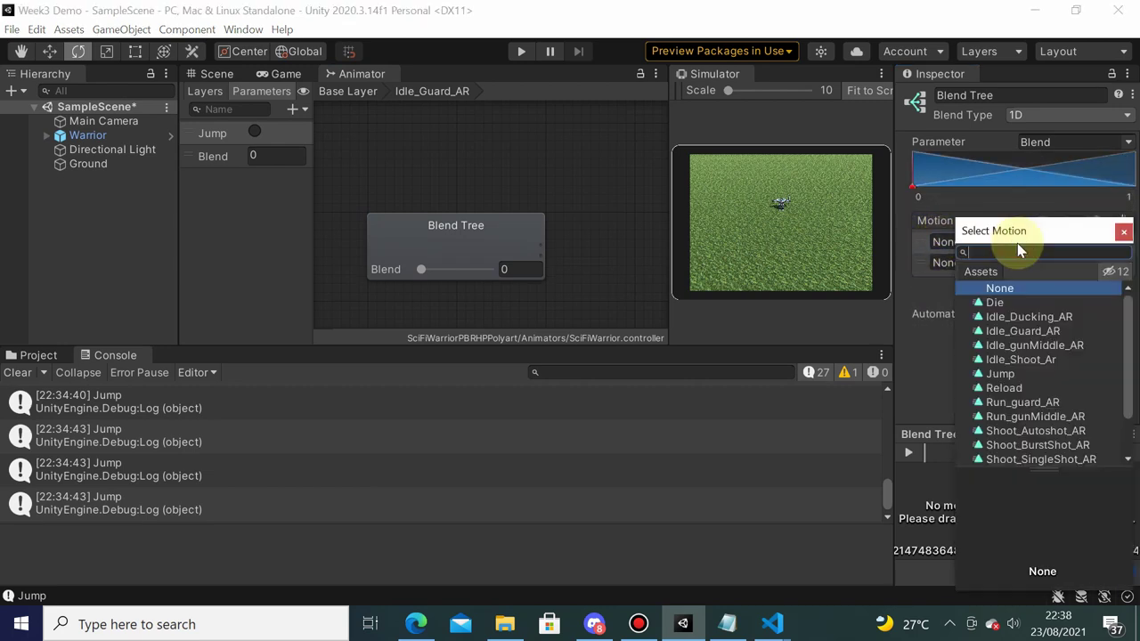
click(1049, 332)
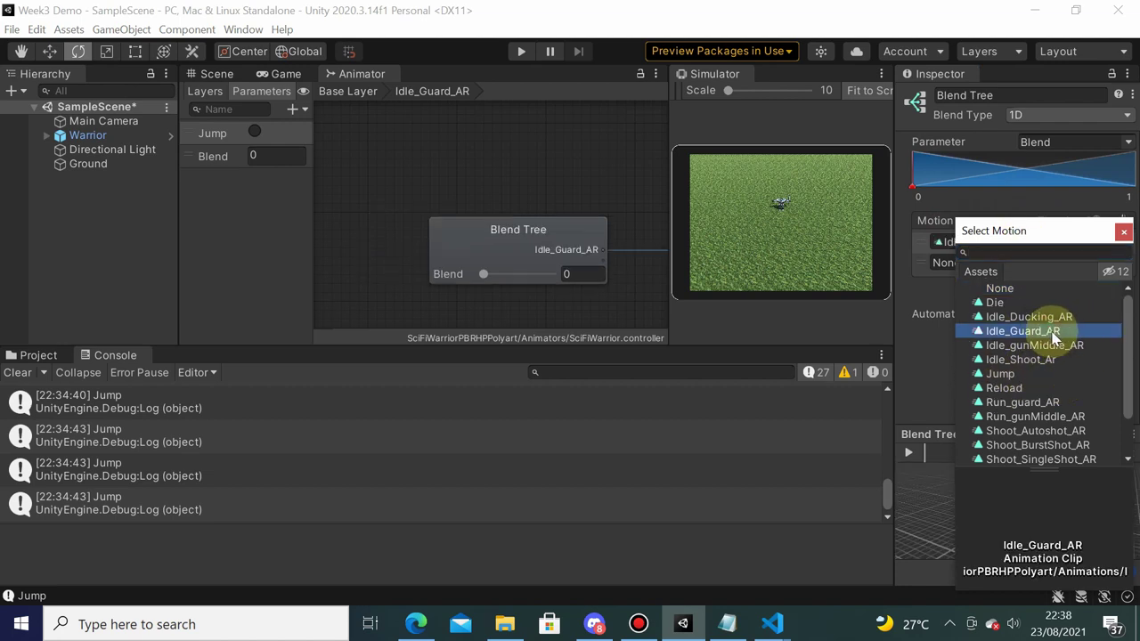
click(1050, 332)
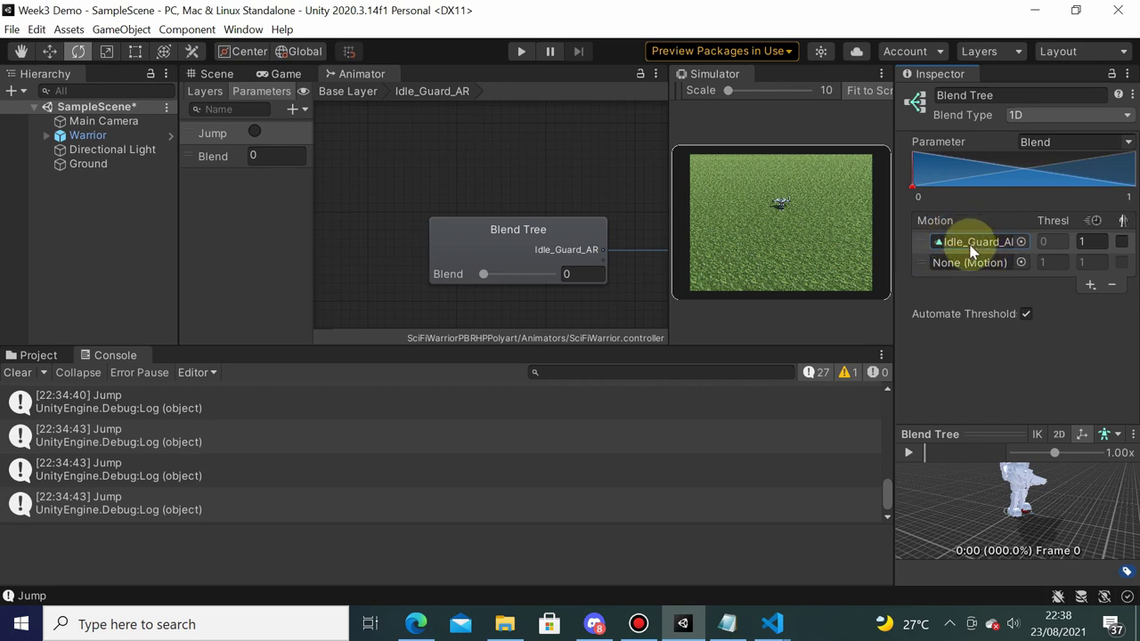
click(1020, 263)
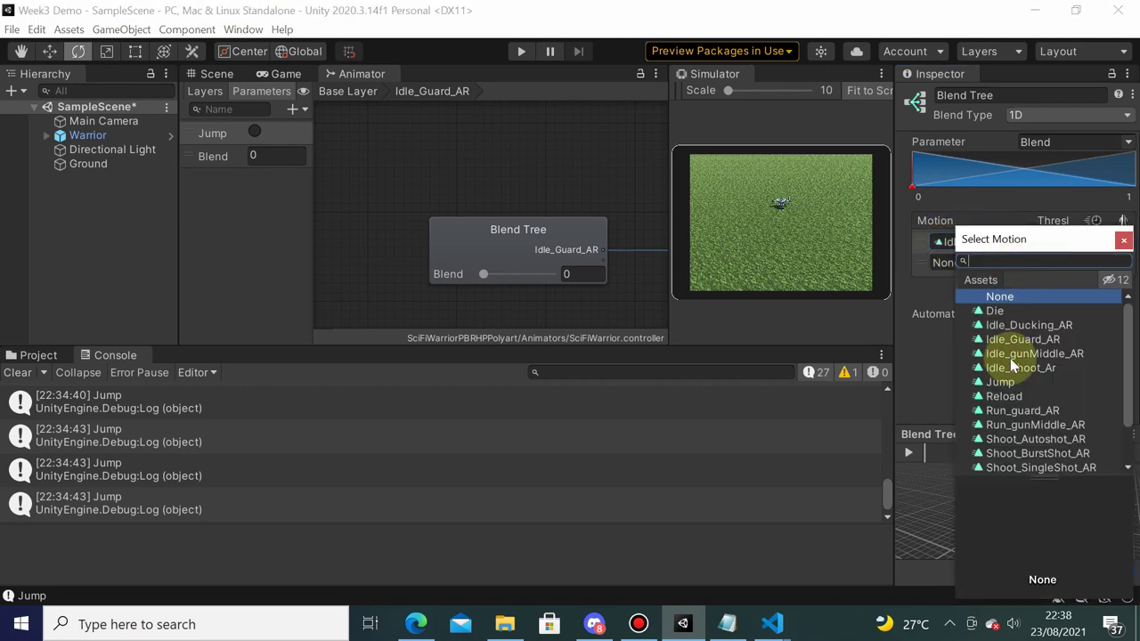
double_click(1057, 411)
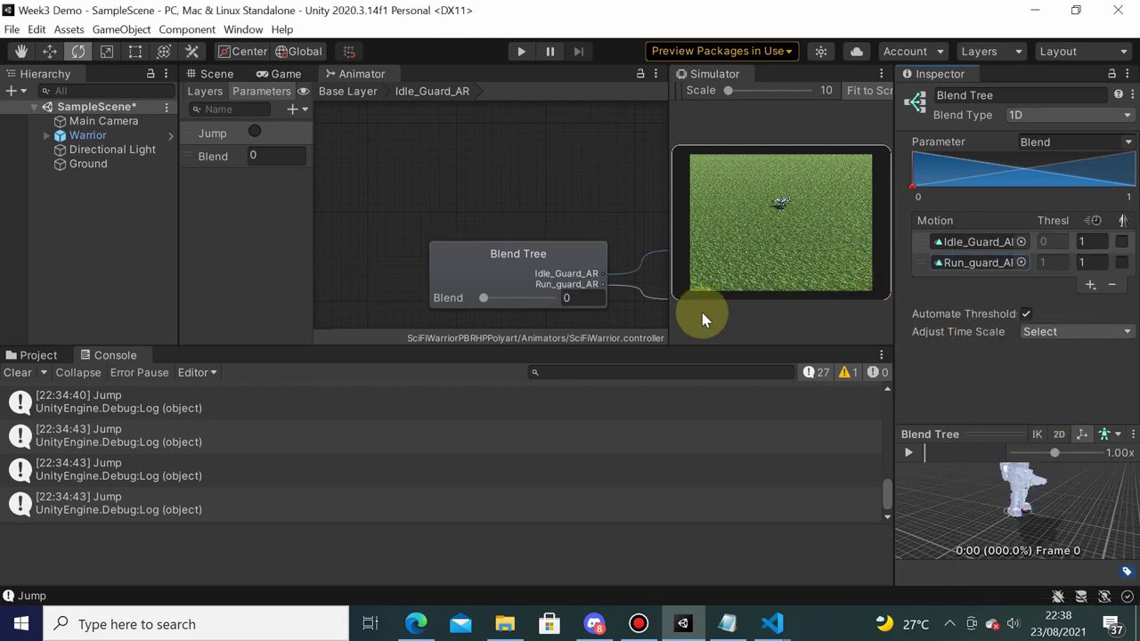
mouse_move(638, 186)
middle_down()
mouse_move(472, 188)
mouse_move(508, 132)
middle_up()
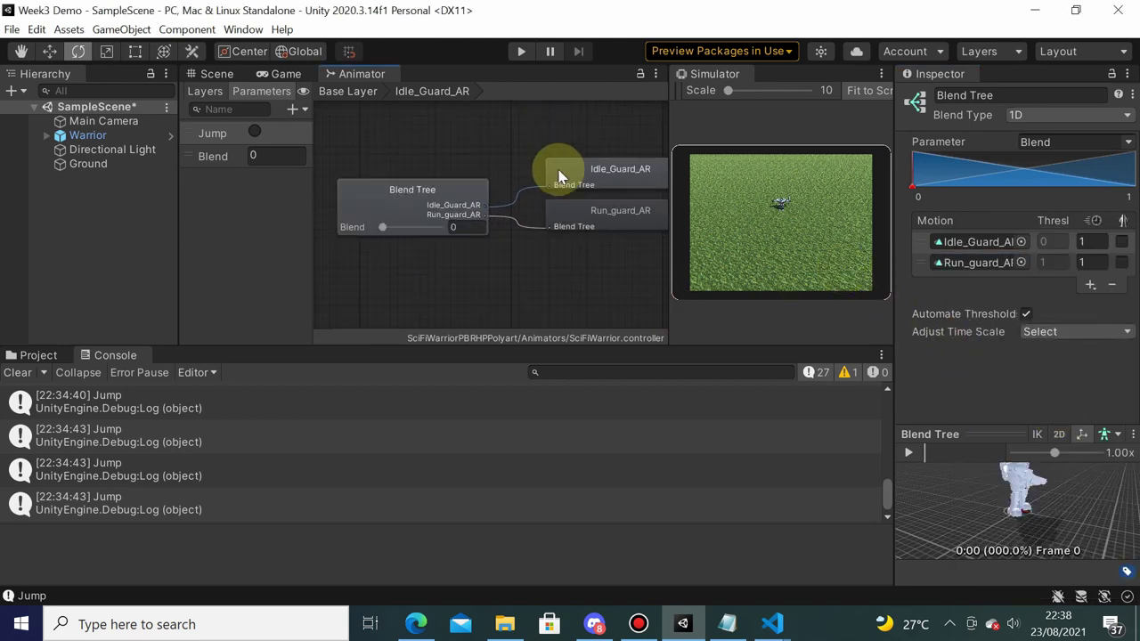
scroll(401, 329, down, 1)
middle_drag(411, 336, 437, 288)
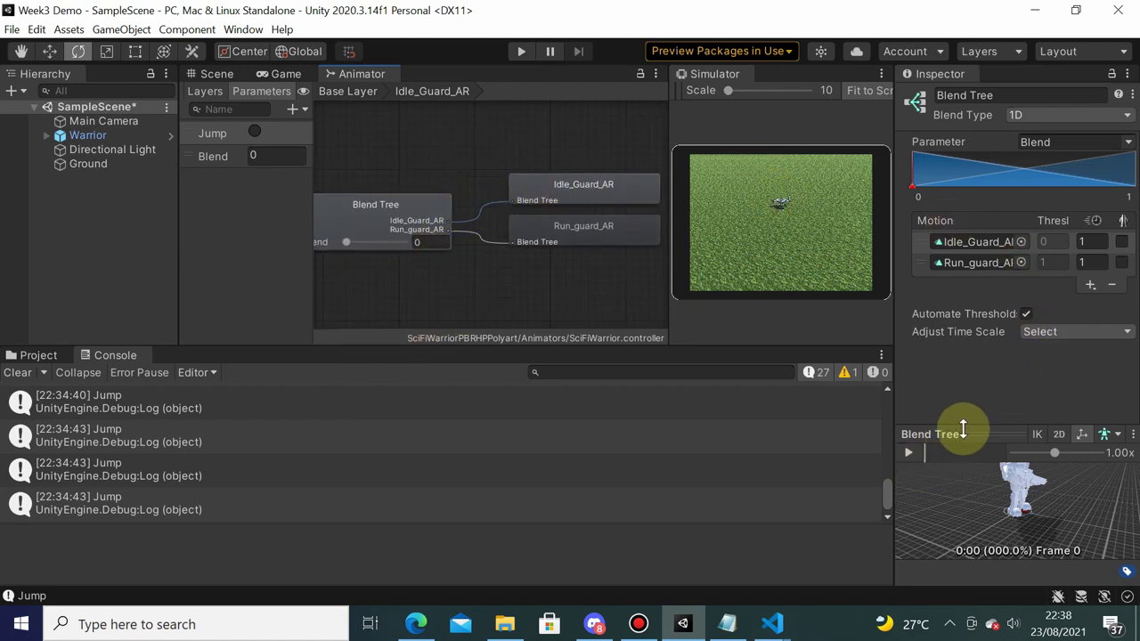
Play the enlarged Blend Tree preview and sweep Blend between idle and full run
drag(961, 426, 1003, 330)
click(908, 349)
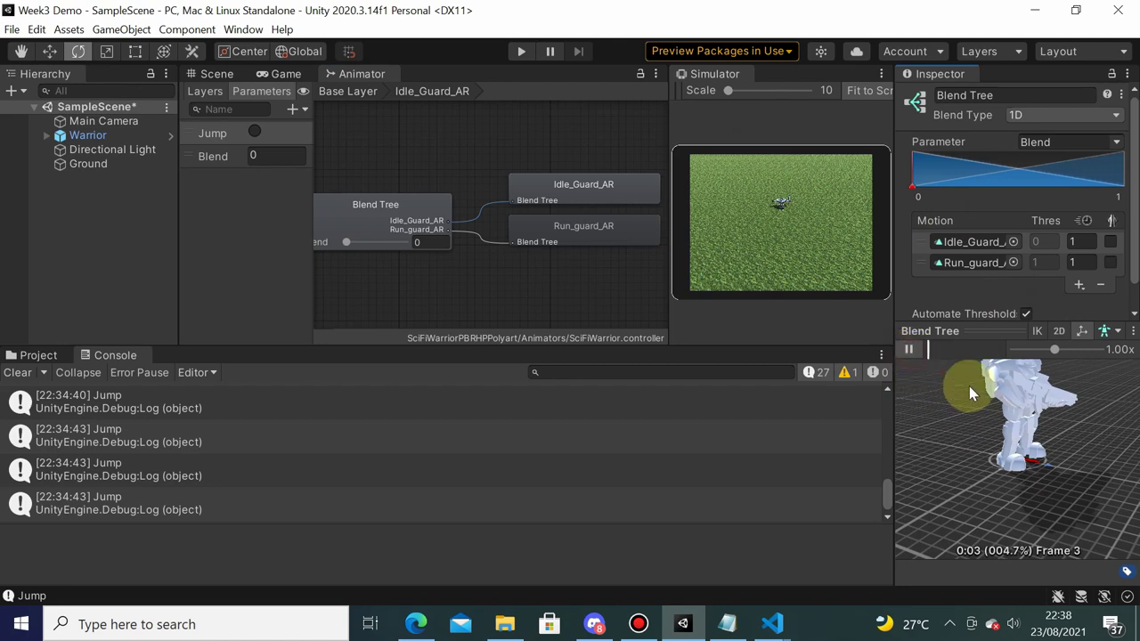
drag(967, 386, 929, 510)
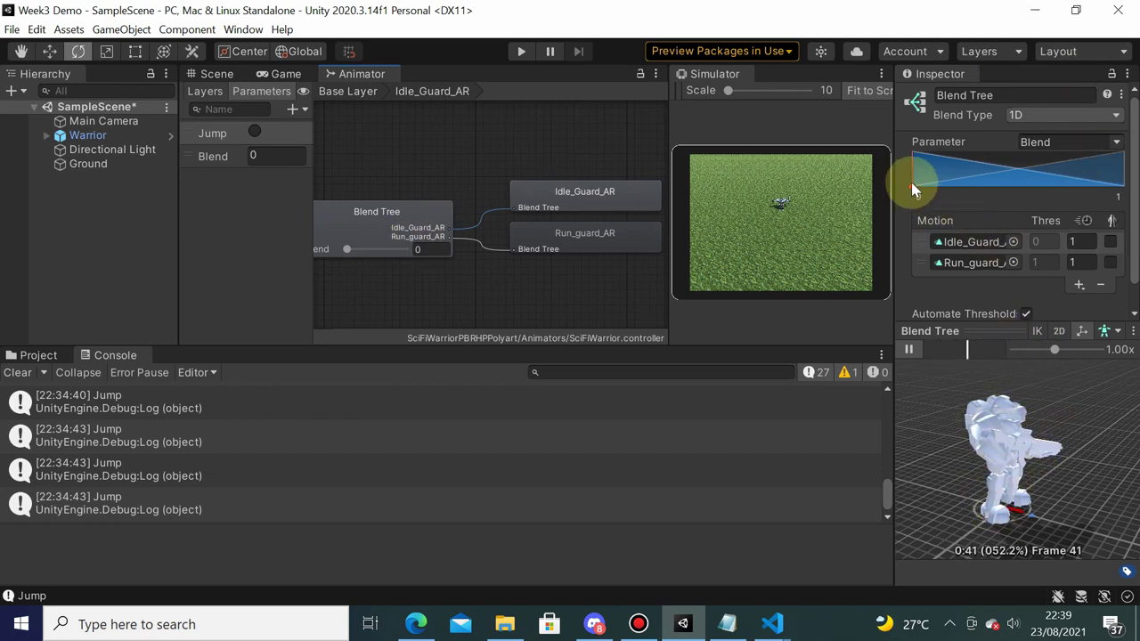
drag(912, 184, 1135, 211)
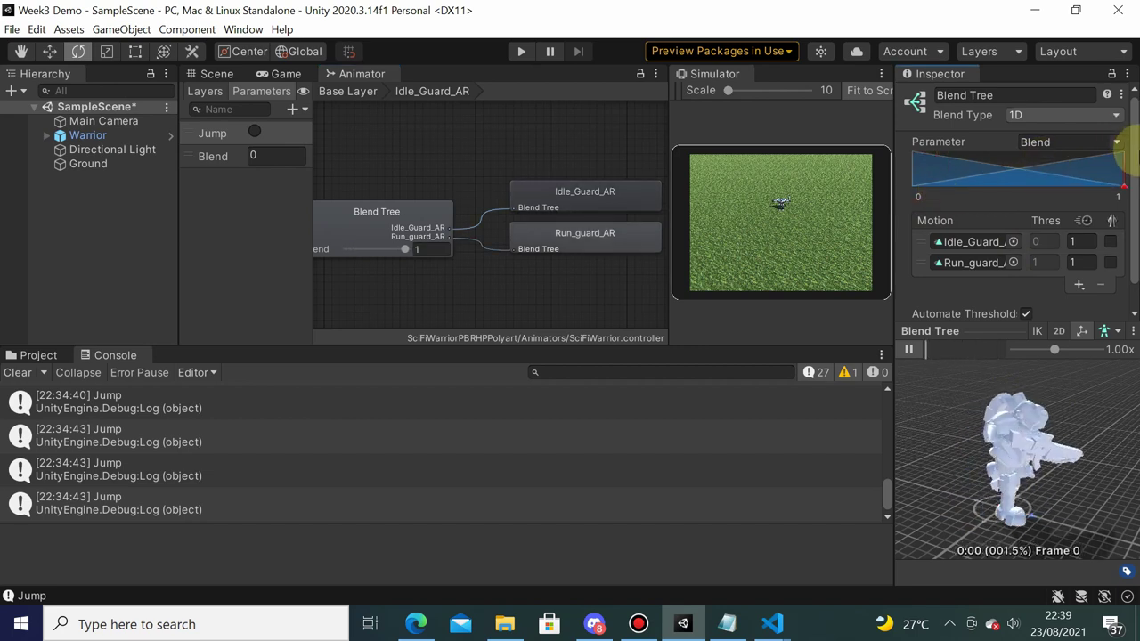
drag(948, 492, 1022, 475)
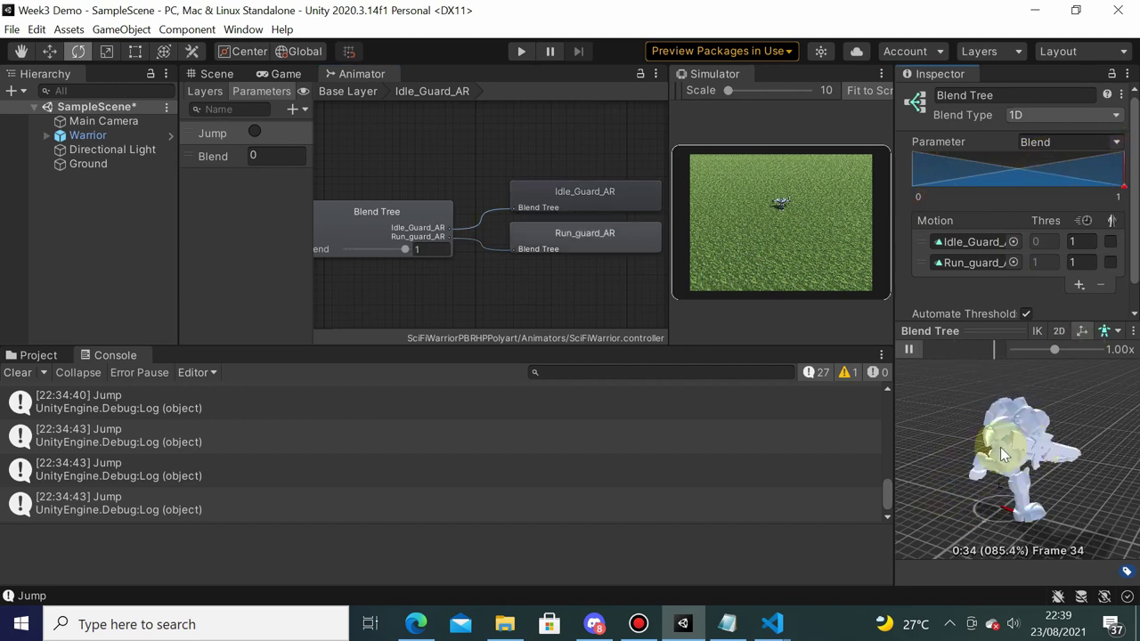
mouse_move(1119, 165)
mouse_down()
mouse_move(1122, 194)
mouse_move(1016, 205)
mouse_up()
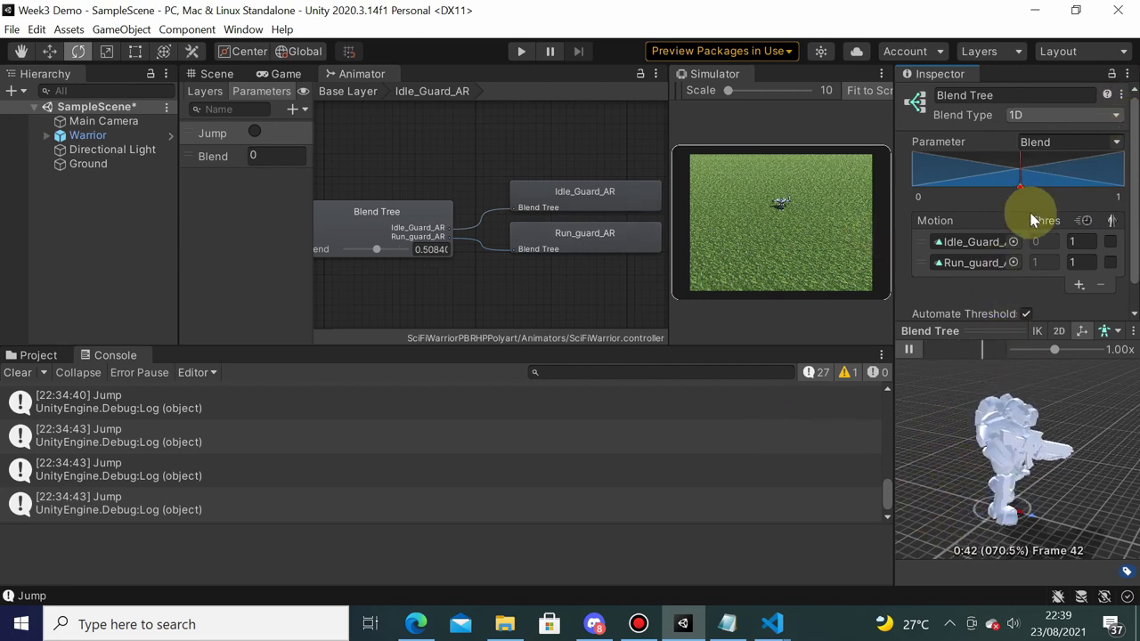
mouse_move(1010, 196)
mouse_down()
mouse_move(939, 235)
mouse_move(1028, 205)
mouse_up()
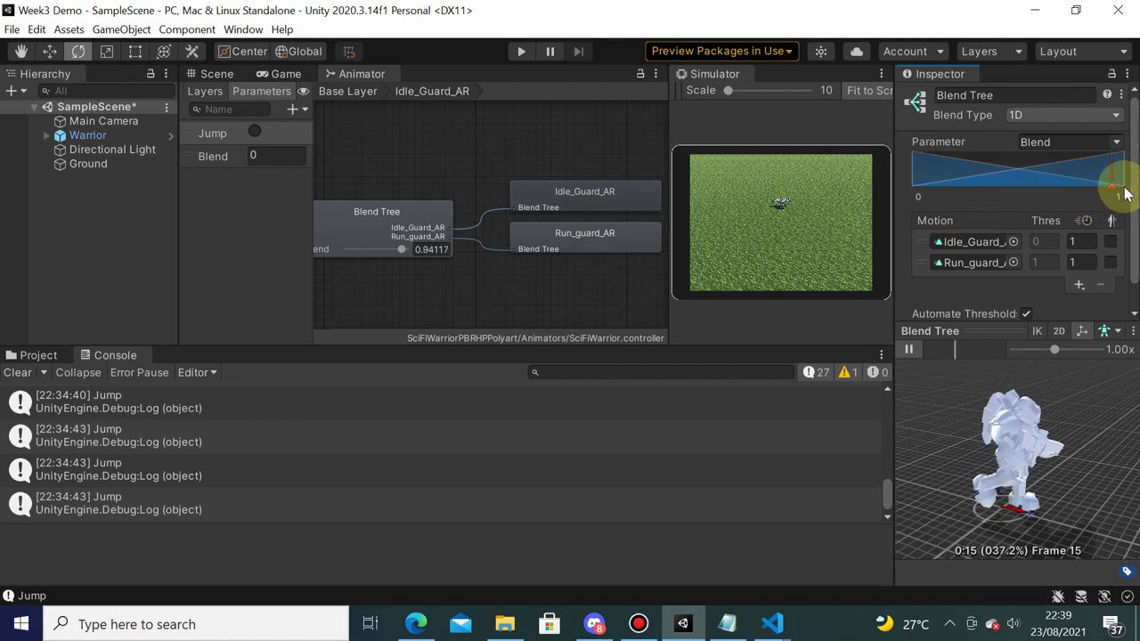
mouse_move(1028, 204)
mouse_down()
mouse_move(930, 222)
mouse_move(1062, 191)
mouse_move(914, 223)
mouse_move(1076, 190)
mouse_move(902, 227)
mouse_move(894, 216)
mouse_move(1121, 160)
mouse_up()
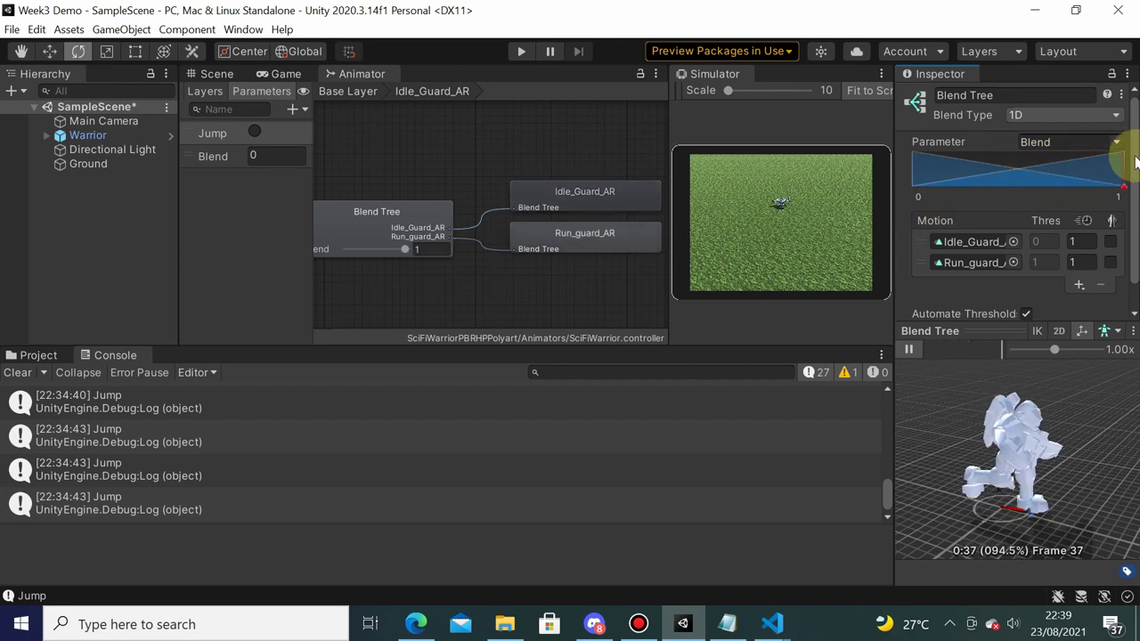
drag(1120, 160, 1122, 152)
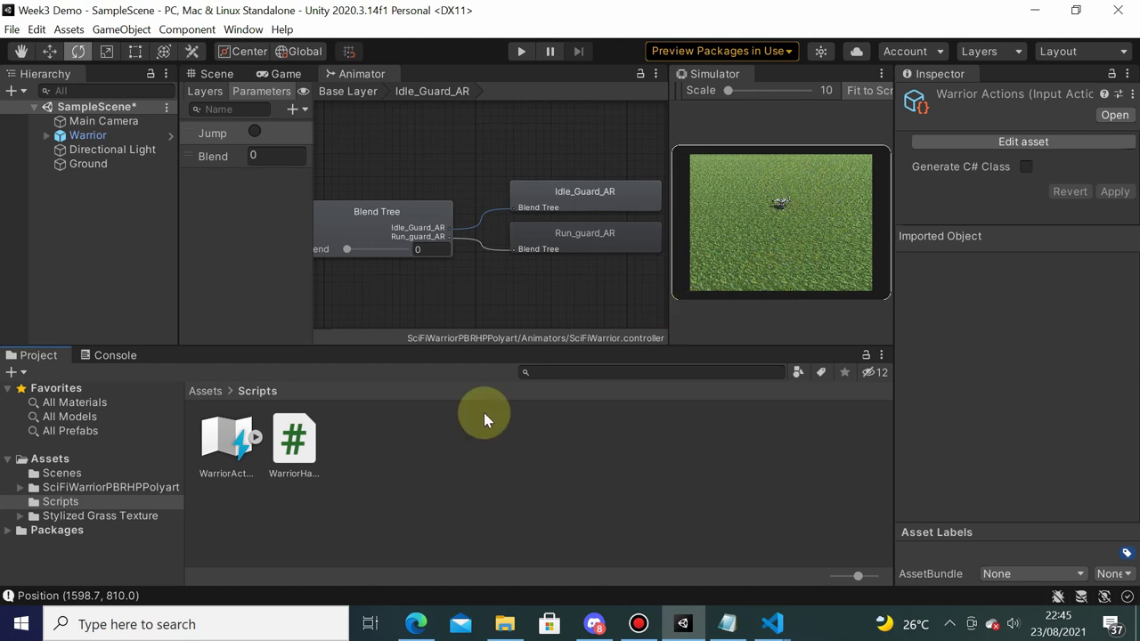
In WarriorActions, add a Run action of type Value with a Vector 2 control
double_click(227, 436)
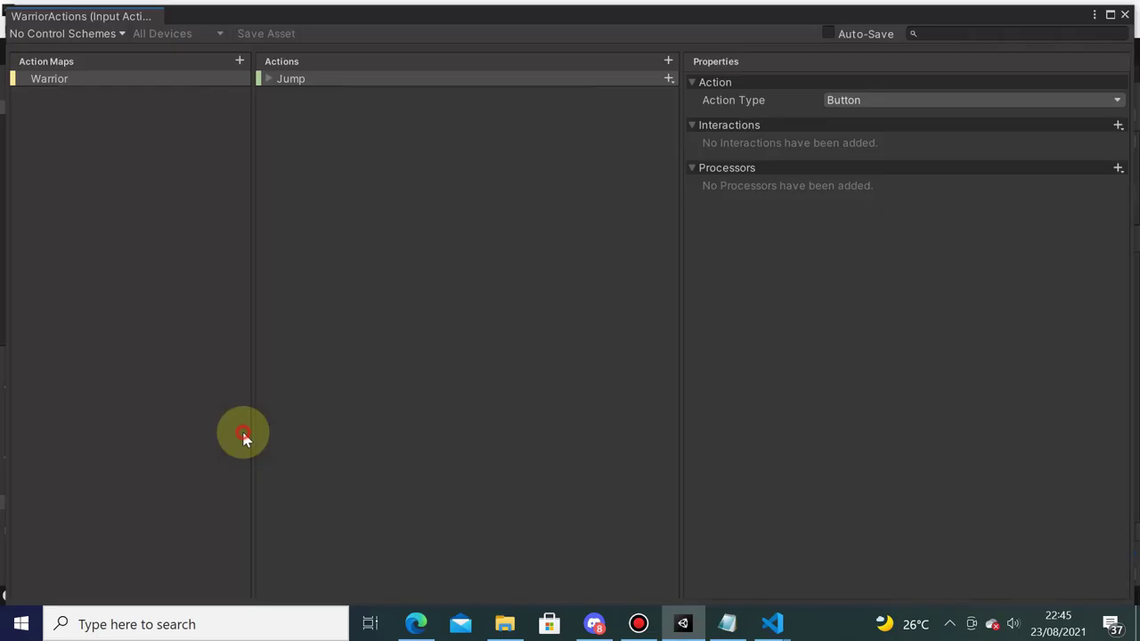
click(668, 62)
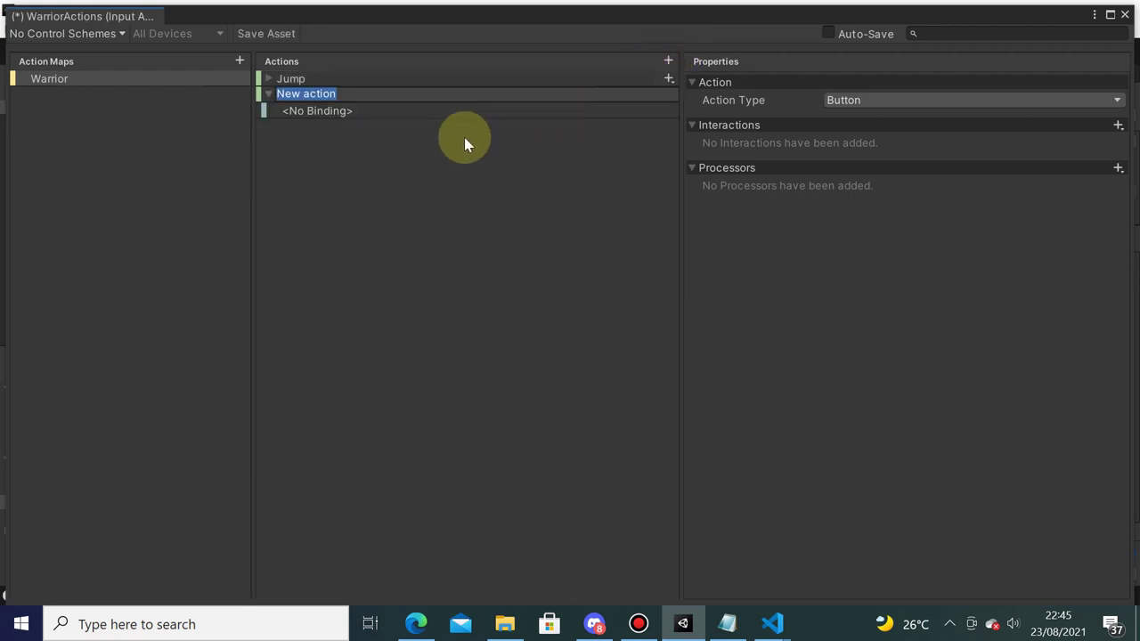
text(Run)
key(Return)
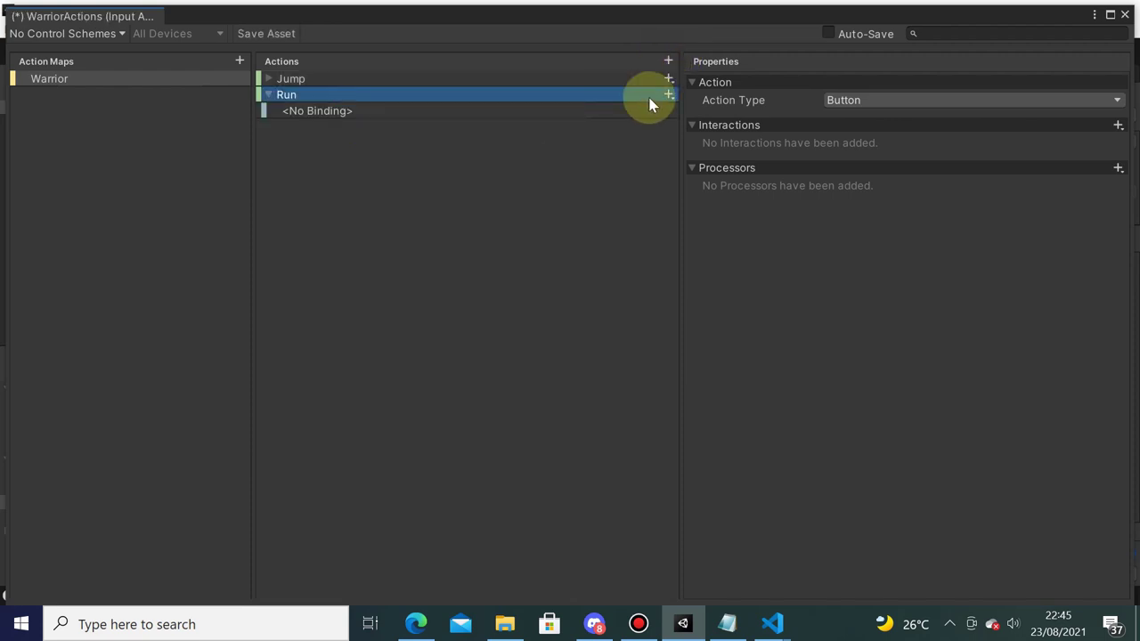
click(866, 100)
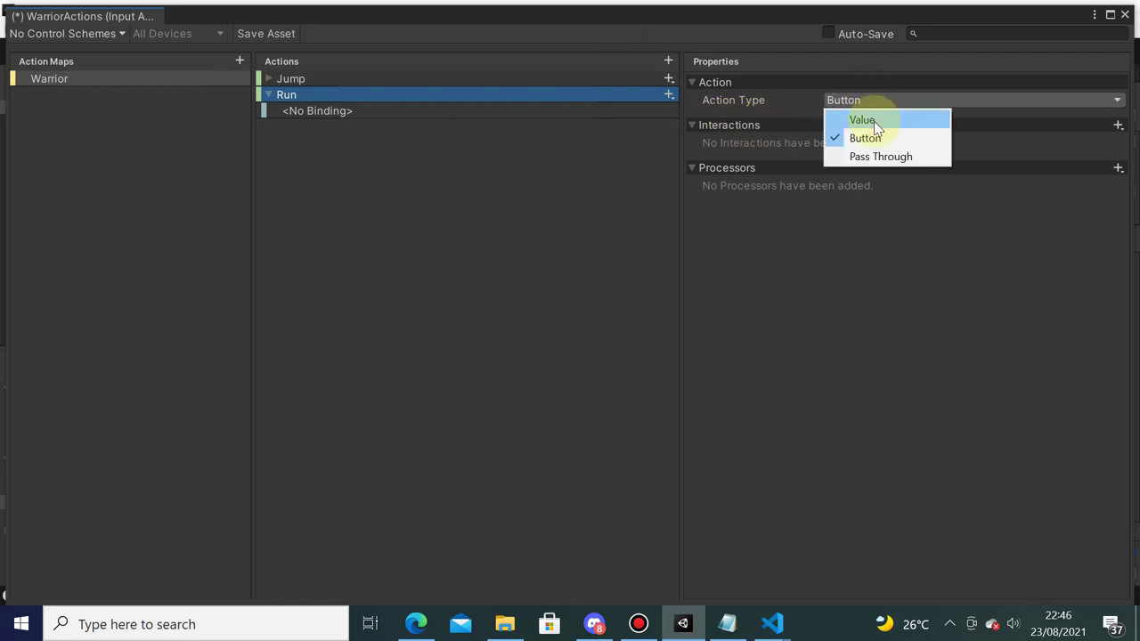
click(875, 121)
click(856, 121)
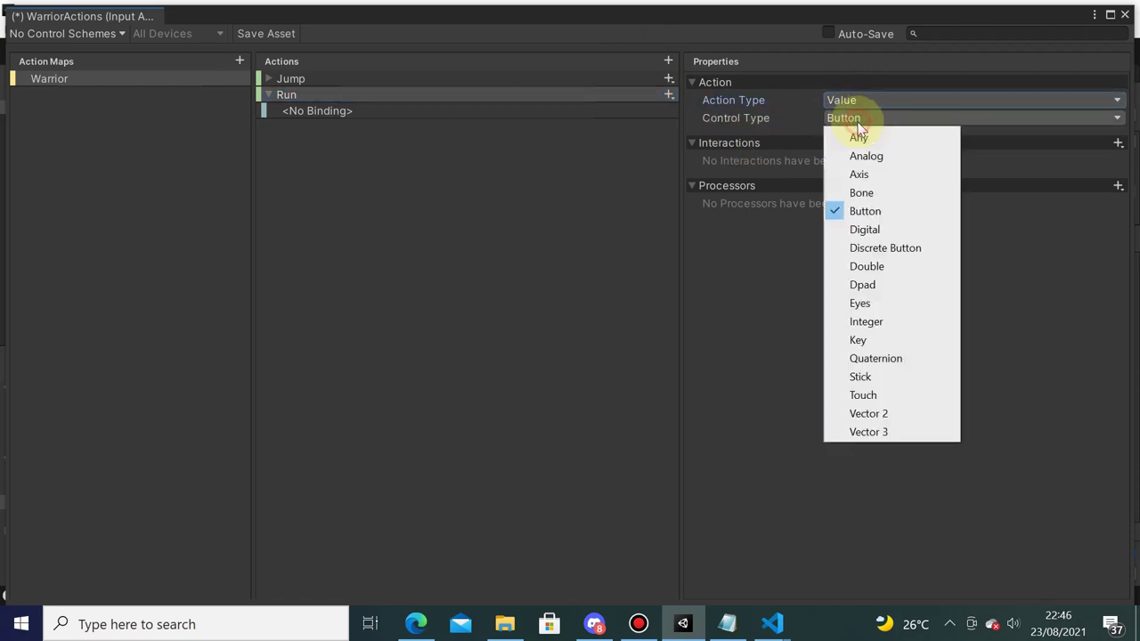
click(864, 413)
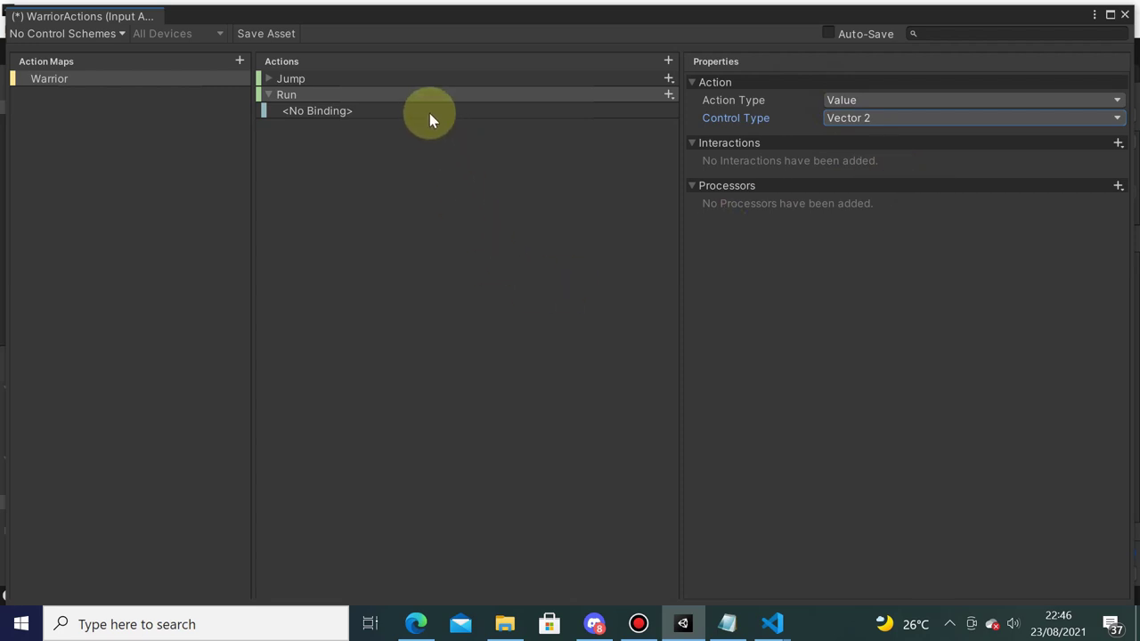
Compare with the Jump action, then select Run's empty binding
click(460, 80)
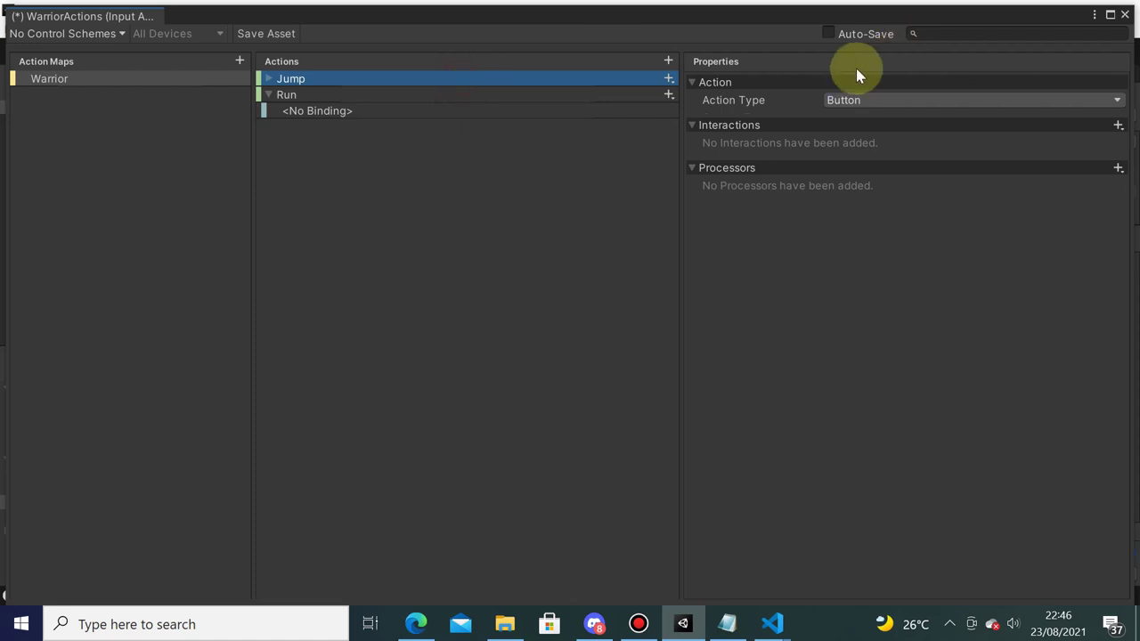
click(334, 94)
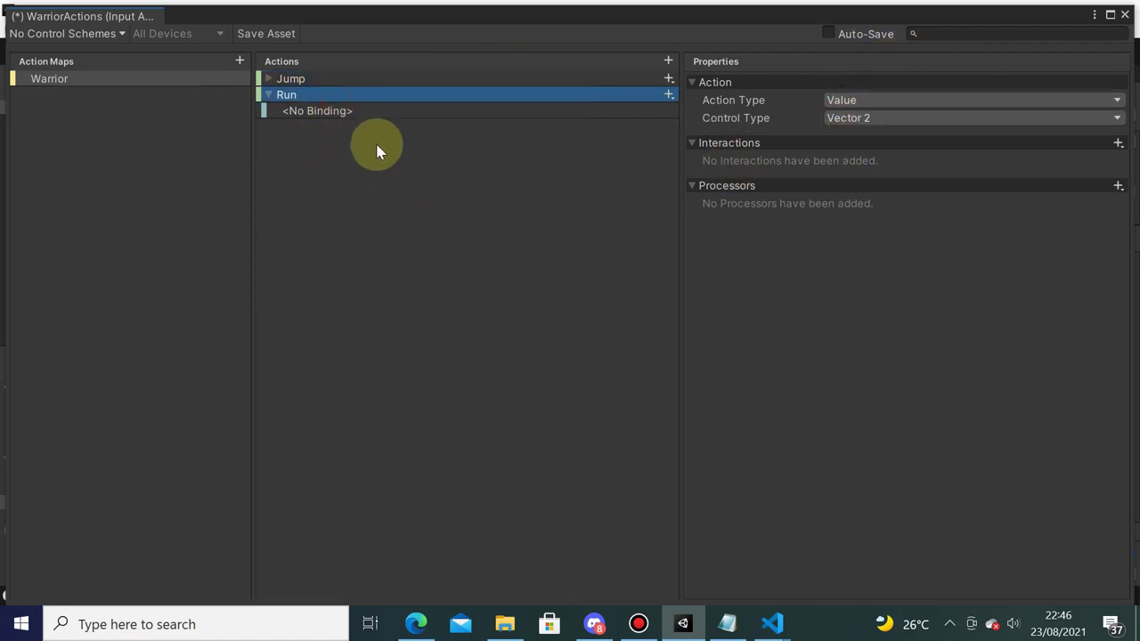
click(385, 113)
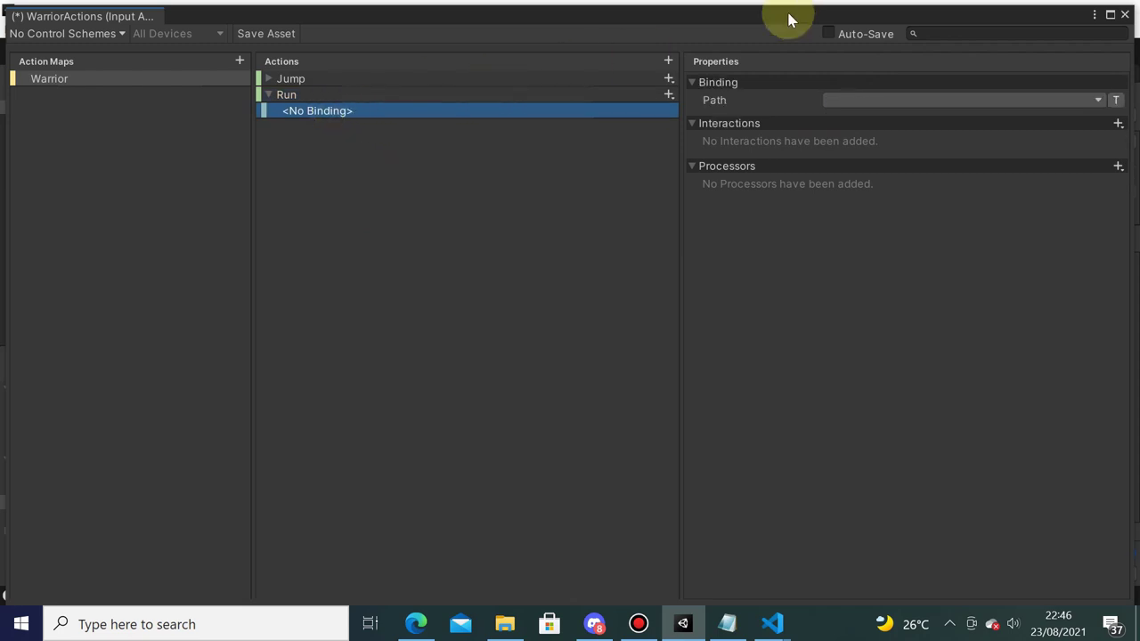
Bind Run to Touchscreen > Primary Touch > Position
click(836, 101)
click(852, 268)
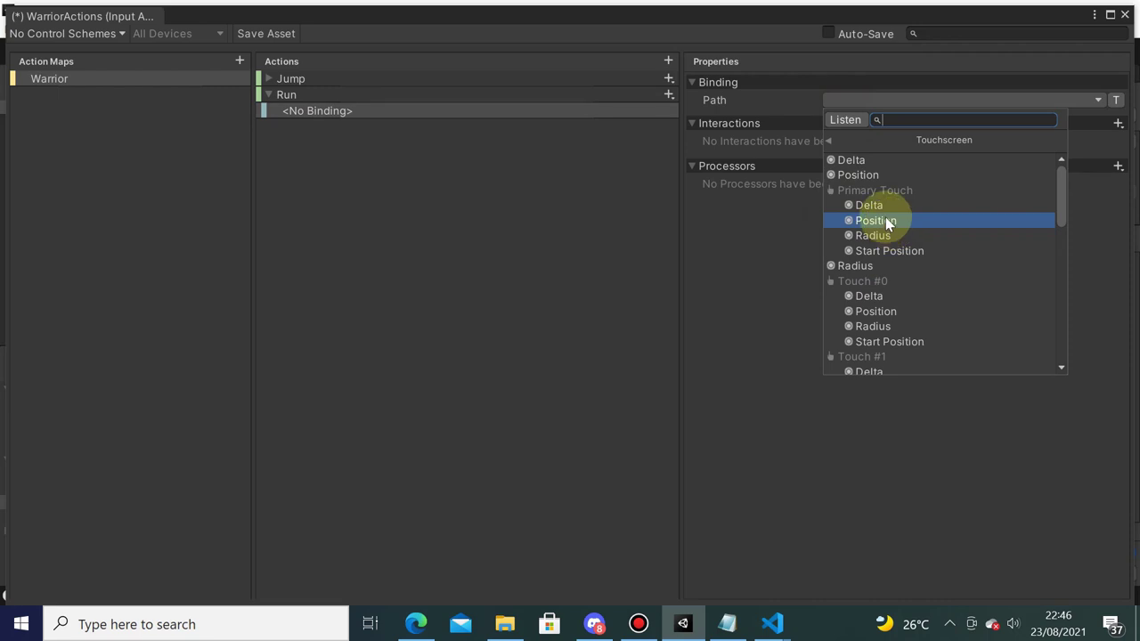
click(877, 220)
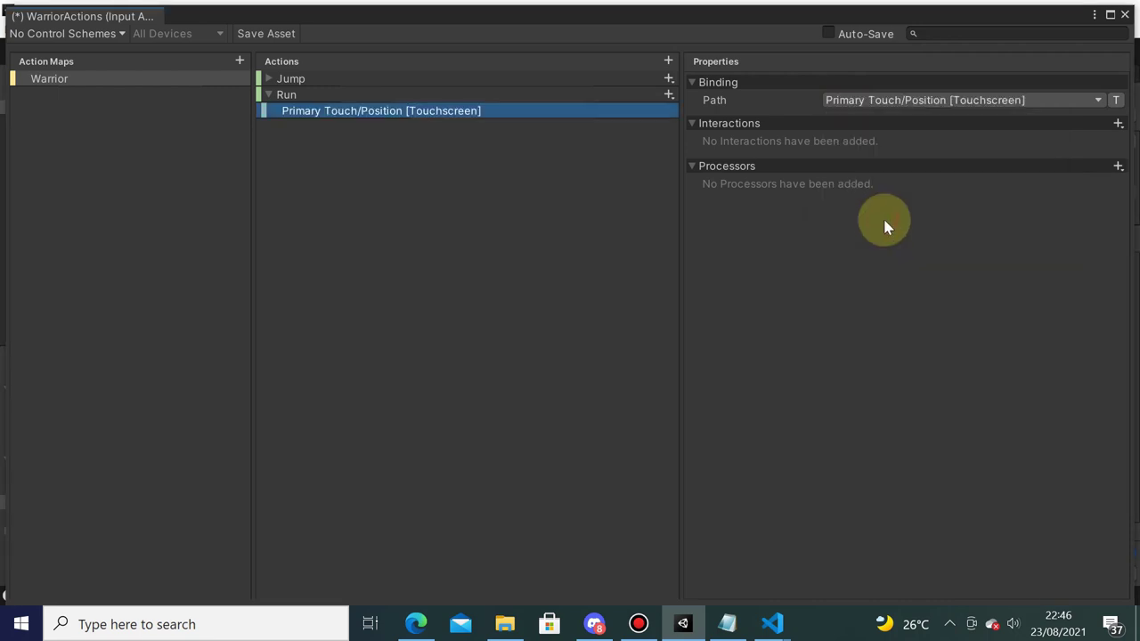
Save the input actions asset, close the editor, and open WarriorHandler.cs in VS Code
click(292, 36)
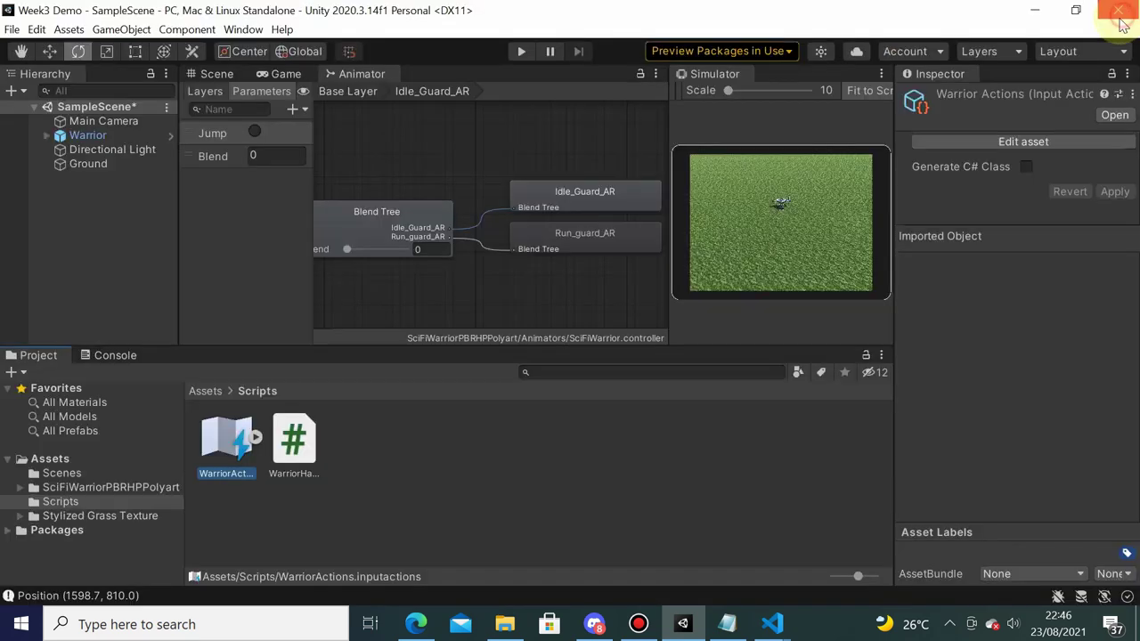
click(1124, 20)
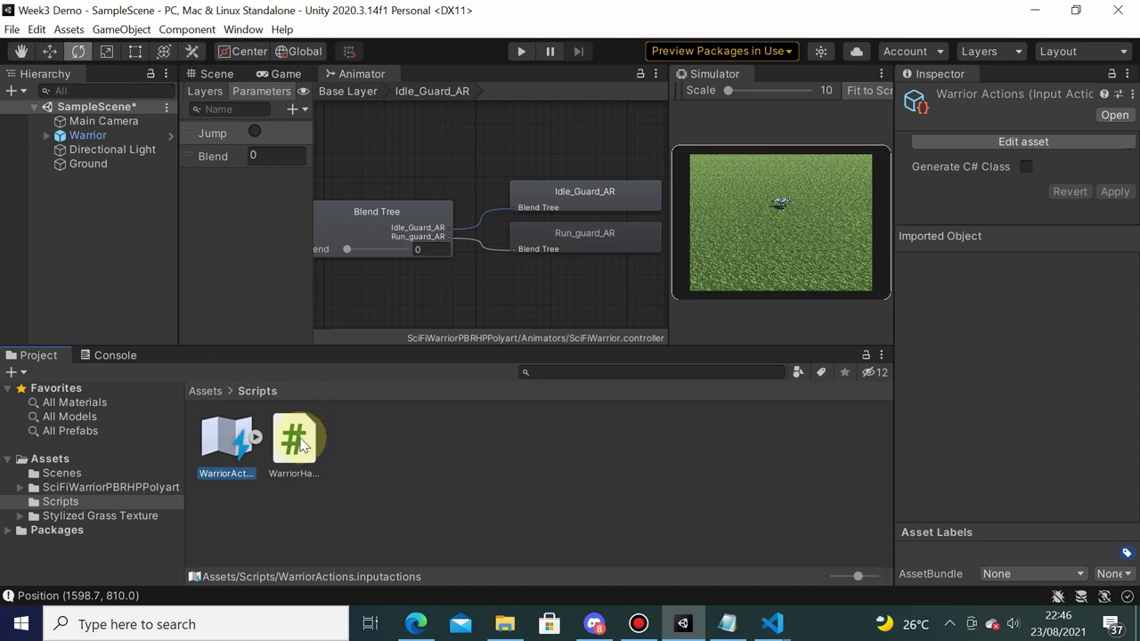
double_click(300, 447)
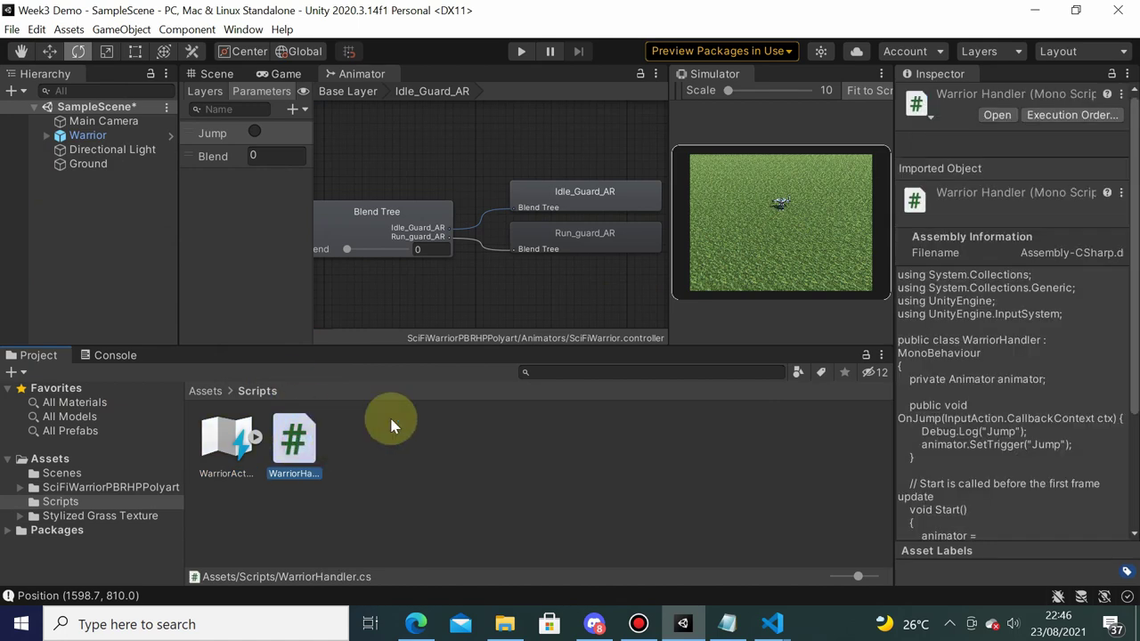
scroll(637, 287, down, 1)
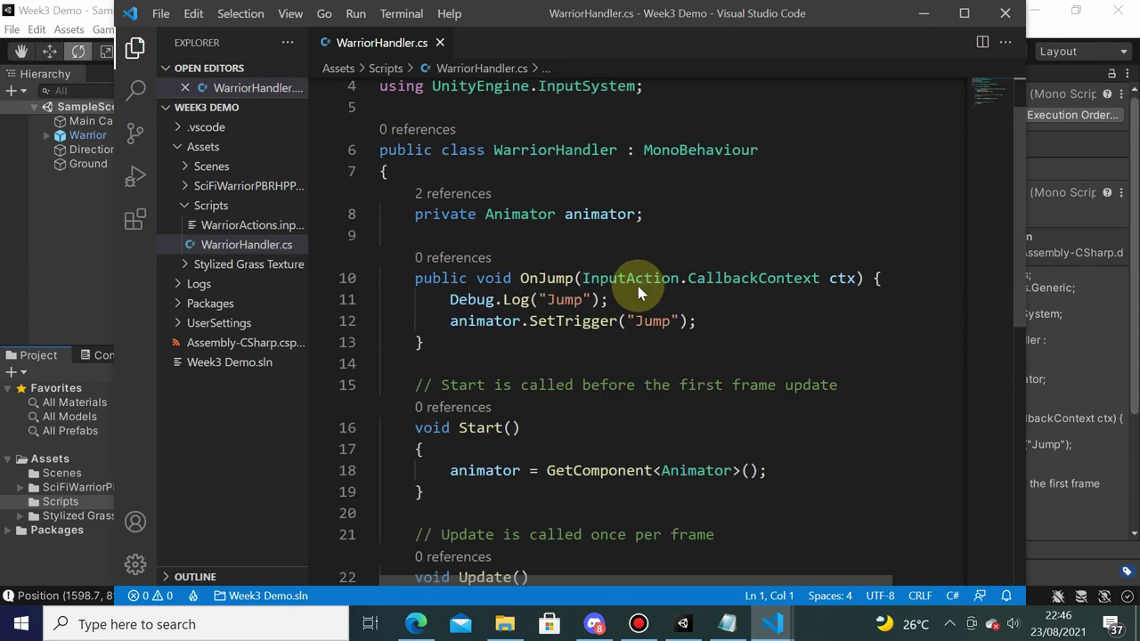
Add an empty public void OnRun(InputAction.CallbackContext ctx) method below OnJump
click(971, 27)
click(434, 340)
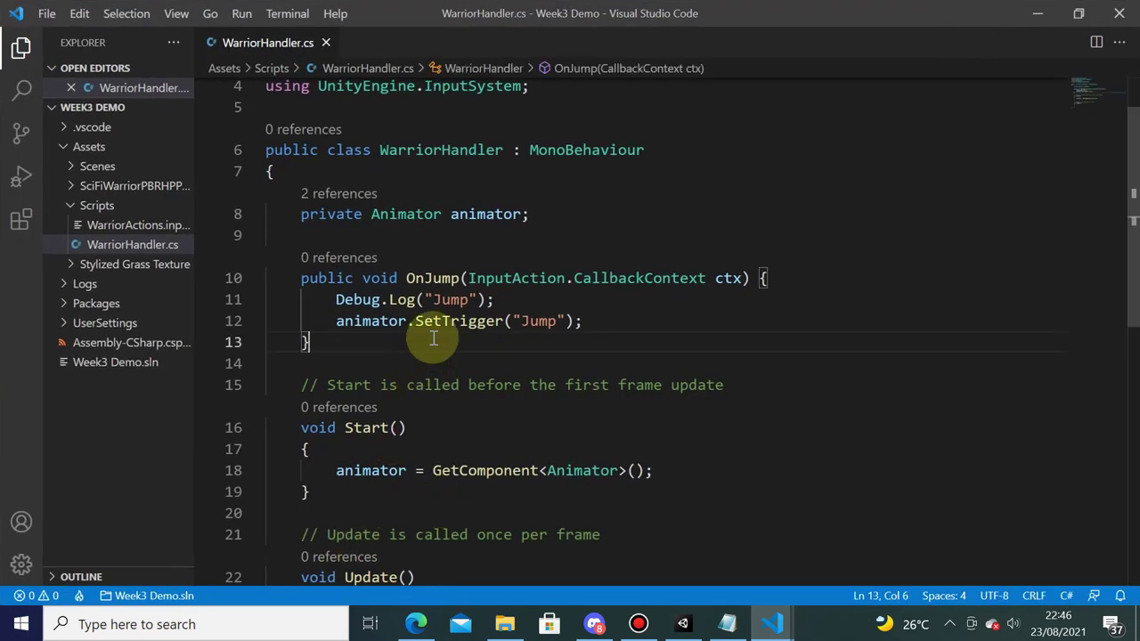
key(Return)
key(Return)
text(pu)
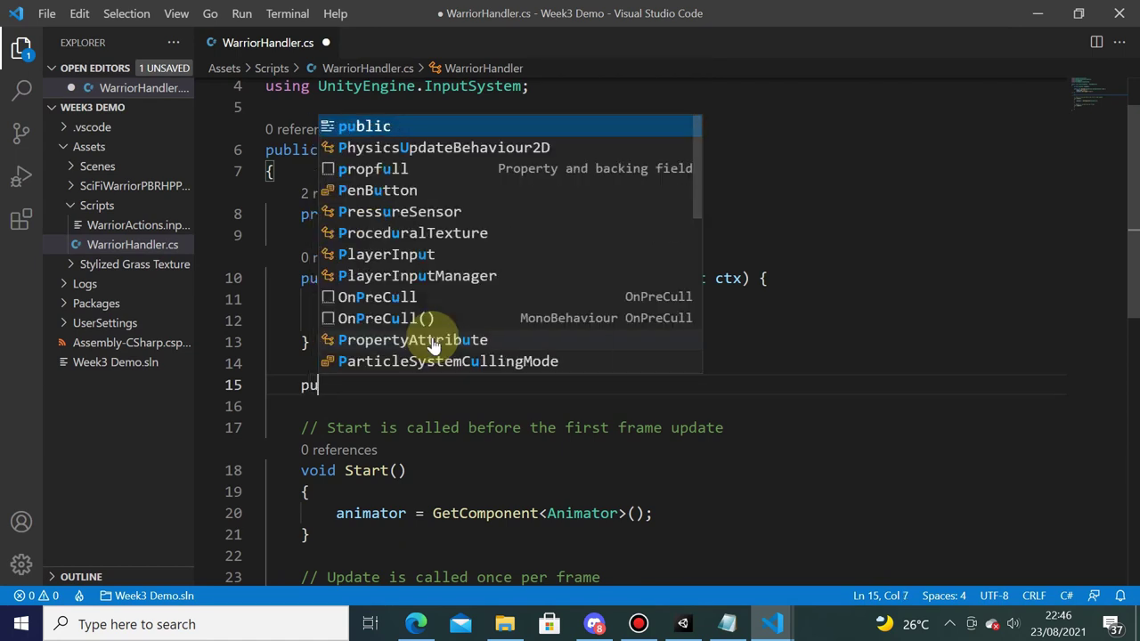
text(blic void )
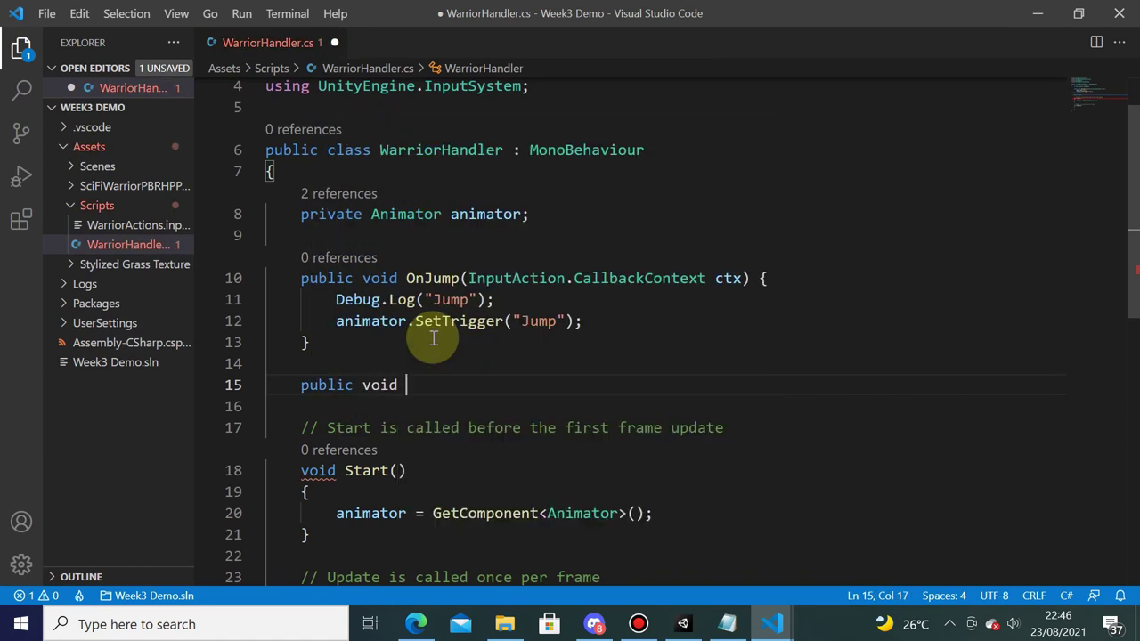
text(OnRun()
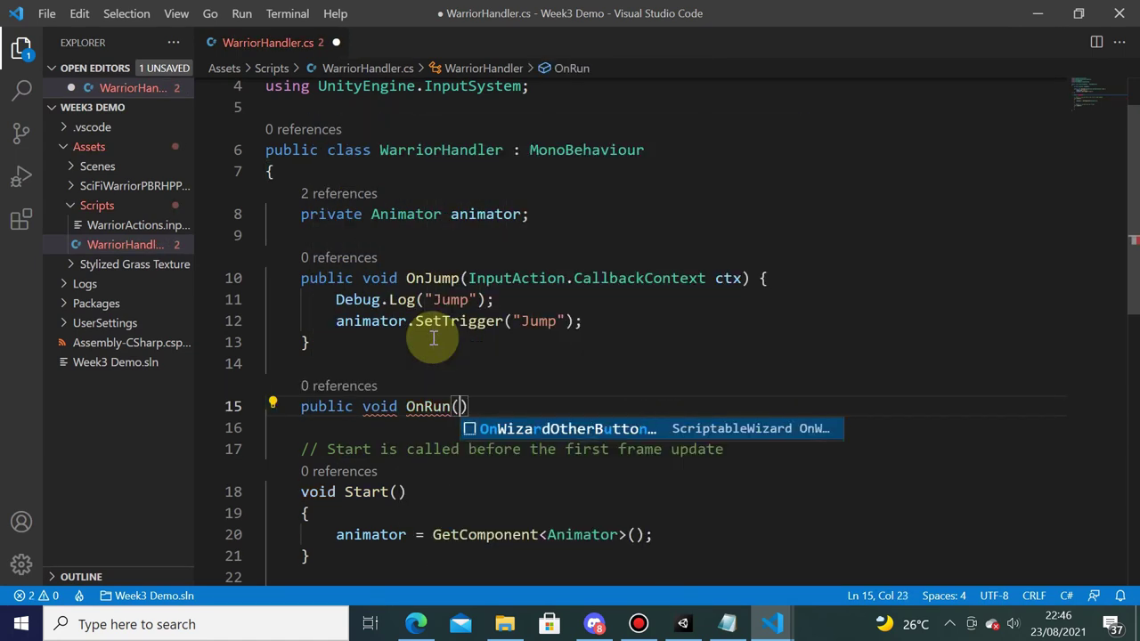
text(InputAction)
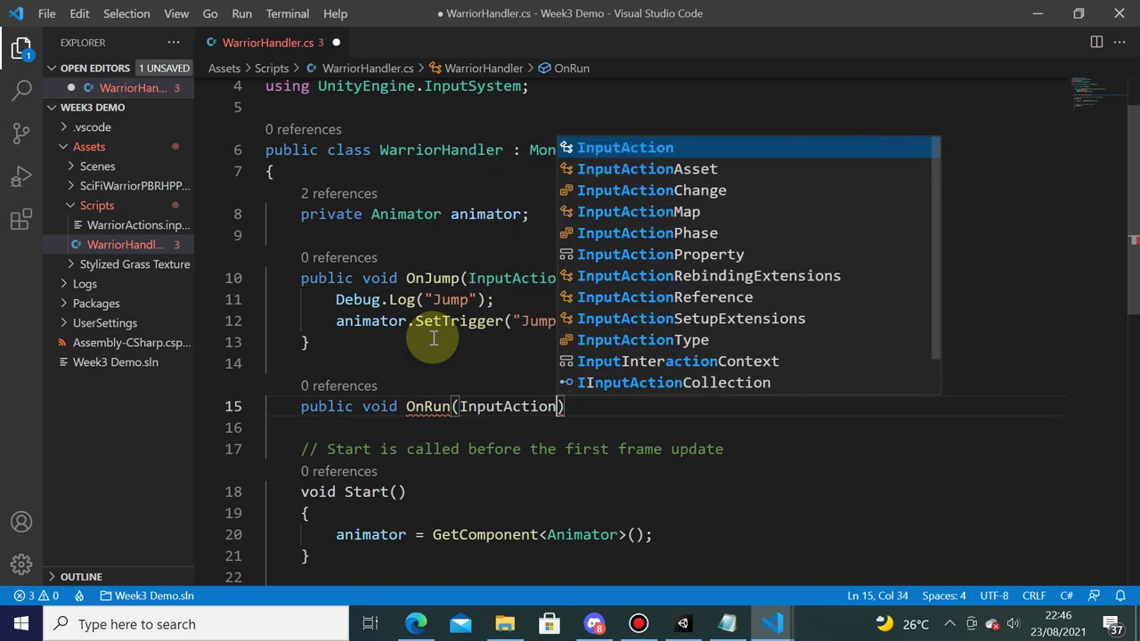
text(.)
key(Tab)
text(c)
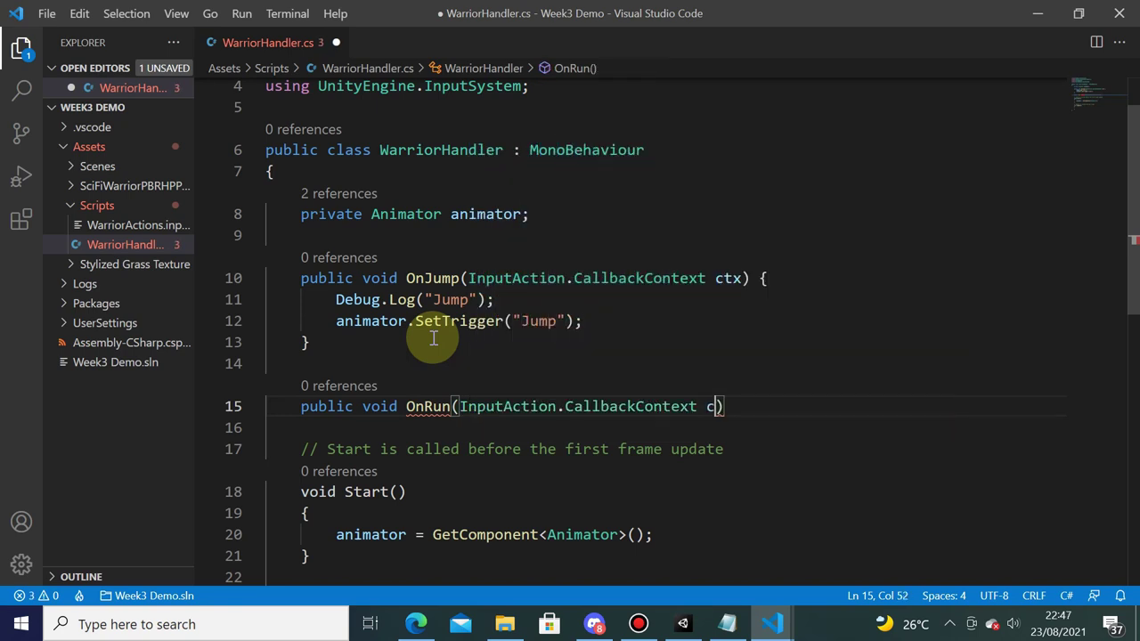
text(tx) {)
key(Return)
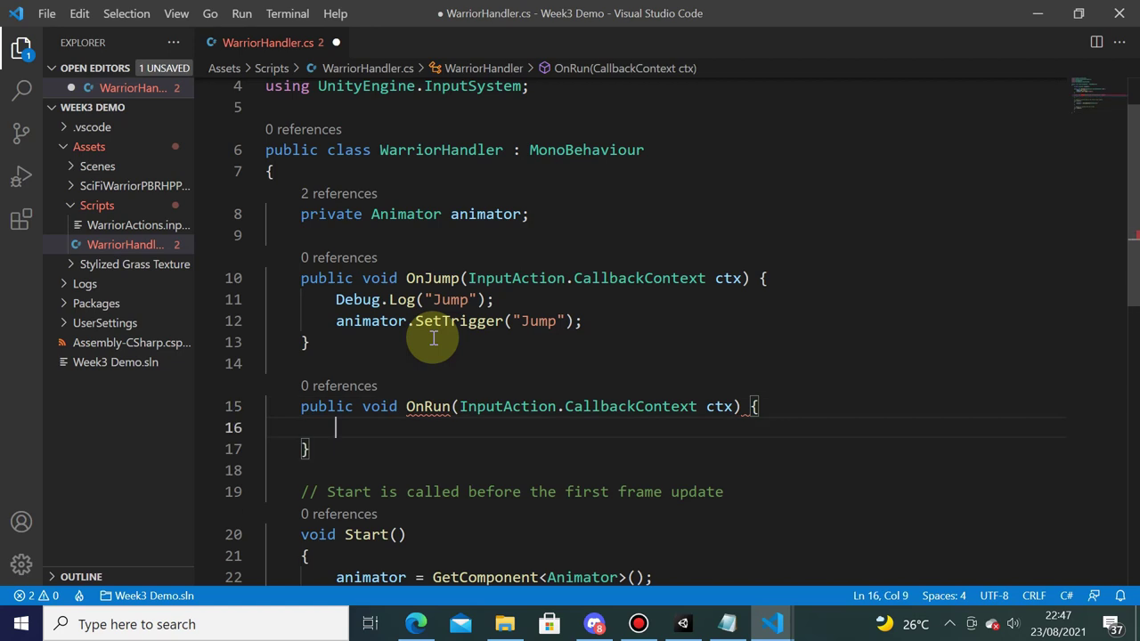
scroll(431, 415, down, 1)
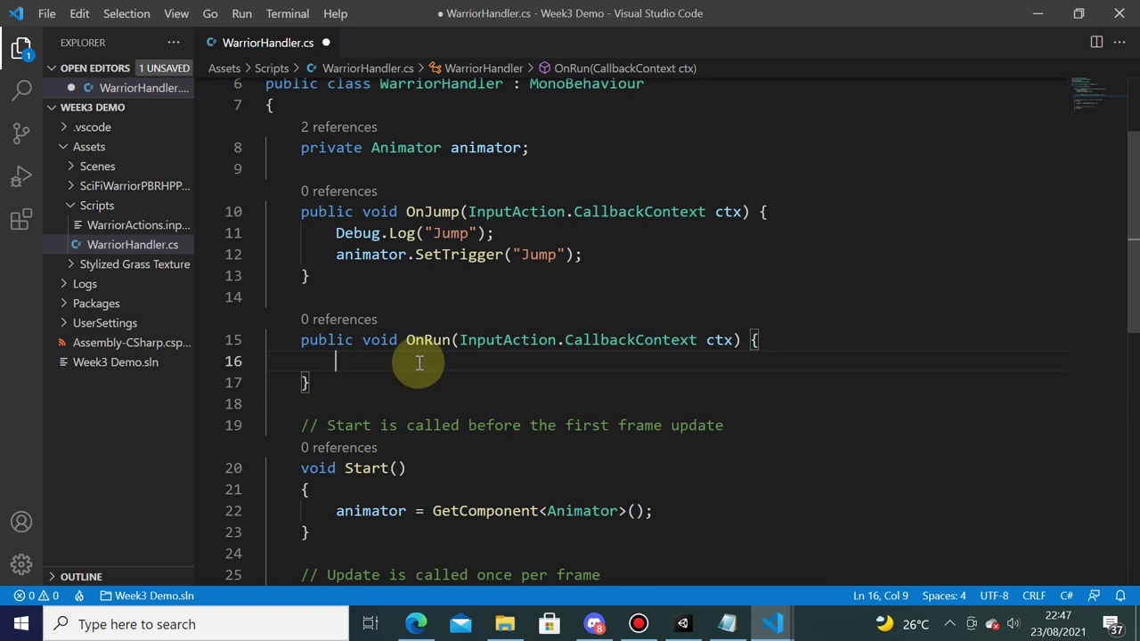
Start OnRun's body with var touch = Touchscreen
key(shift+F12)
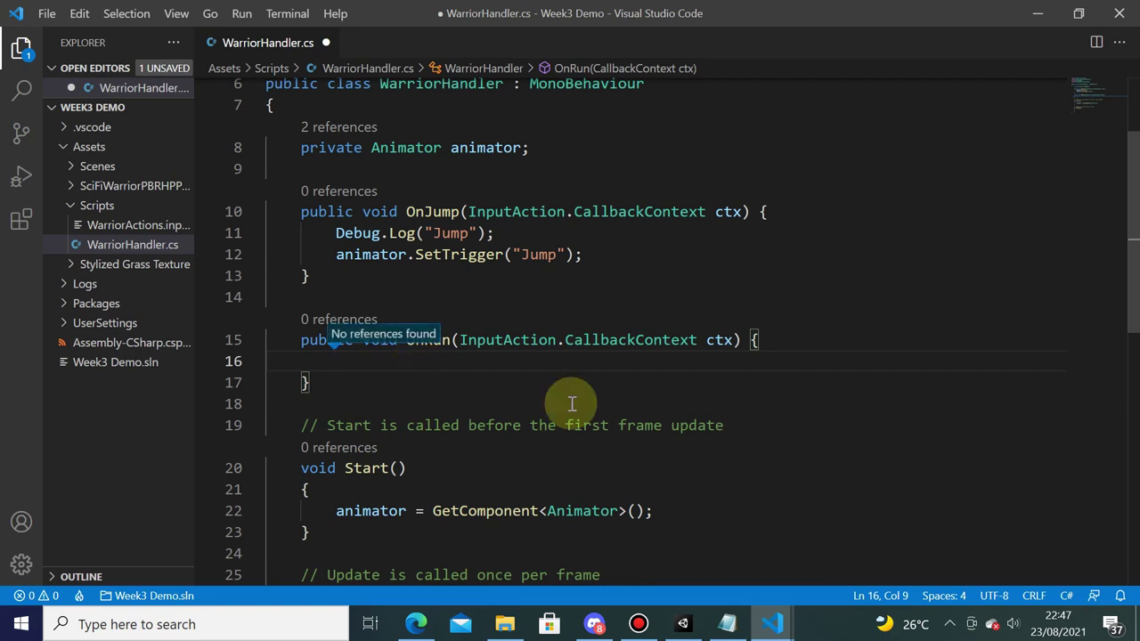
text(var t)
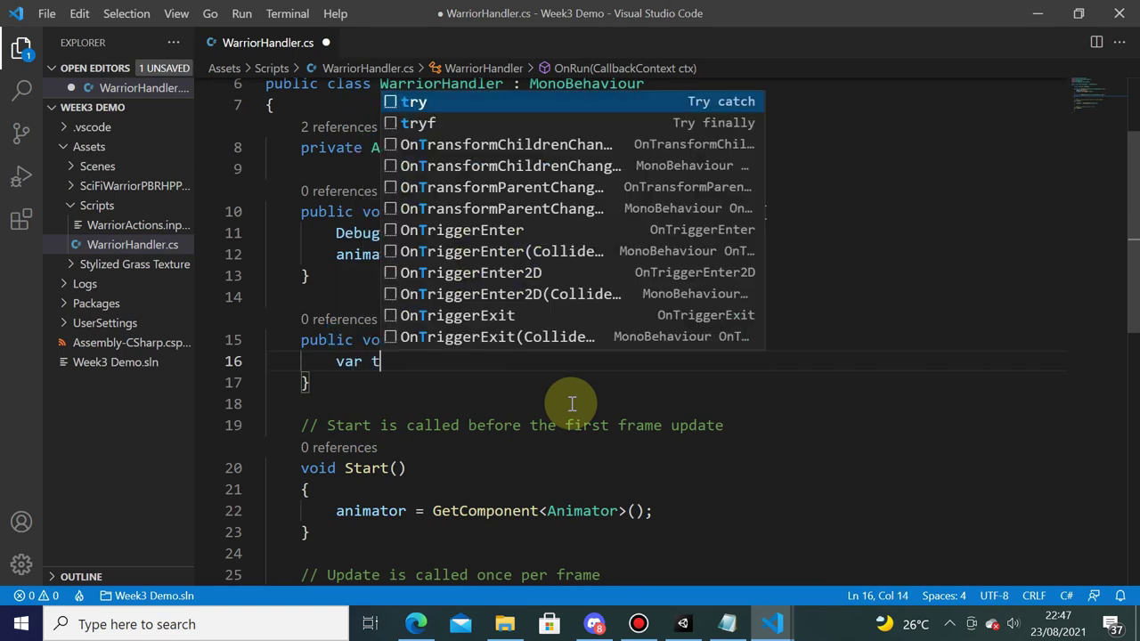
text(ouch = Touch)
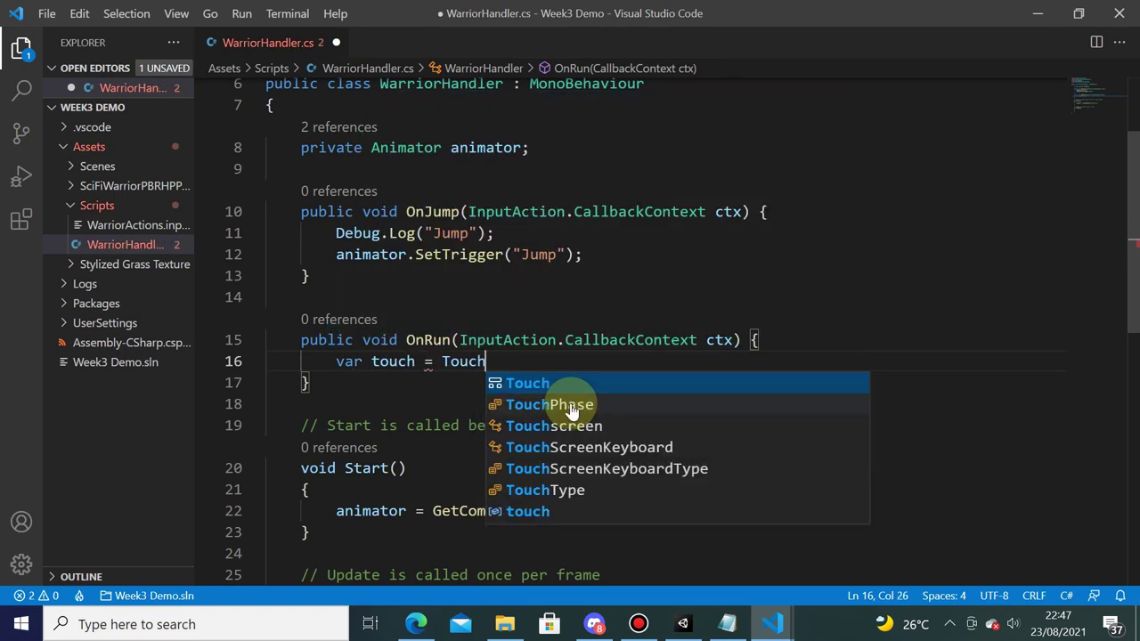
text(sc)
key(Tab)
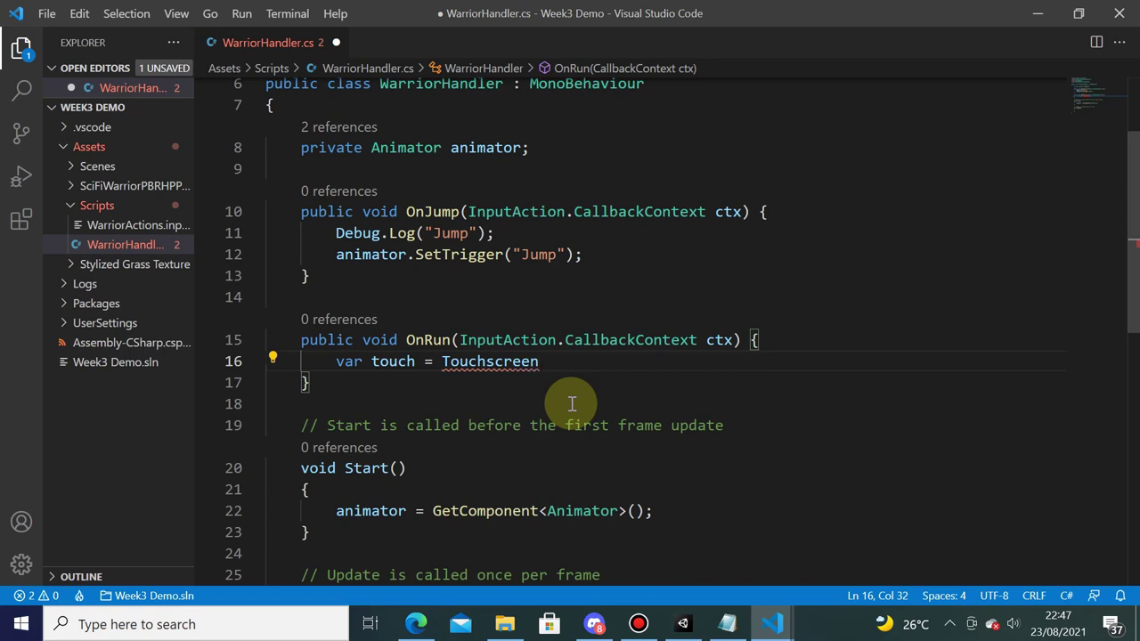
key(ctrl+period)
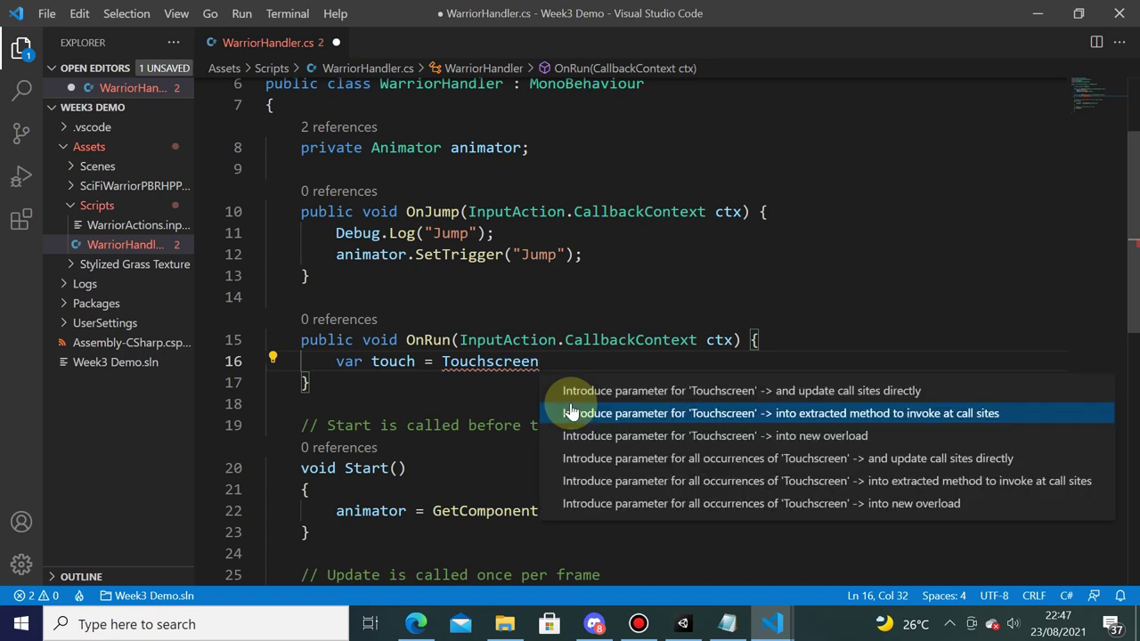
key(Escape)
scroll(534, 259, up, 2)
scroll(514, 279, down, 2)
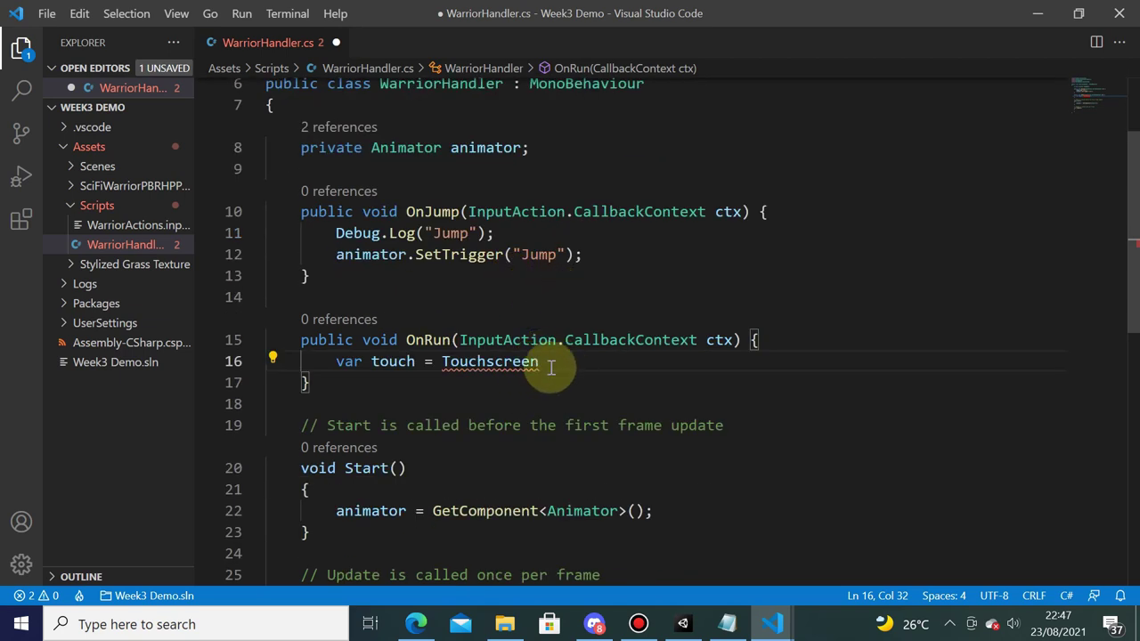
Extend the line to Touchscreen.current.primaryTouch.position.ReadValue();
text(.cu)
key(Tab)
text(.)
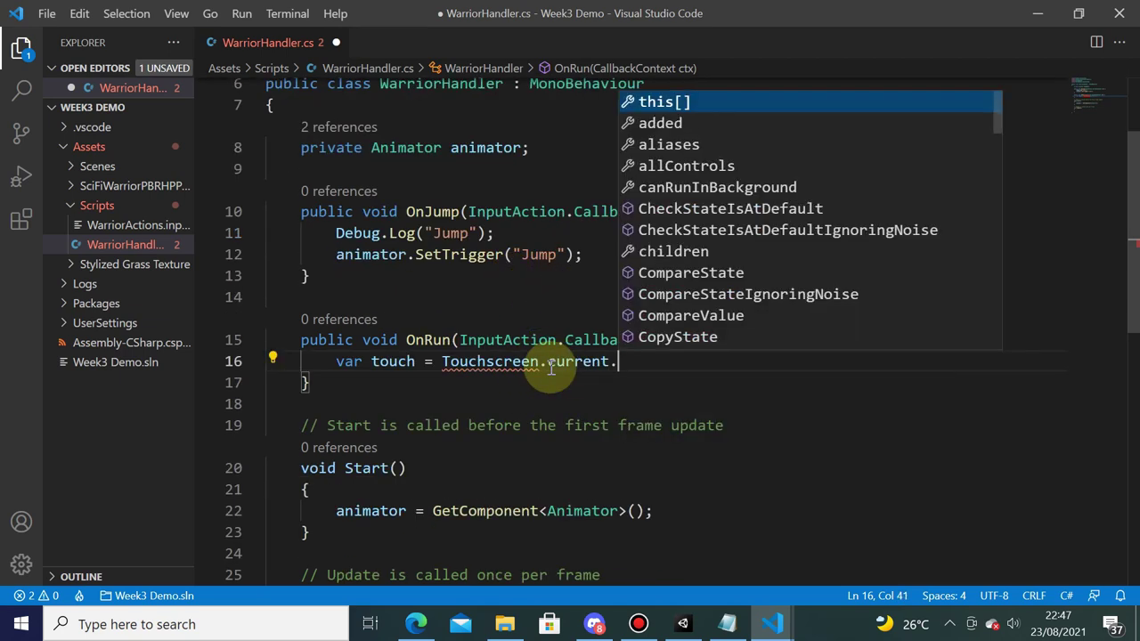
text(pr)
key(Down)
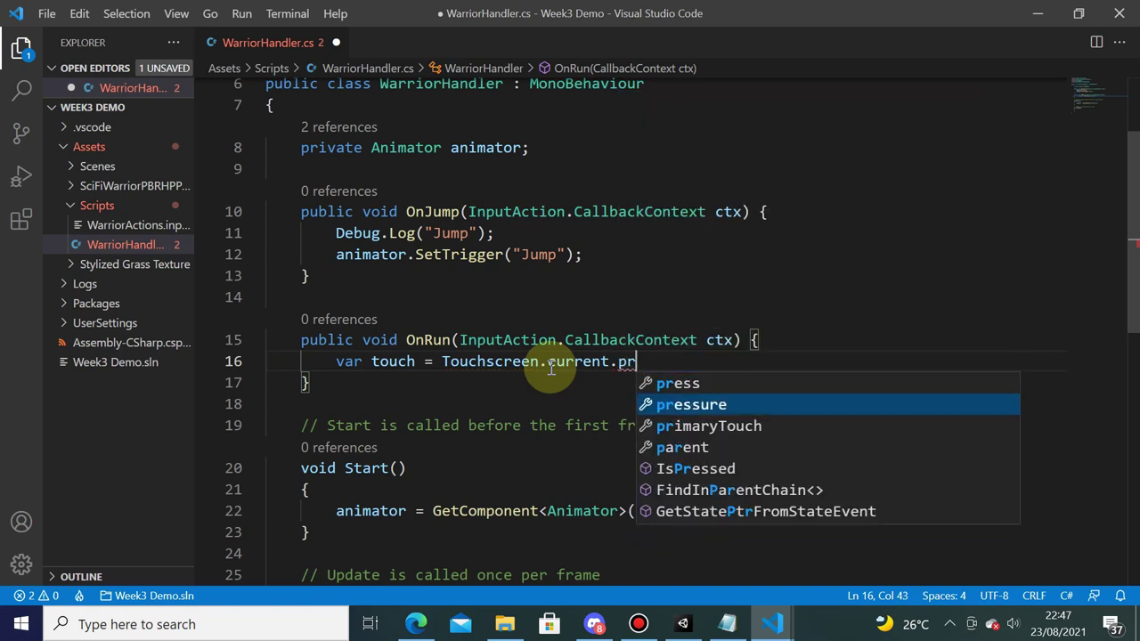
key(Down)
key(Tab)
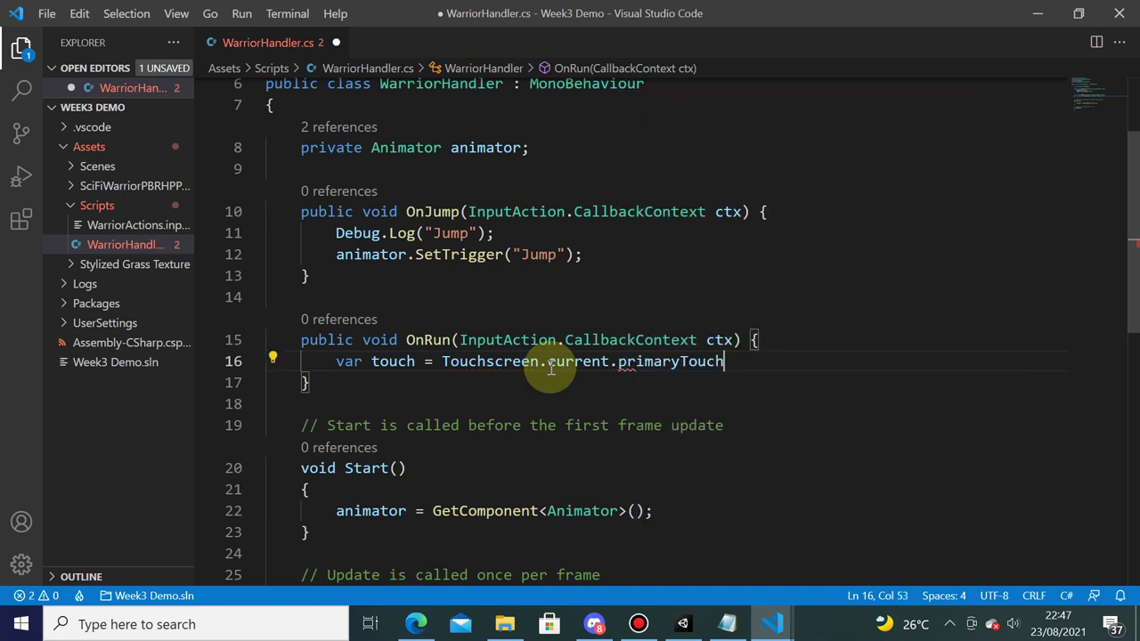
text(.)
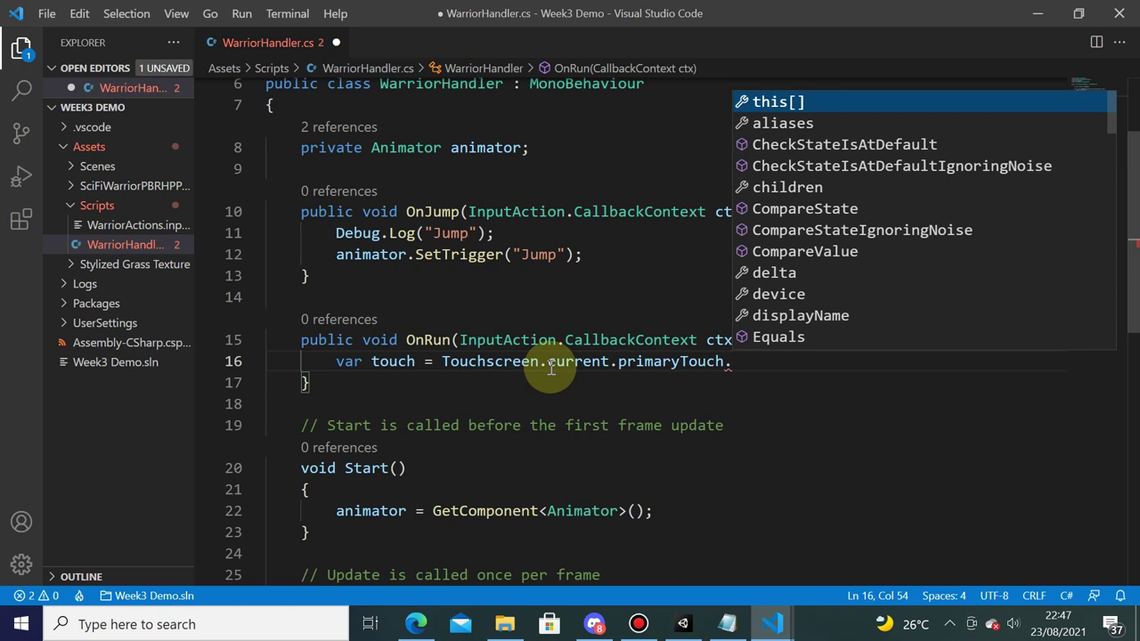
text(po)
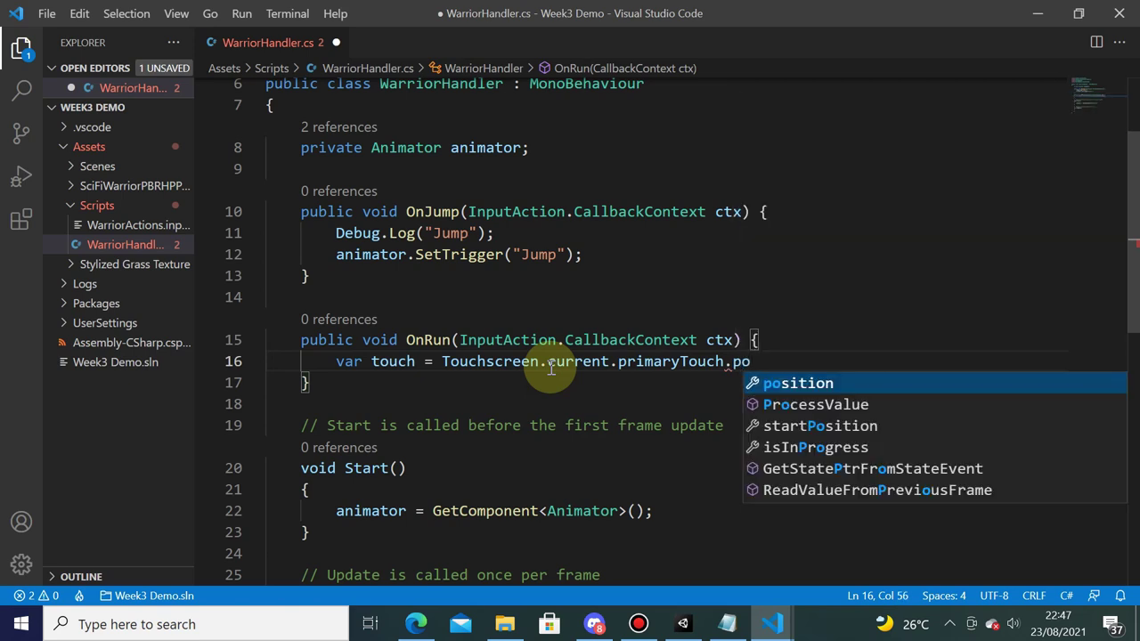
key(Tab)
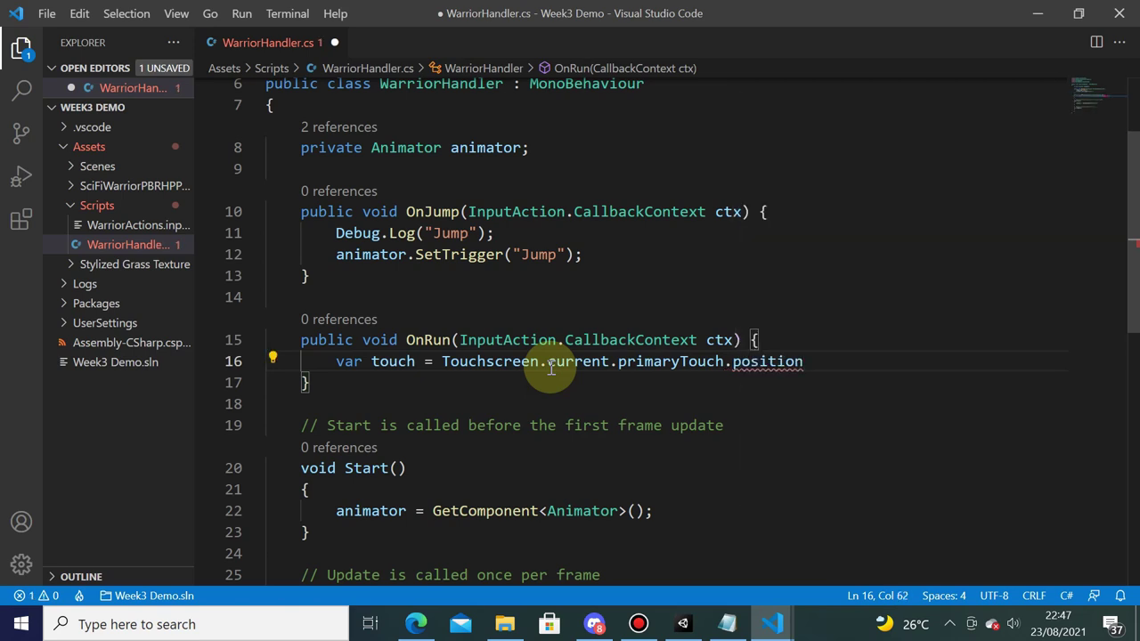
text(.Re)
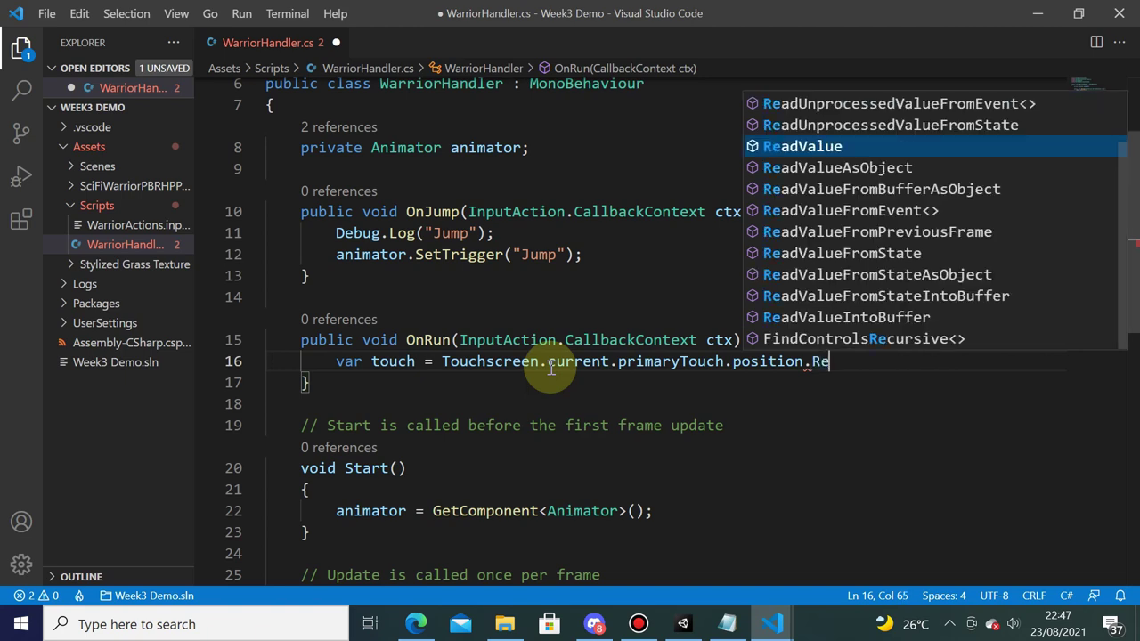
text(ad)
key(Tab)
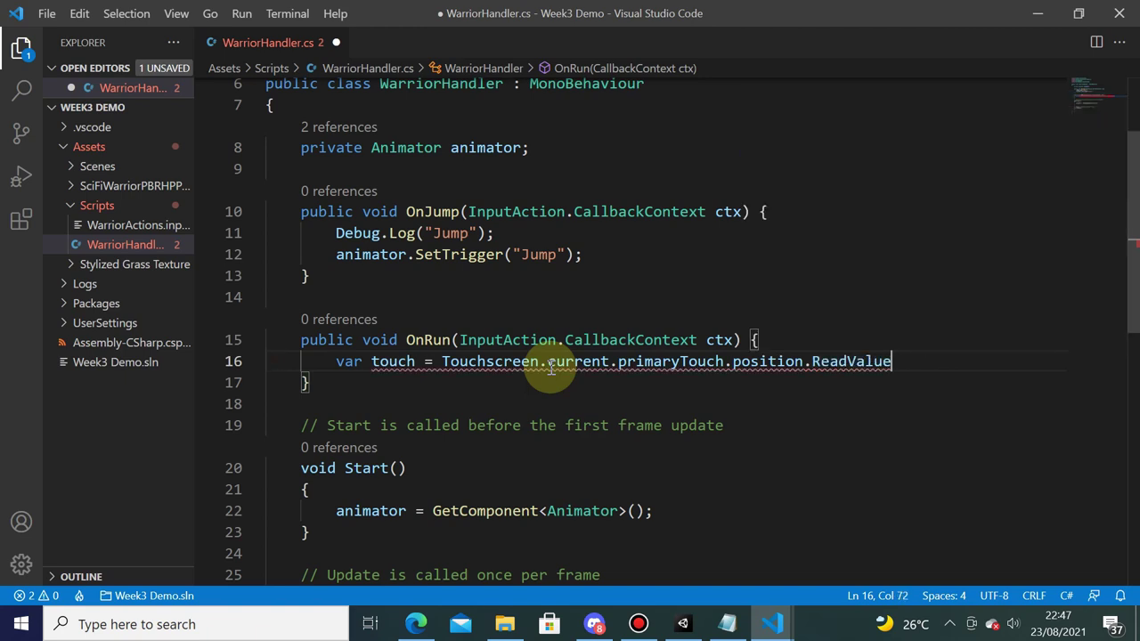
text(();)
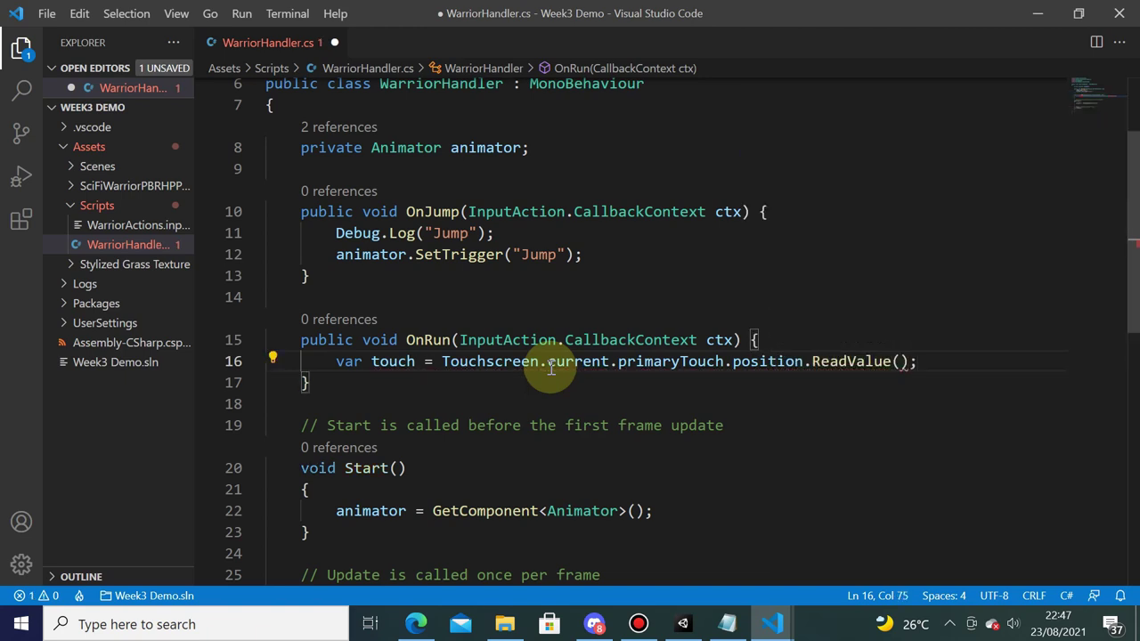
shift+click(724, 360)
Trim the touch line to end at primaryTouch; and open a new line
key(BackSpace)
text(;)
key(Return)
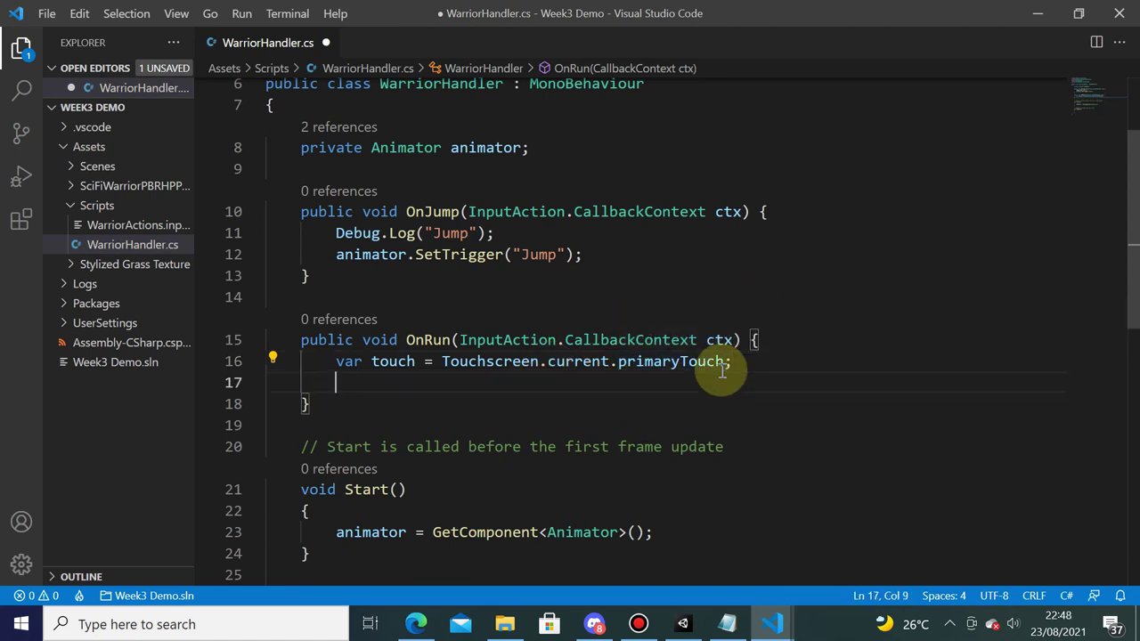
Add Debug.Log("Position " + touch.position.ReadValue()); and save the script
text(Debug)
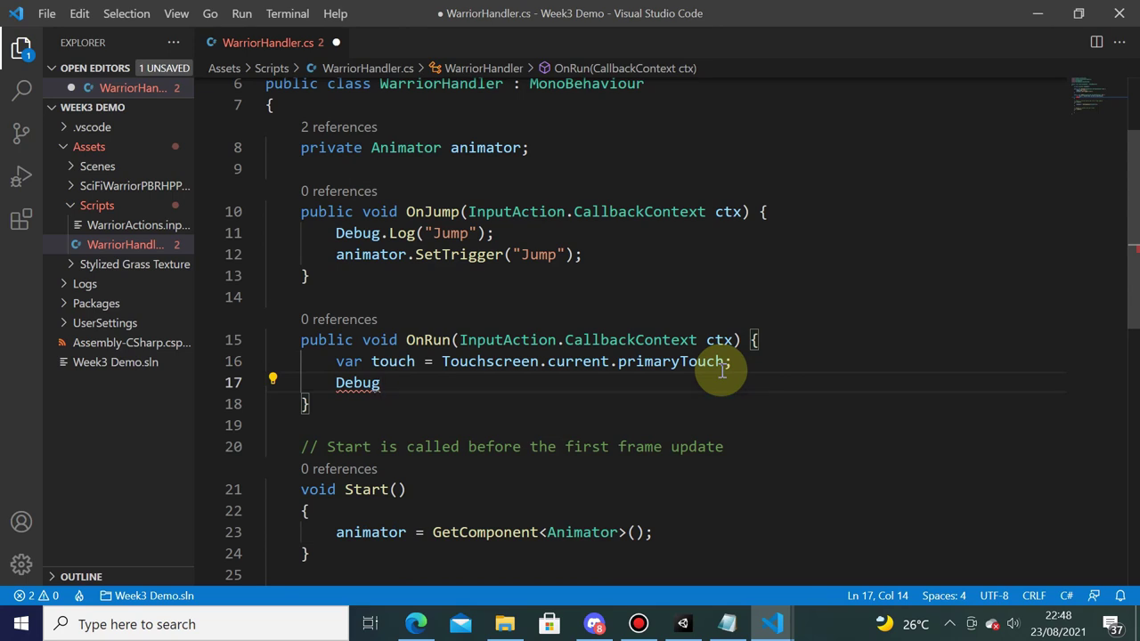
text(.L)
key(Tab)
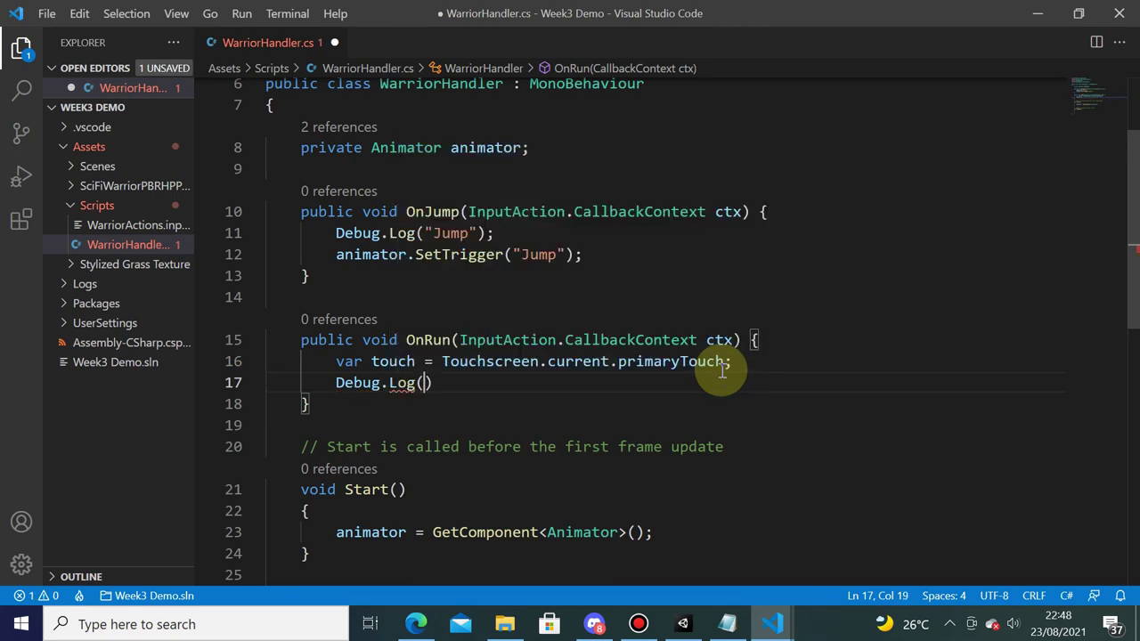
text("Position )
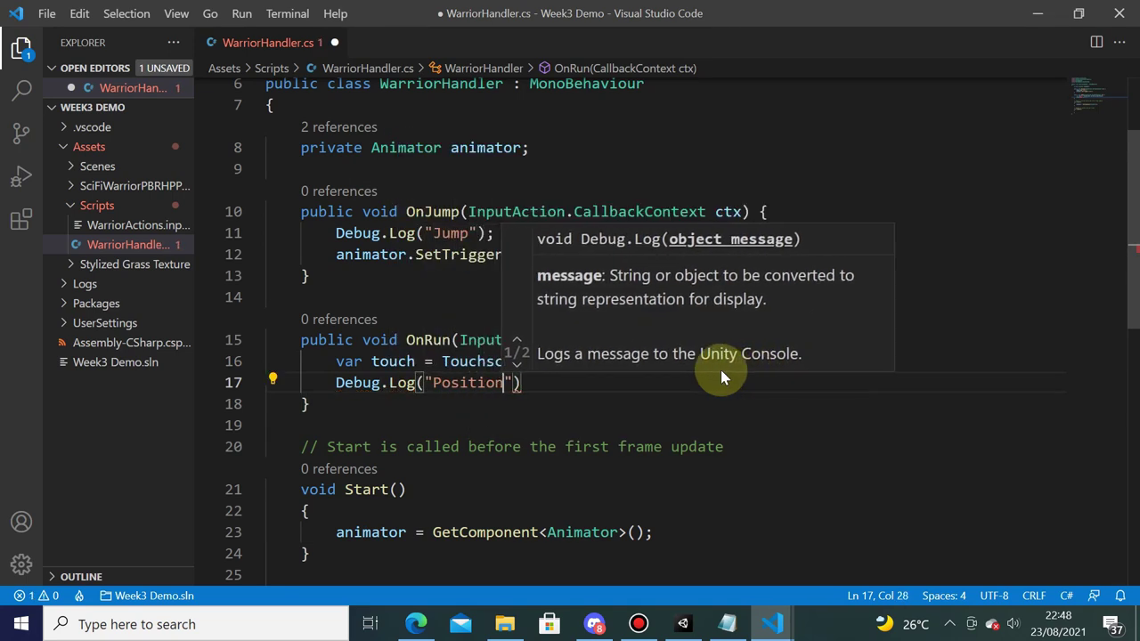
text(" + t)
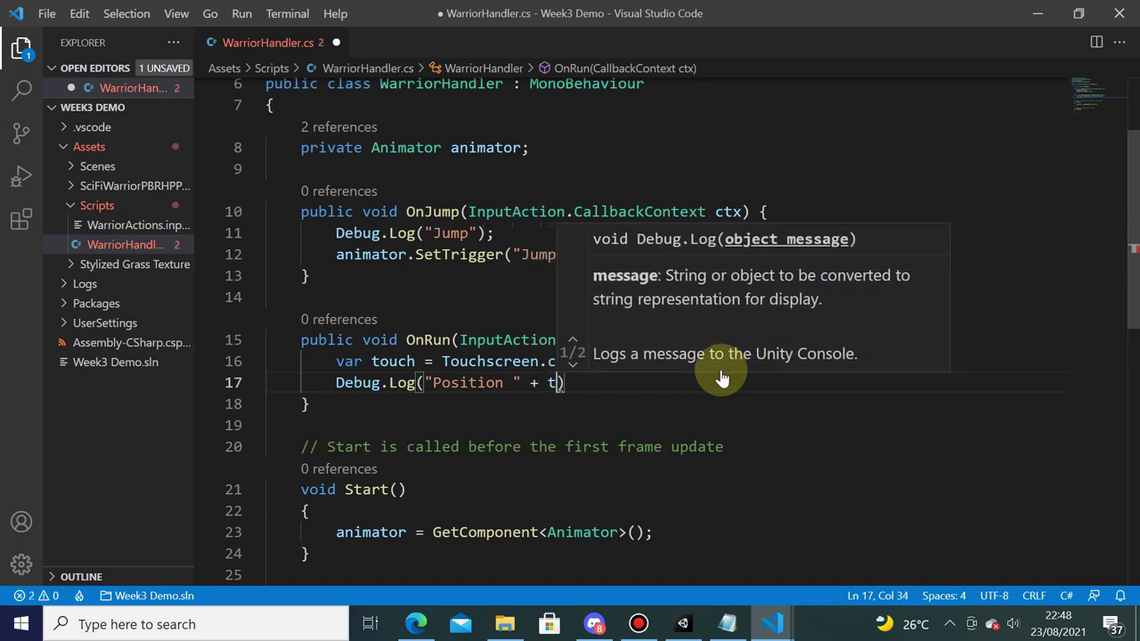
text(ou)
key(Tab)
text(.pos)
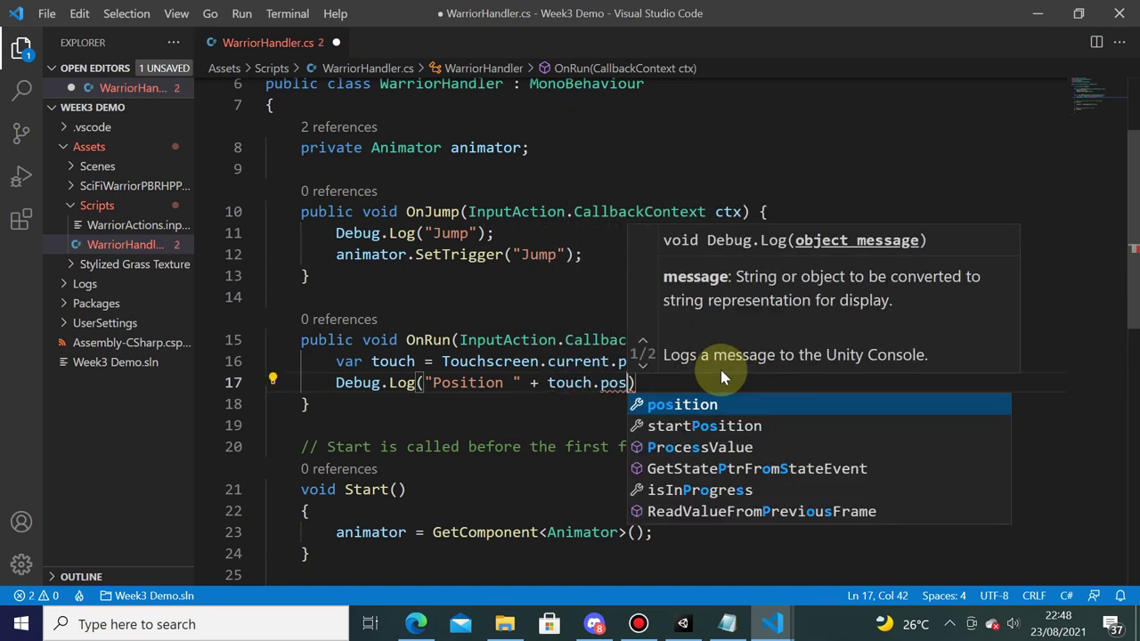
key(Tab)
text(.read)
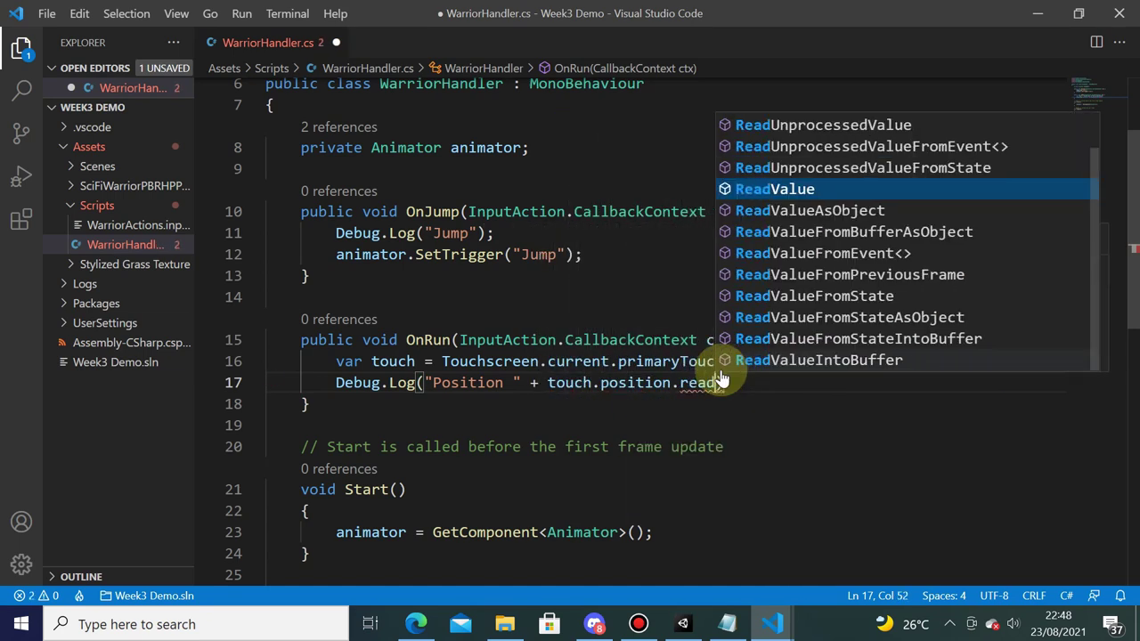
text(v)
key(Tab)
text(())
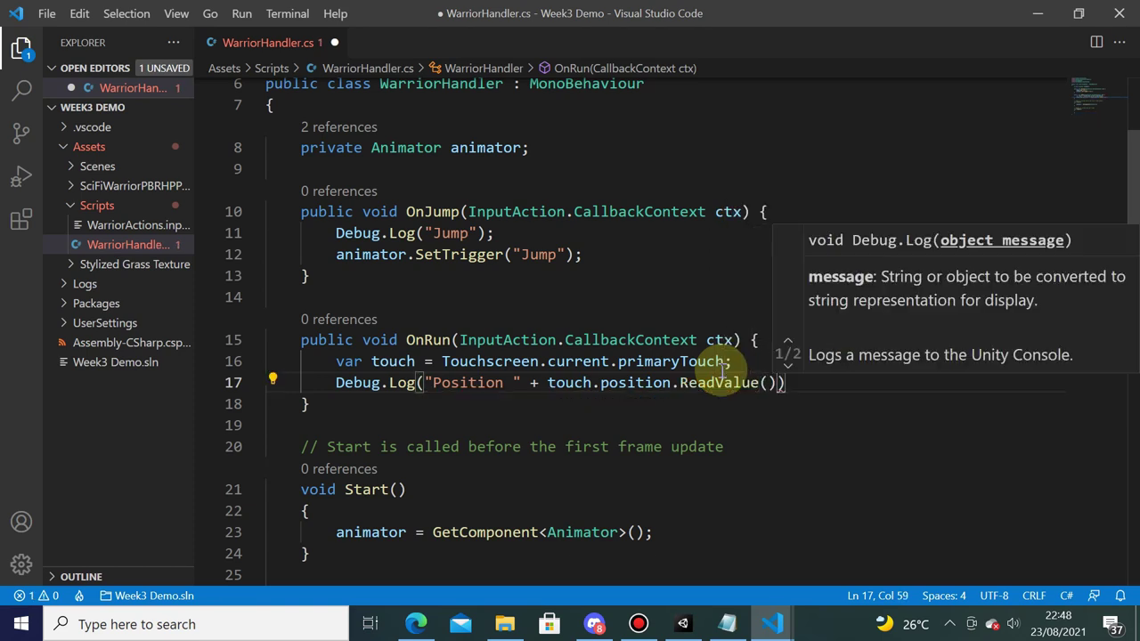
text();)
key(ctrl+s)
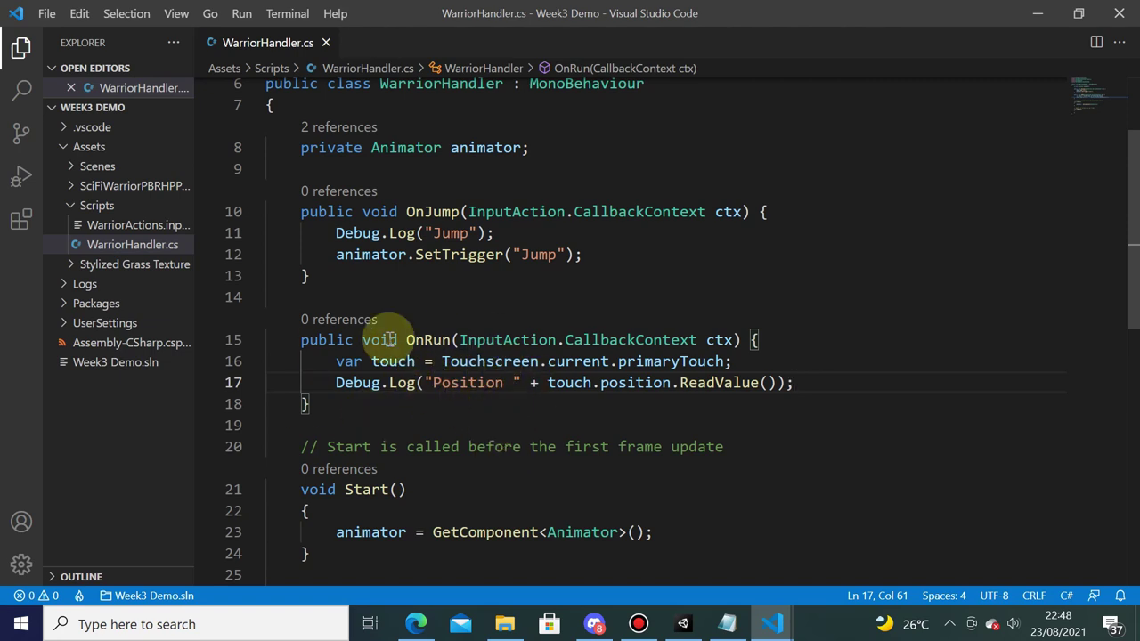
Bring up the WarriorHandler.cs code window, then return to Unity so the scripts reload
click(688, 629)
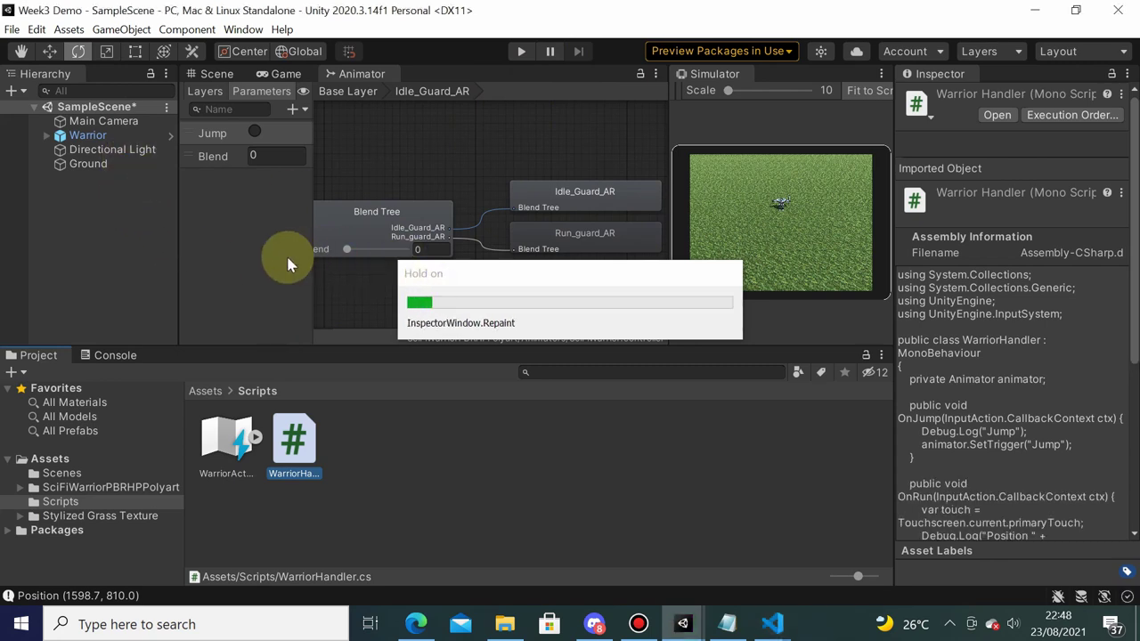
mouse_move(771, 623)
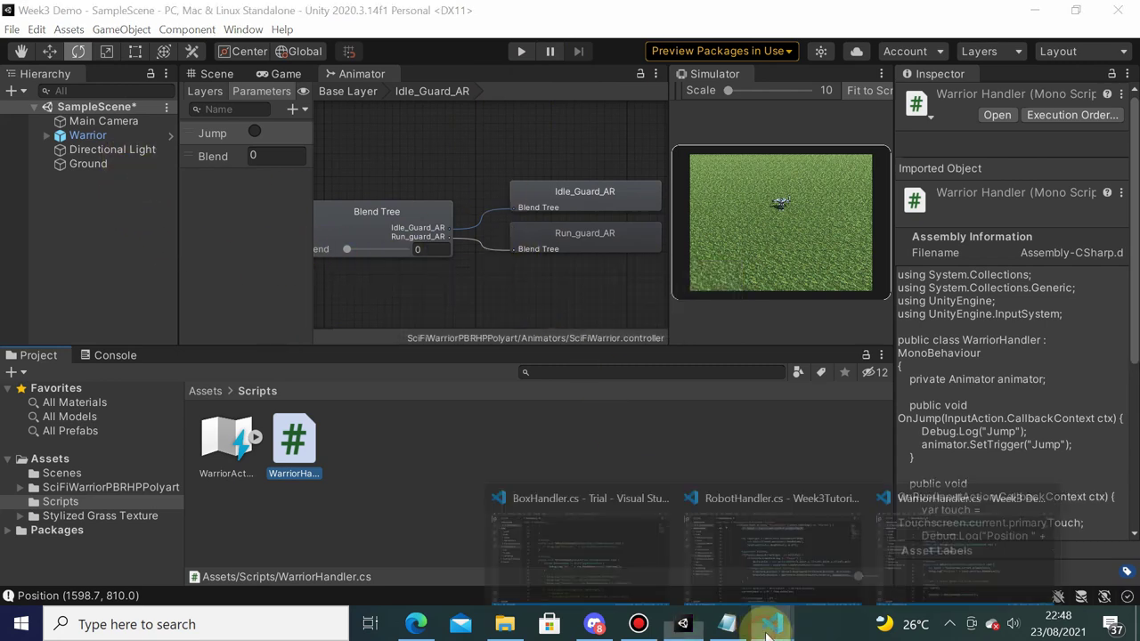
click(940, 518)
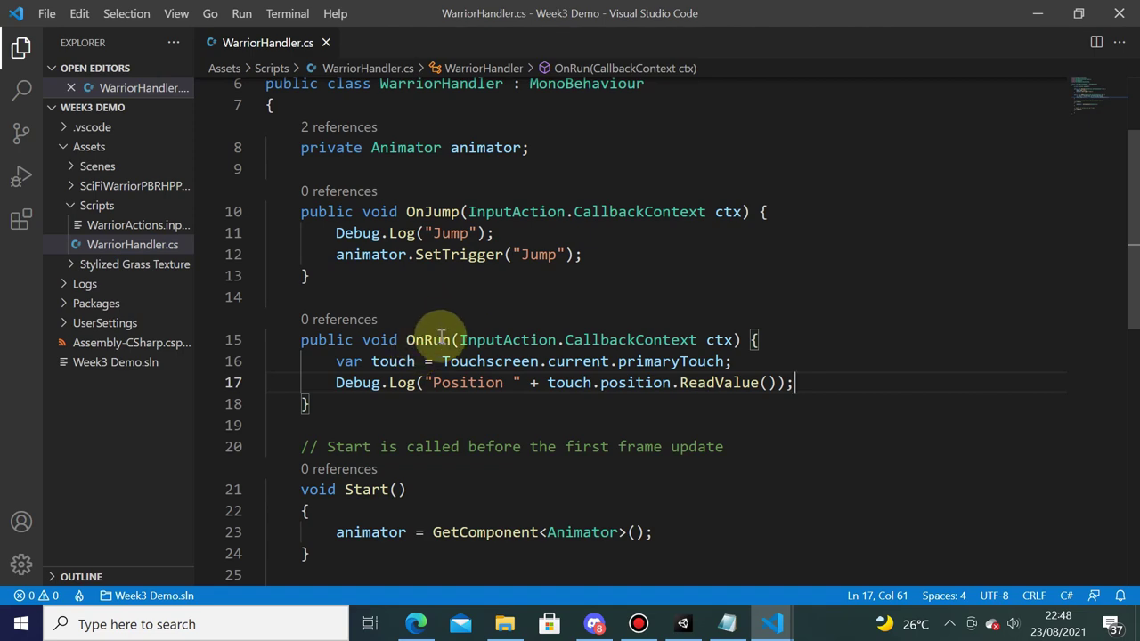
click(683, 628)
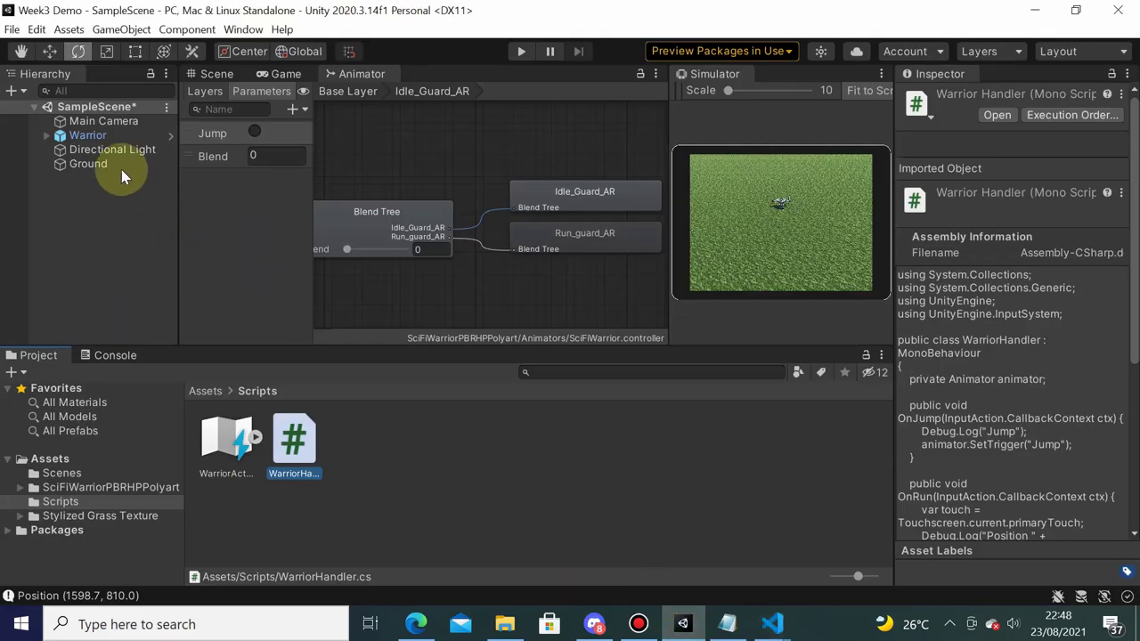
Select the Warrior and expand its Player Input events for the Warrior action map
click(87, 136)
scroll(1066, 348, down, 10)
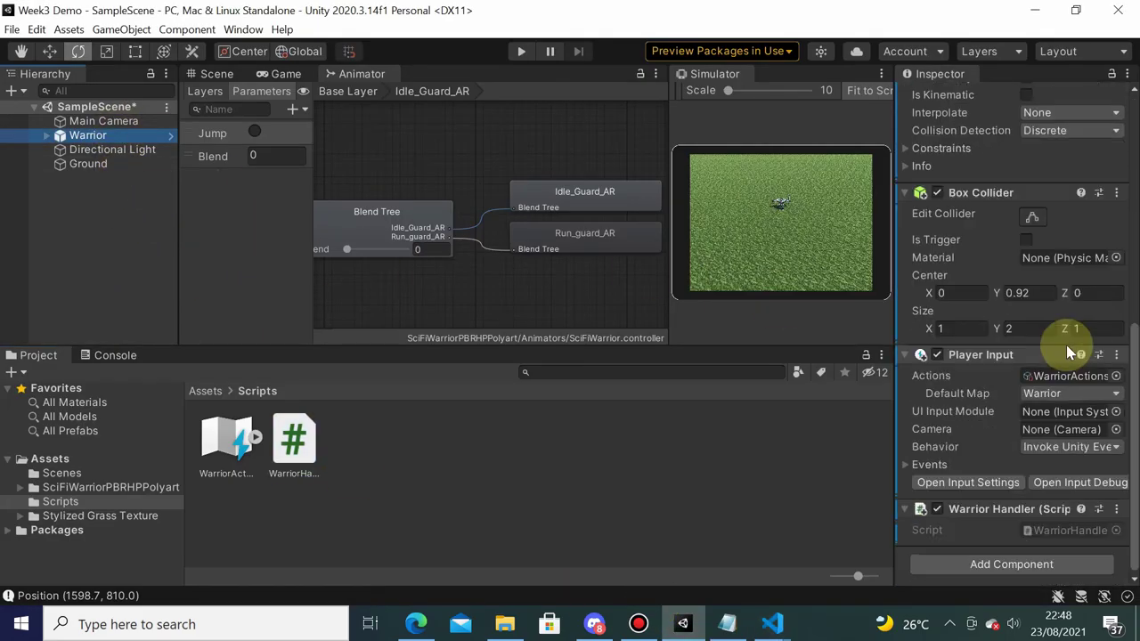
click(904, 465)
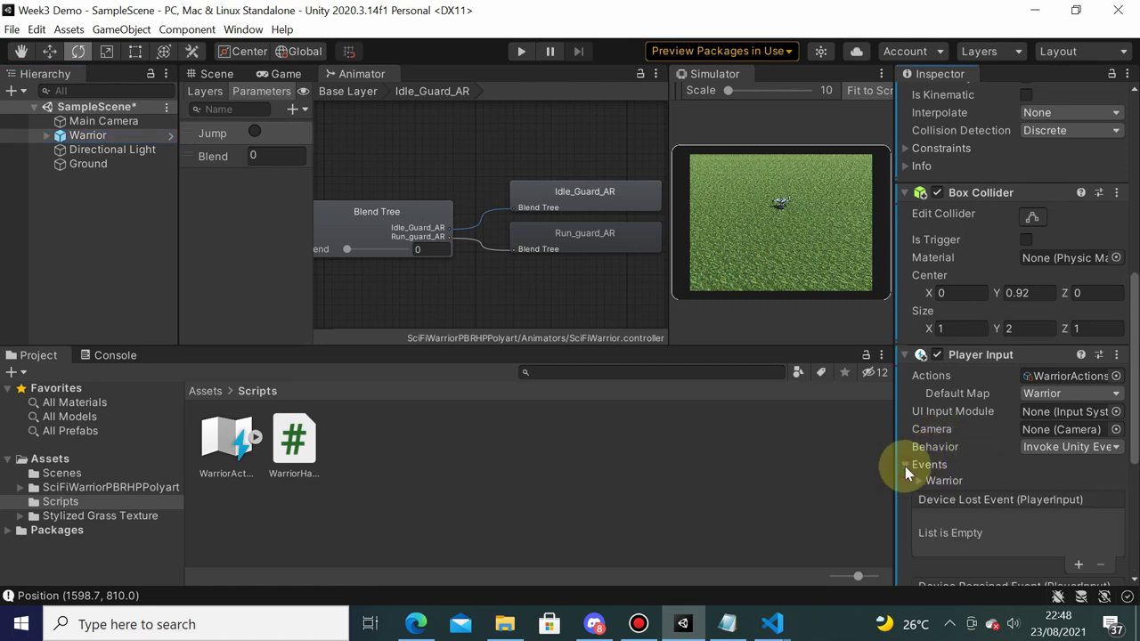
scroll(1047, 361, down, 3)
scroll(970, 301, down, 2)
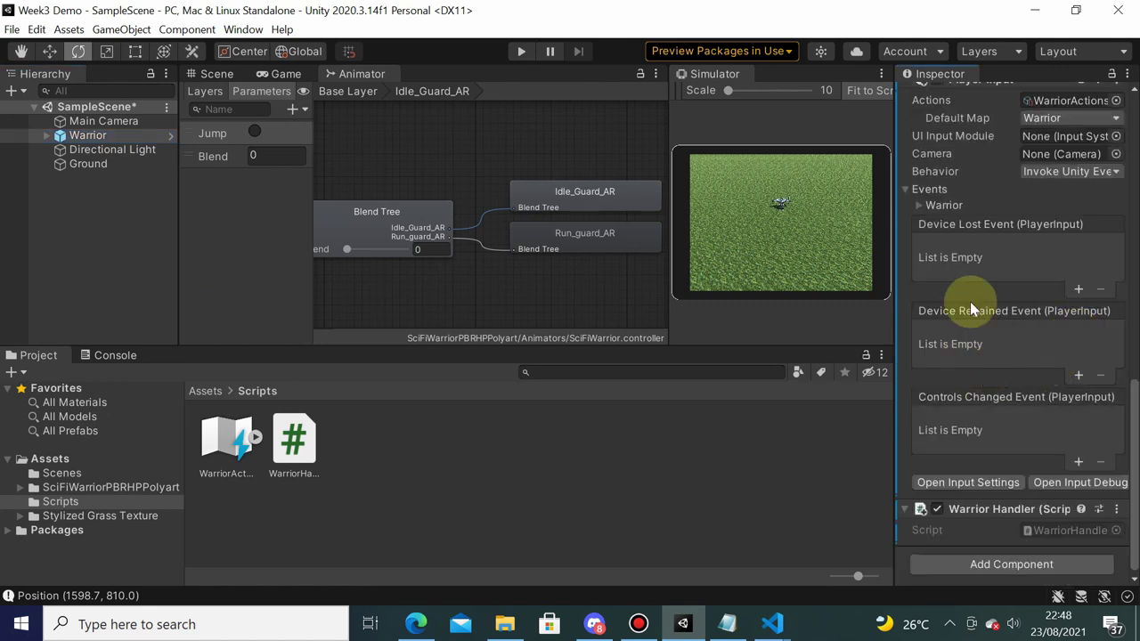
click(918, 207)
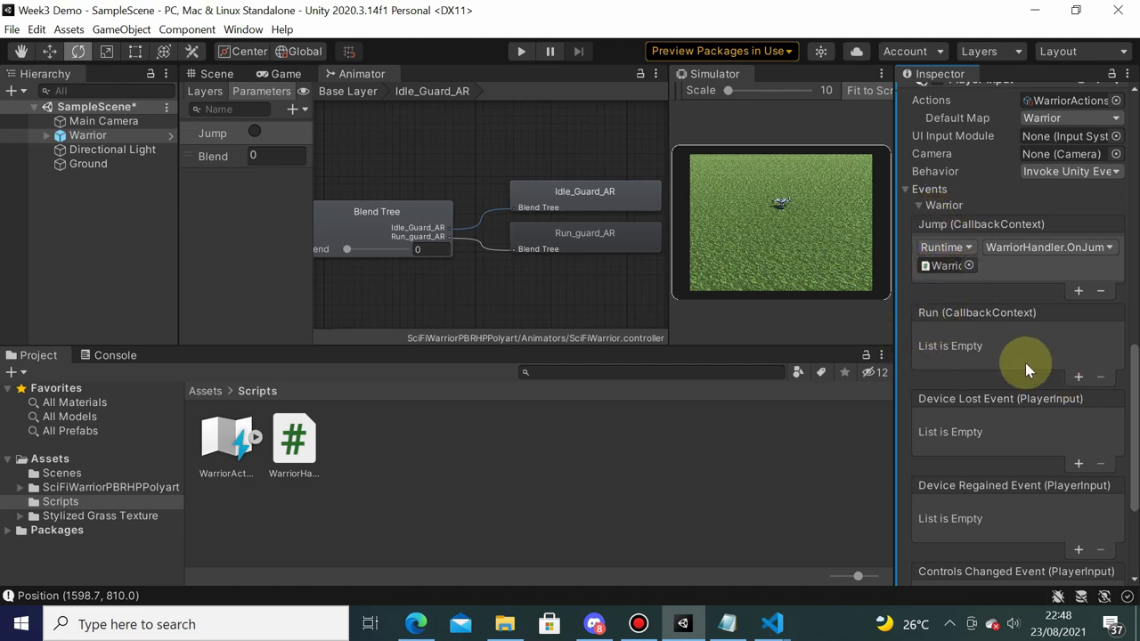
Add a Run event callback that uses the Warrior object and calls WarriorHandler.OnRun
click(1077, 379)
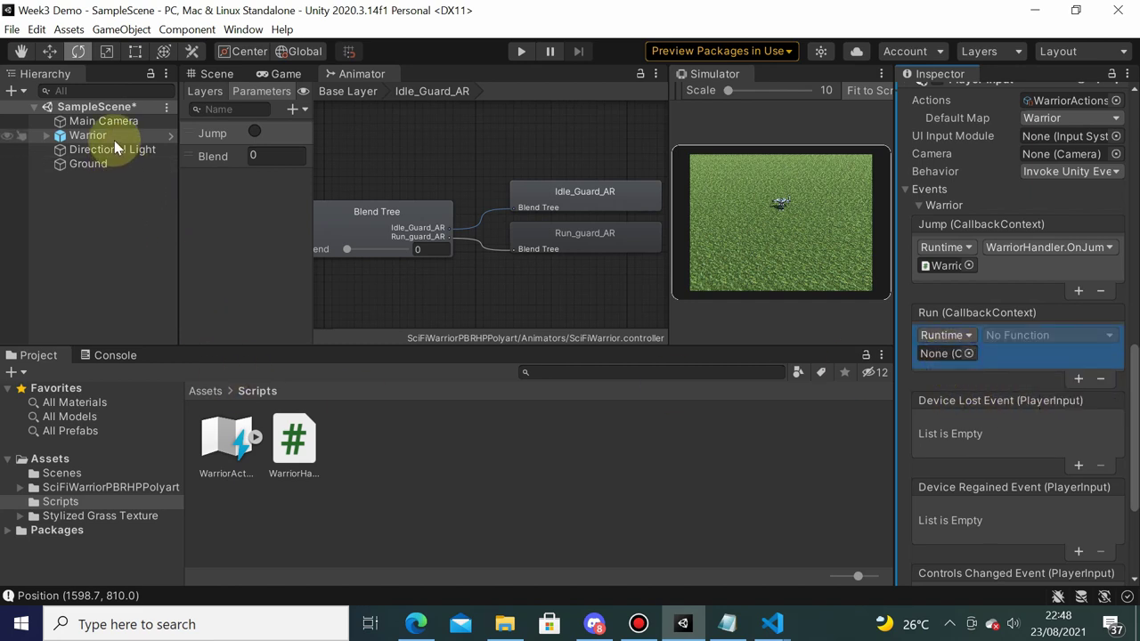
mouse_move(114, 137)
mouse_down()
mouse_move(871, 217)
mouse_move(945, 356)
mouse_up()
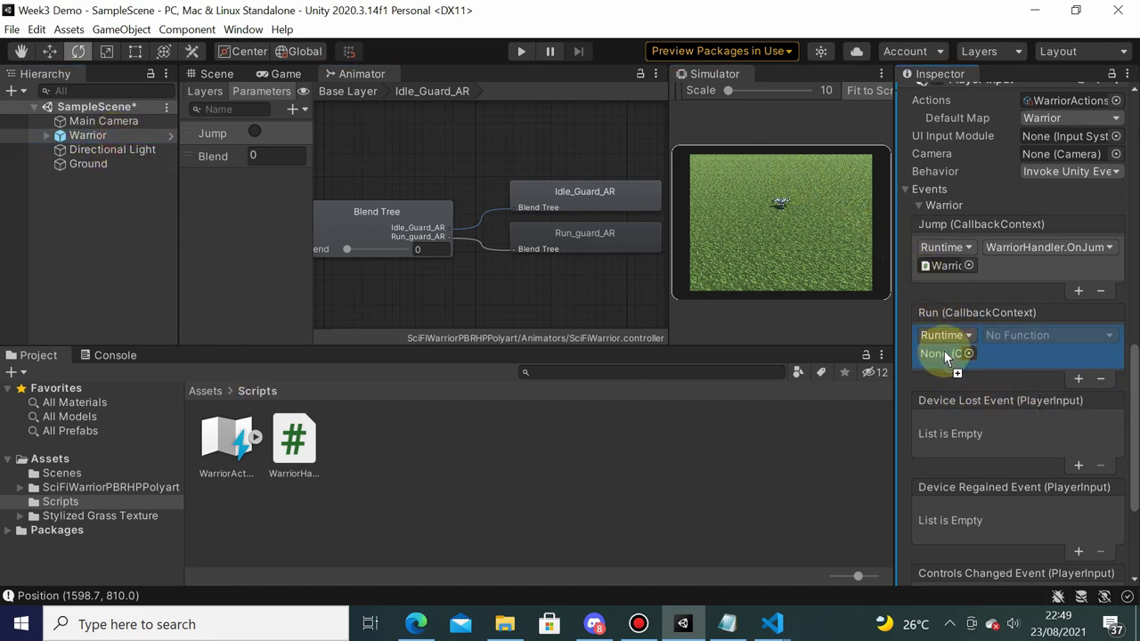
click(1039, 337)
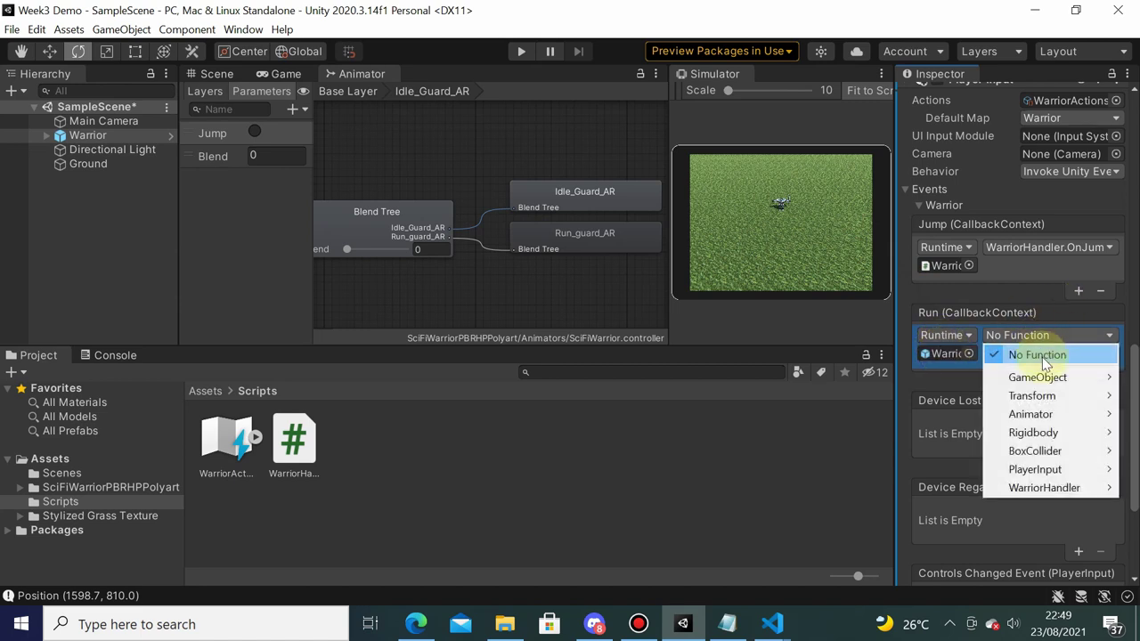
mouse_move(1023, 487)
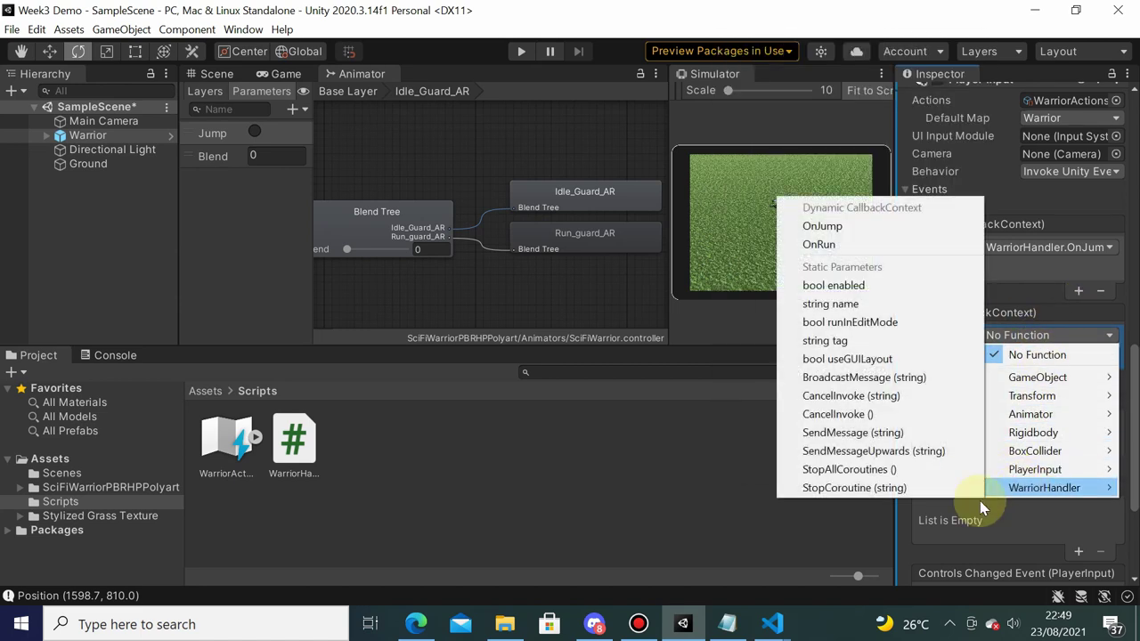
click(890, 249)
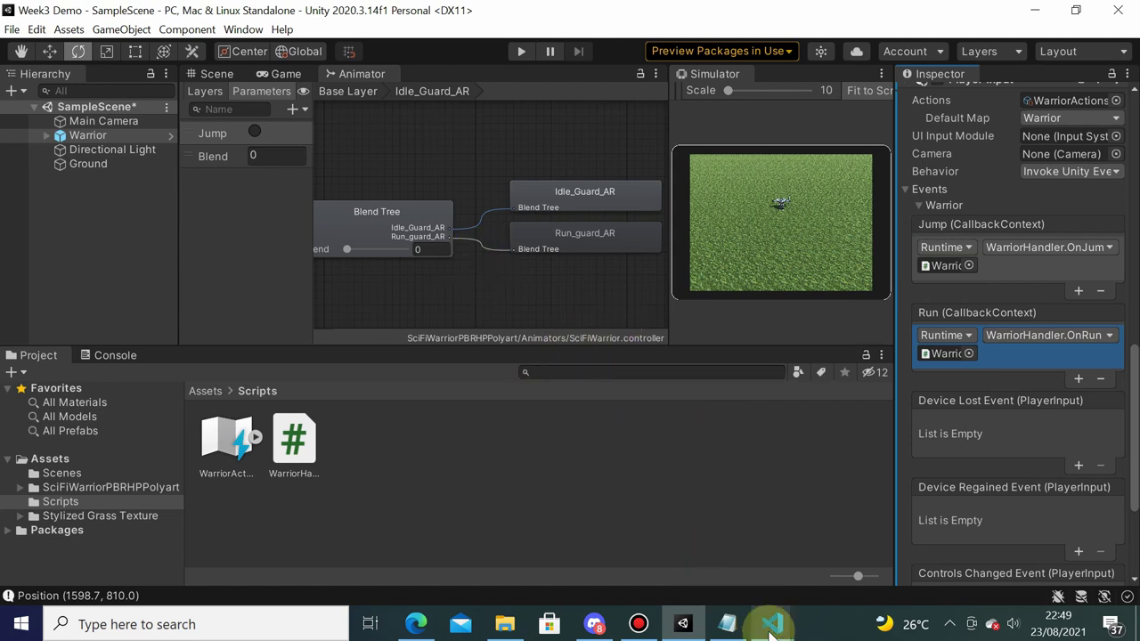
mouse_move(771, 630)
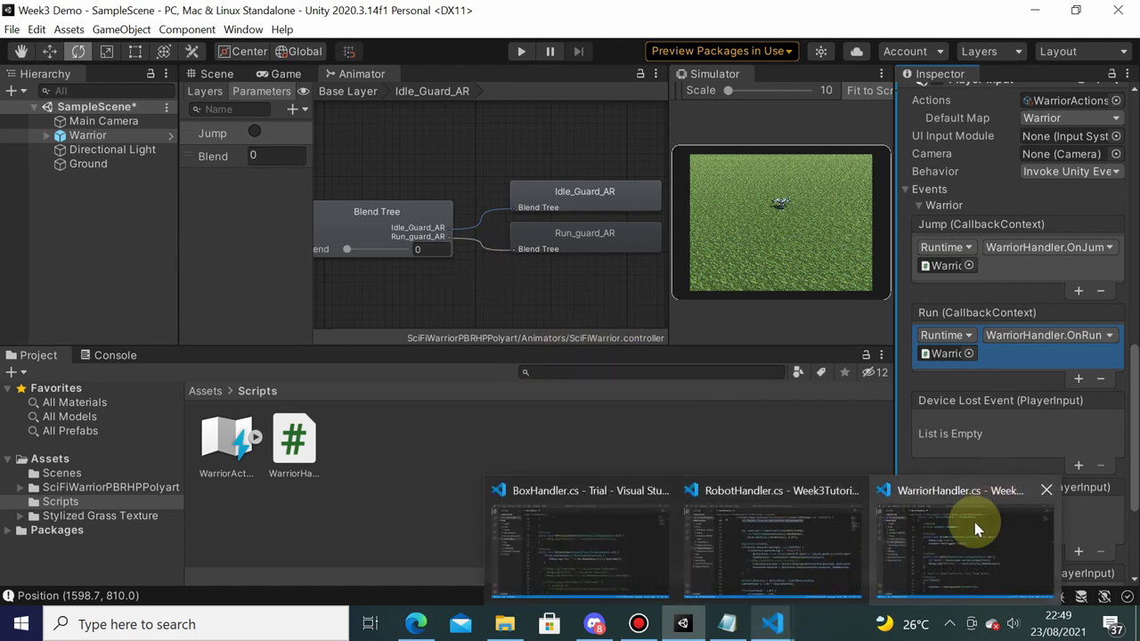
Comment out the SetTrigger and Debug.Log("Jump") lines in OnJump, then reload in Unity
click(959, 538)
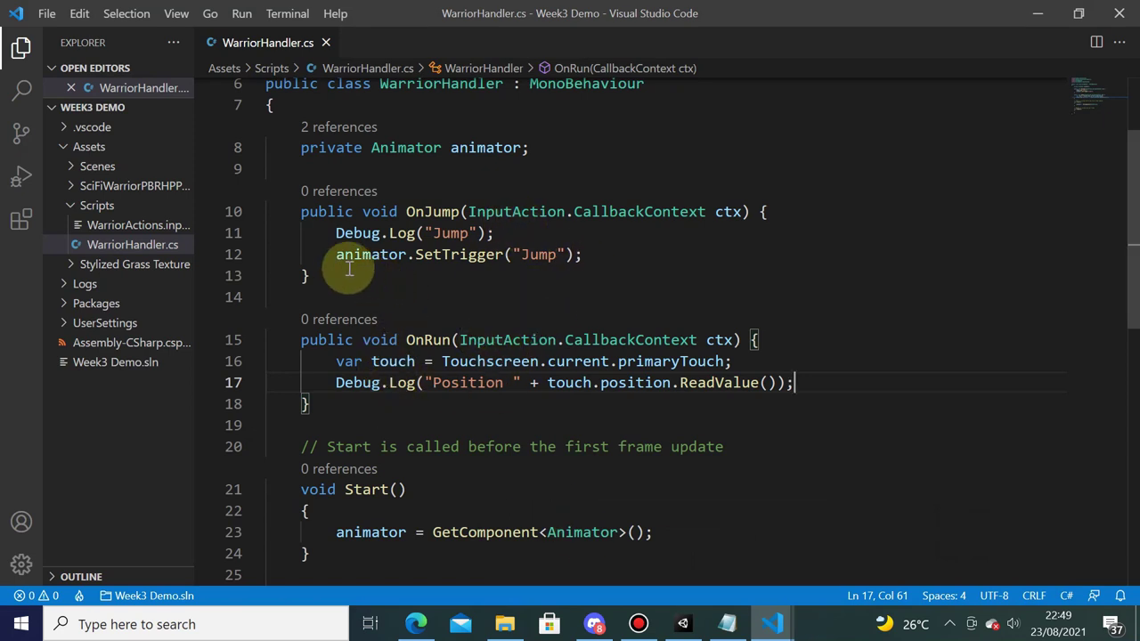
click(321, 255)
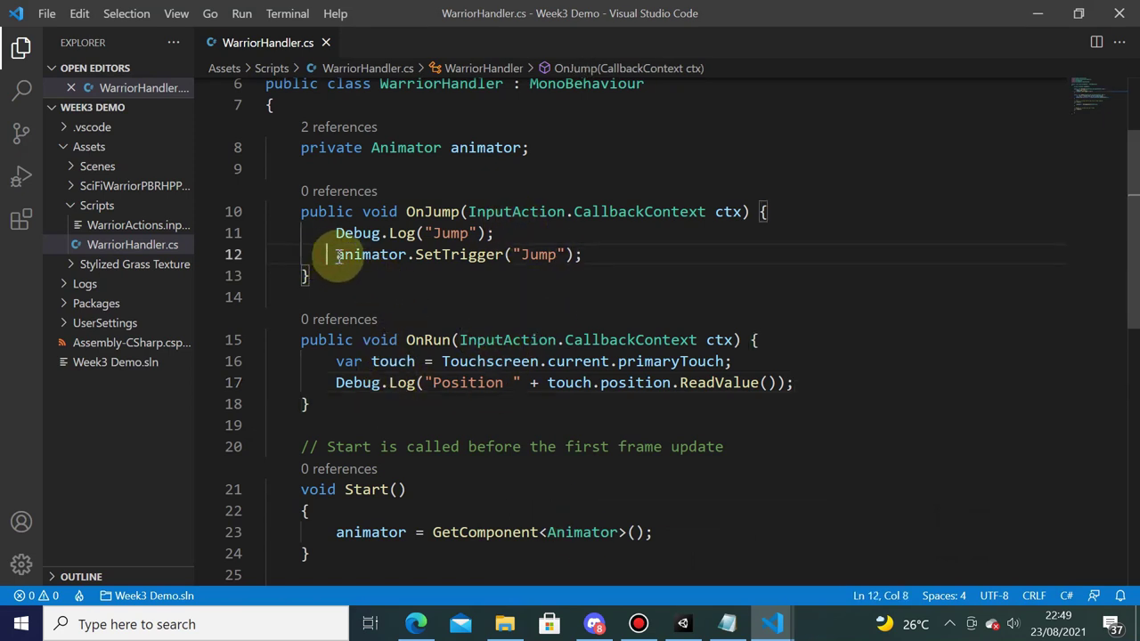
text(//)
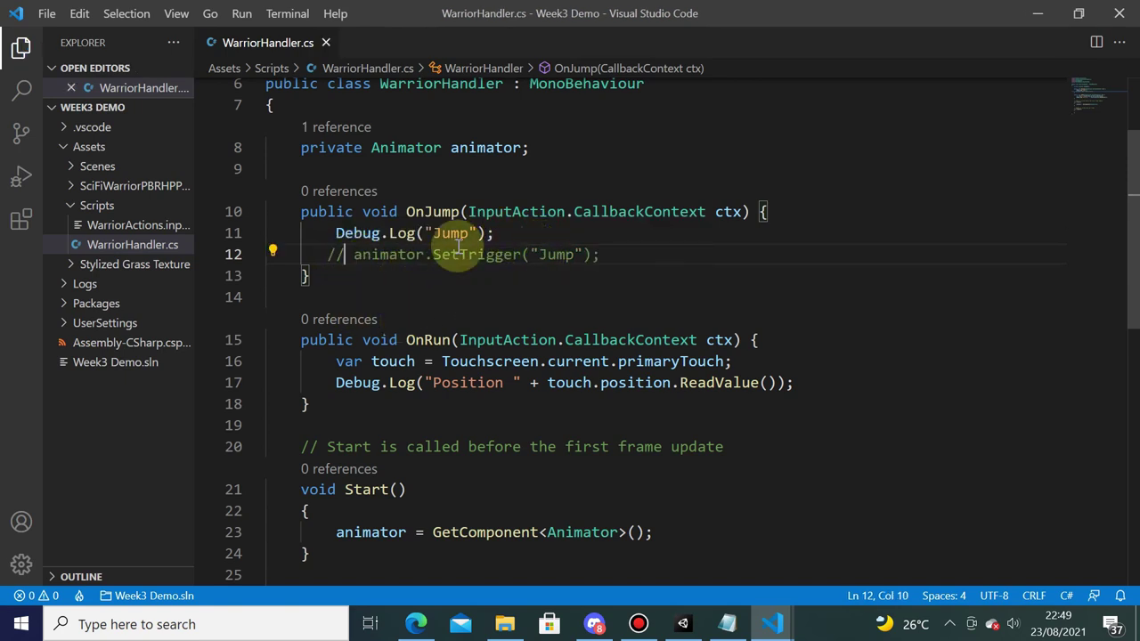
click(329, 234)
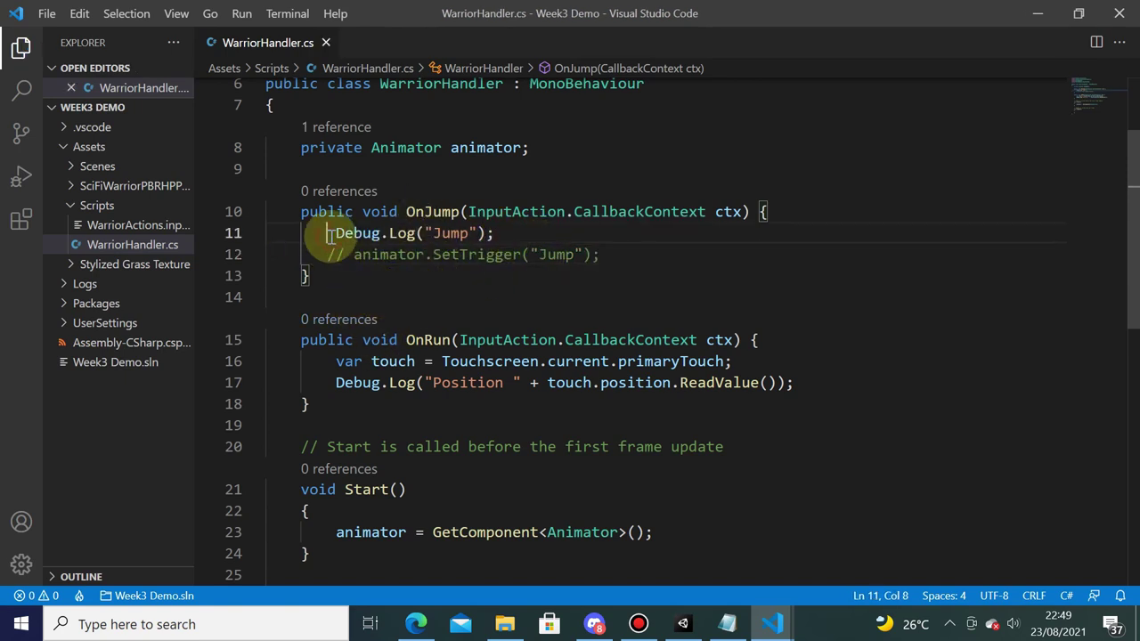
text(//)
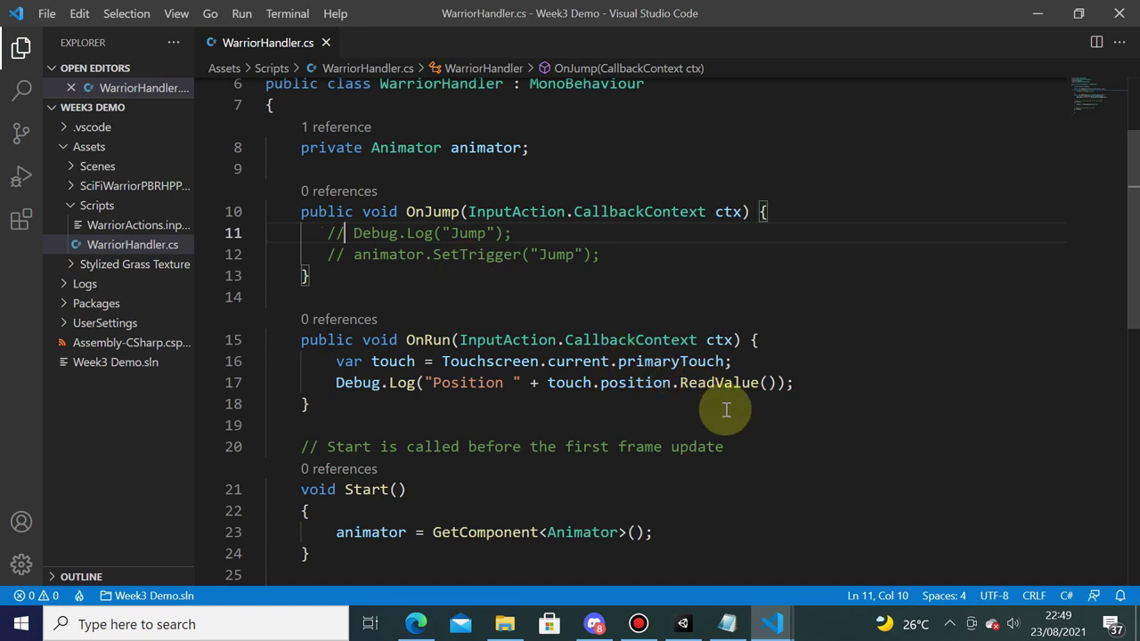
click(681, 624)
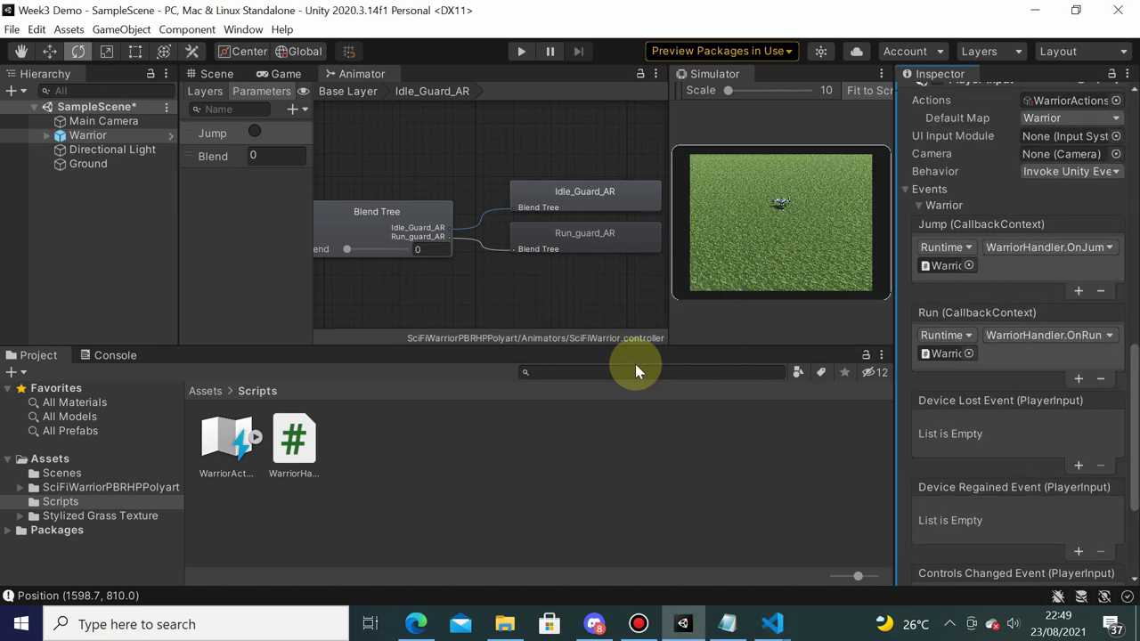
Enter play mode, show the Console, and tap and drag on the Simulator ground to log positions
click(521, 51)
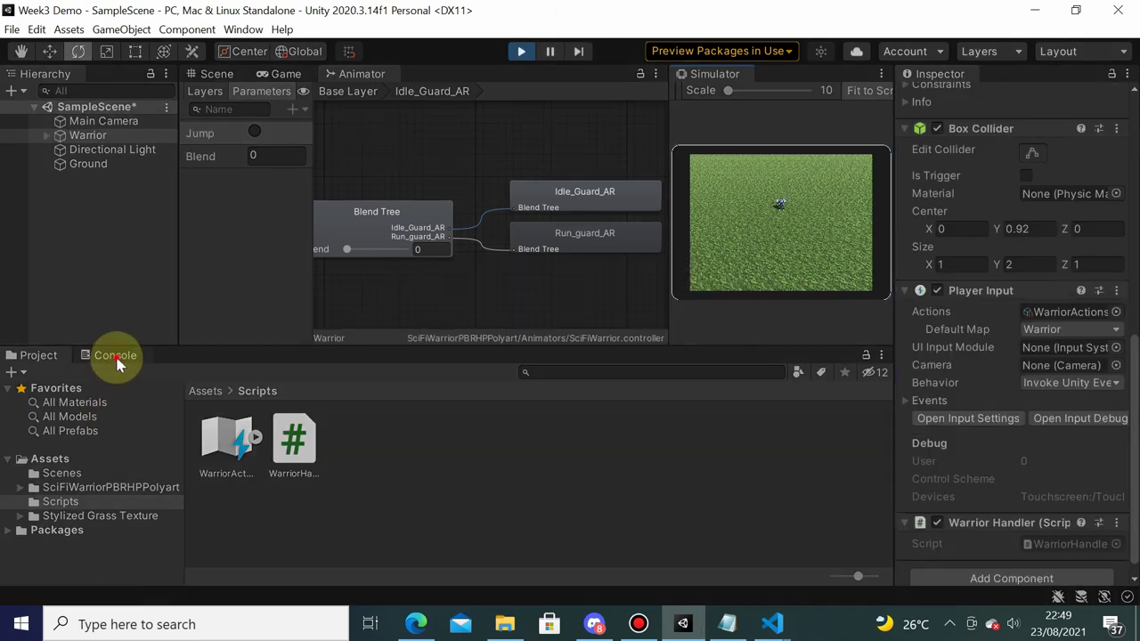
click(116, 357)
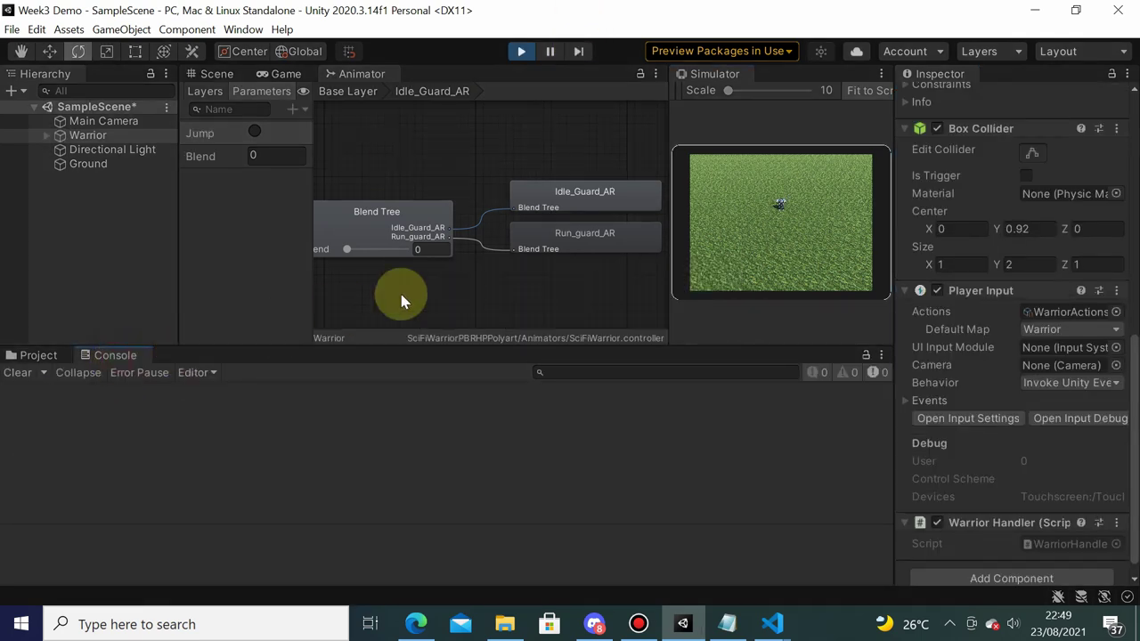
click(721, 266)
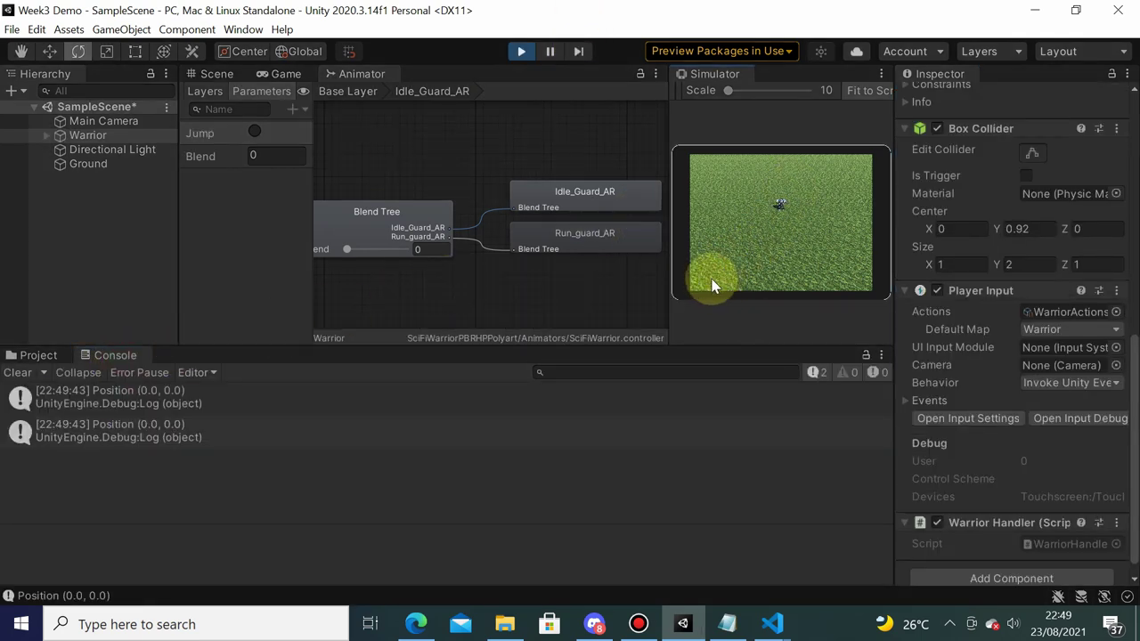
mouse_move(780, 256)
mouse_down()
mouse_move(736, 237)
mouse_move(796, 252)
mouse_move(837, 183)
mouse_move(799, 270)
mouse_move(736, 249)
mouse_move(731, 234)
mouse_move(800, 230)
mouse_move(827, 170)
mouse_move(704, 178)
mouse_move(709, 242)
mouse_move(689, 288)
mouse_up()
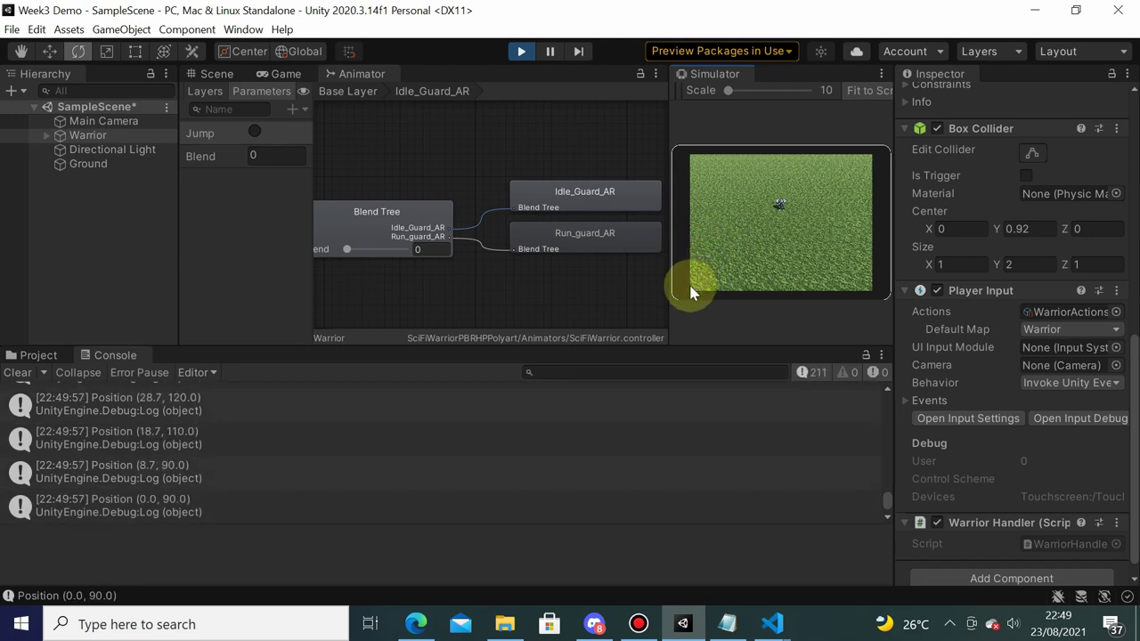
mouse_move(845, 211)
mouse_down()
mouse_move(846, 224)
mouse_move(769, 261)
mouse_move(857, 229)
mouse_move(864, 157)
mouse_move(851, 165)
mouse_up()
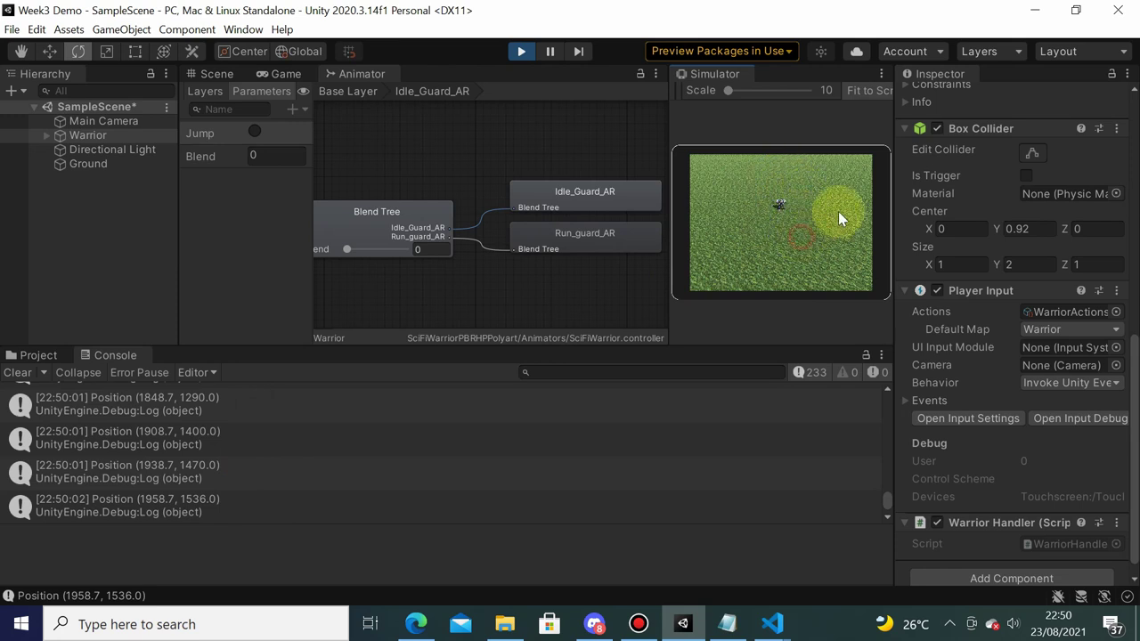
mouse_move(838, 211)
mouse_down()
mouse_move(841, 185)
mouse_move(782, 192)
mouse_up()
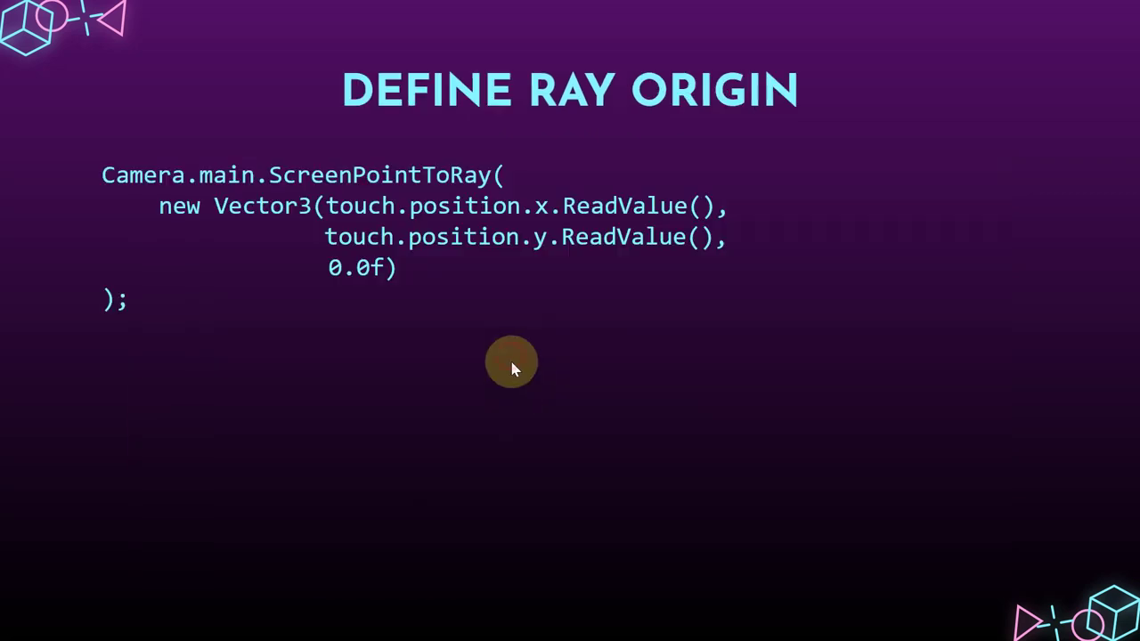
Advance the slideshow by one slide to Define Ray Origin
key(Right)
Move between the Run Raycast Process and Define Ray Origin slides, ending on Run Raycast Process
click(345, 270)
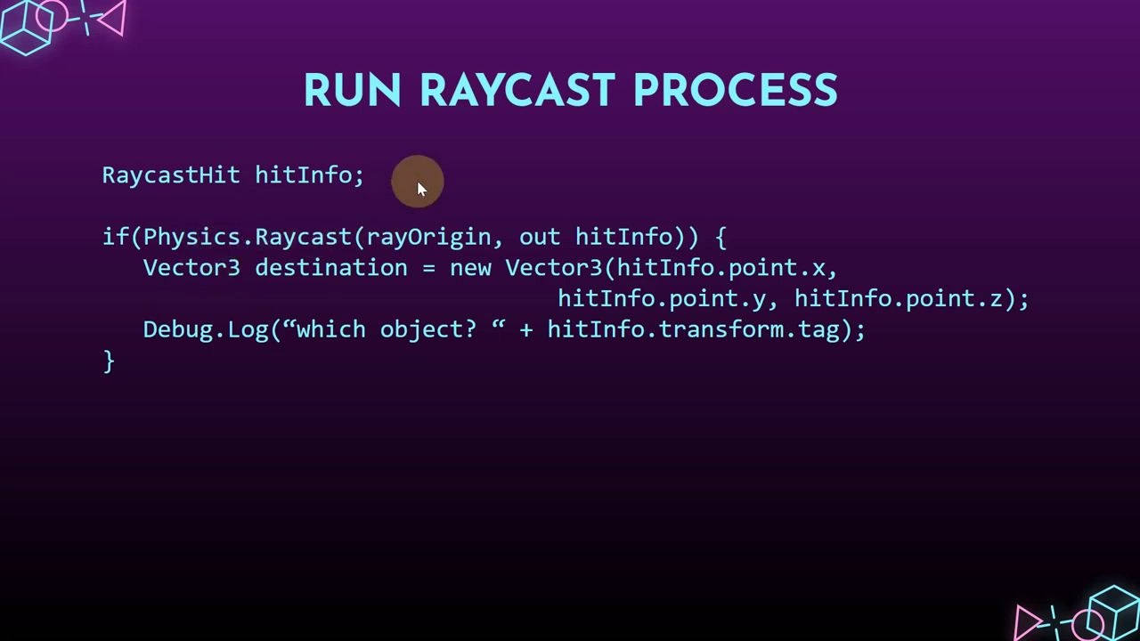
click(414, 235)
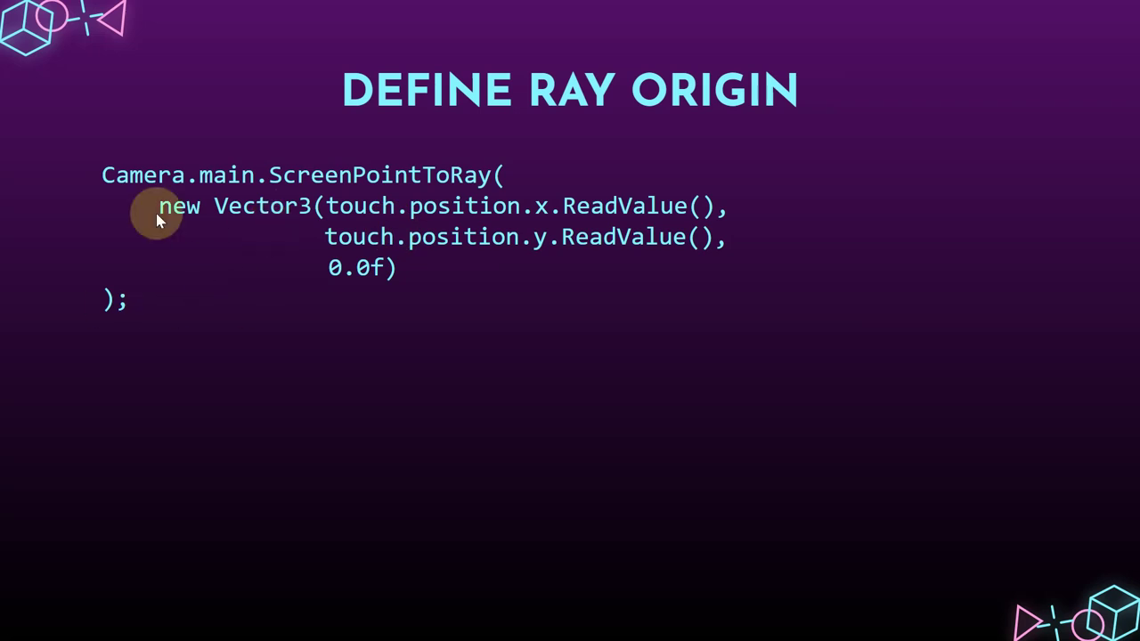
click(472, 158)
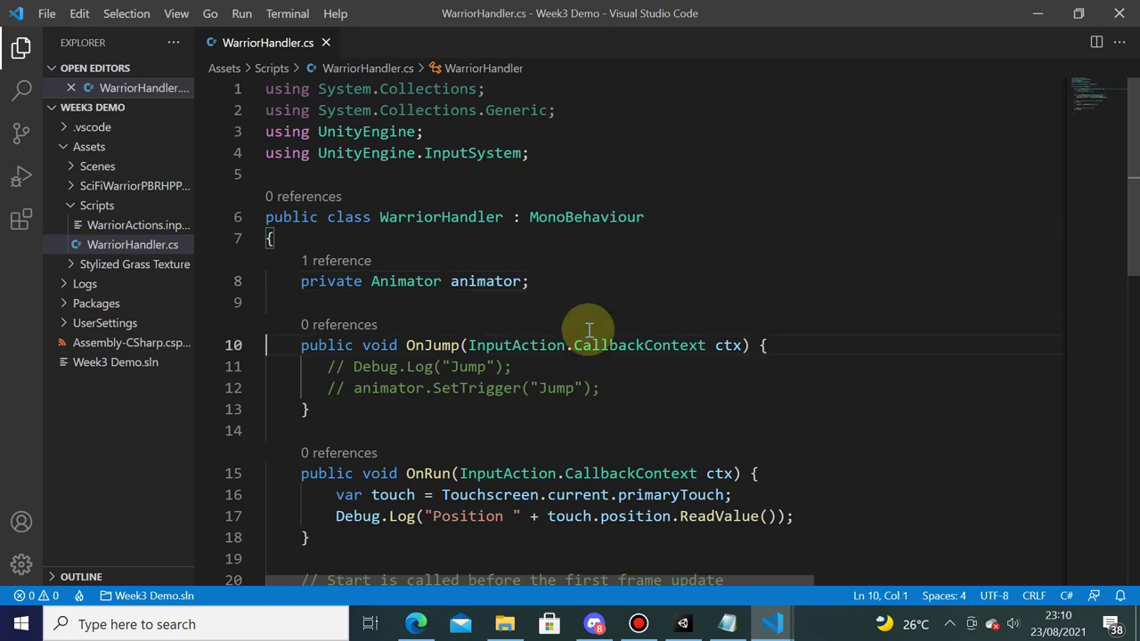
Below the position log in OnRun, start Ray rayOrigin = Camera.main.ScreenPointToRay();
scroll(589, 330, down, 1)
scroll(611, 305, down, 1)
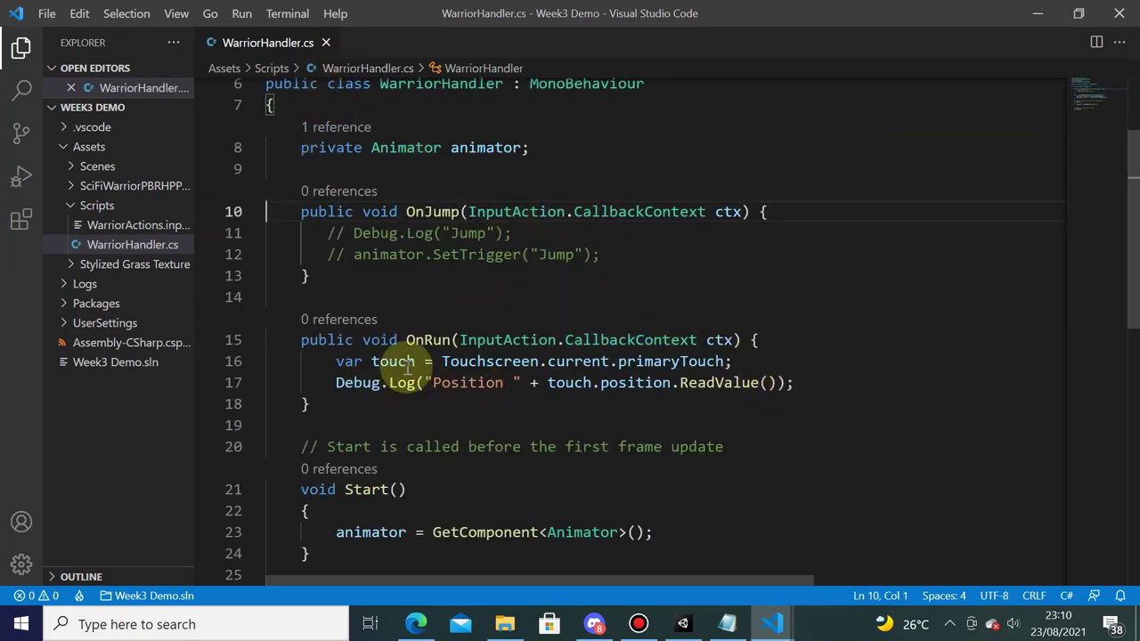
click(806, 383)
key(Return)
key(Return)
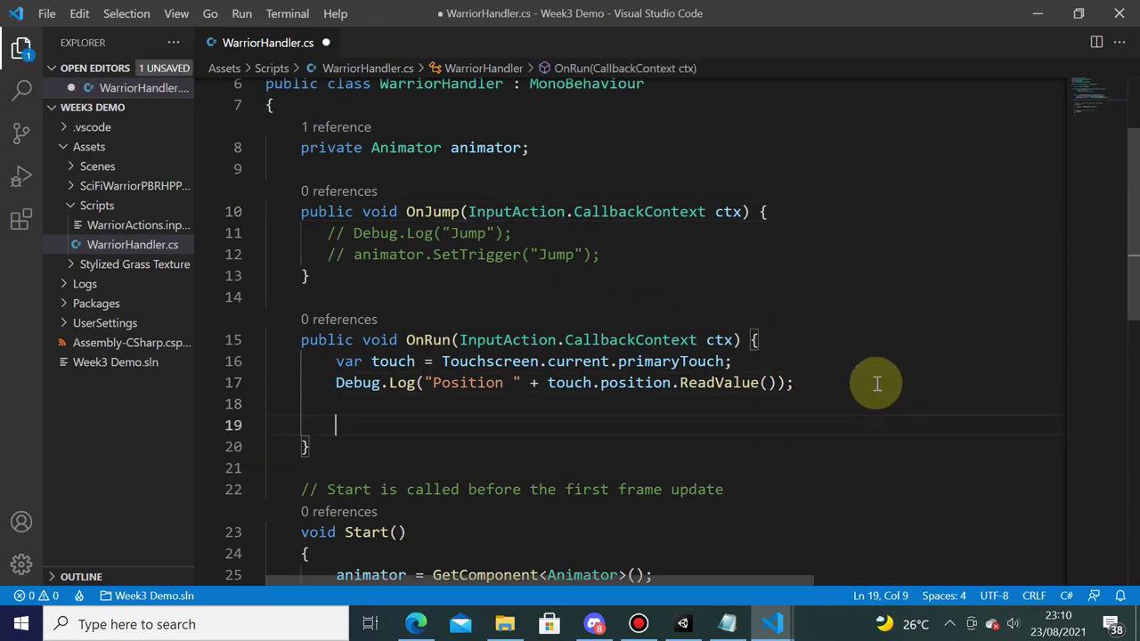
scroll(899, 351, down, 1)
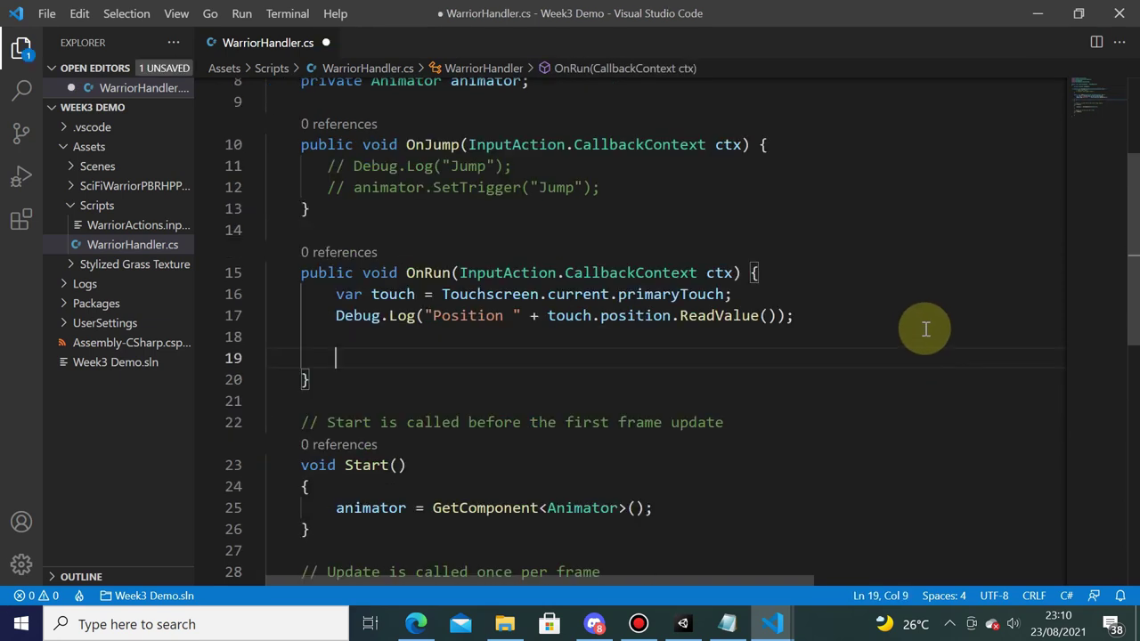
text(Ray )
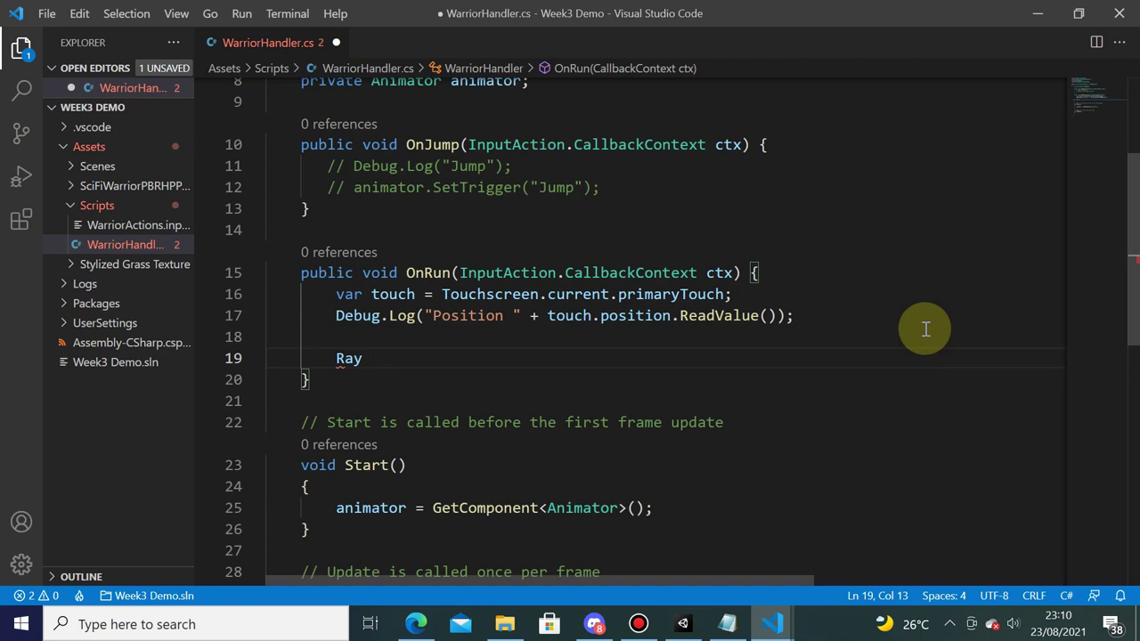
text(rayOrigi)
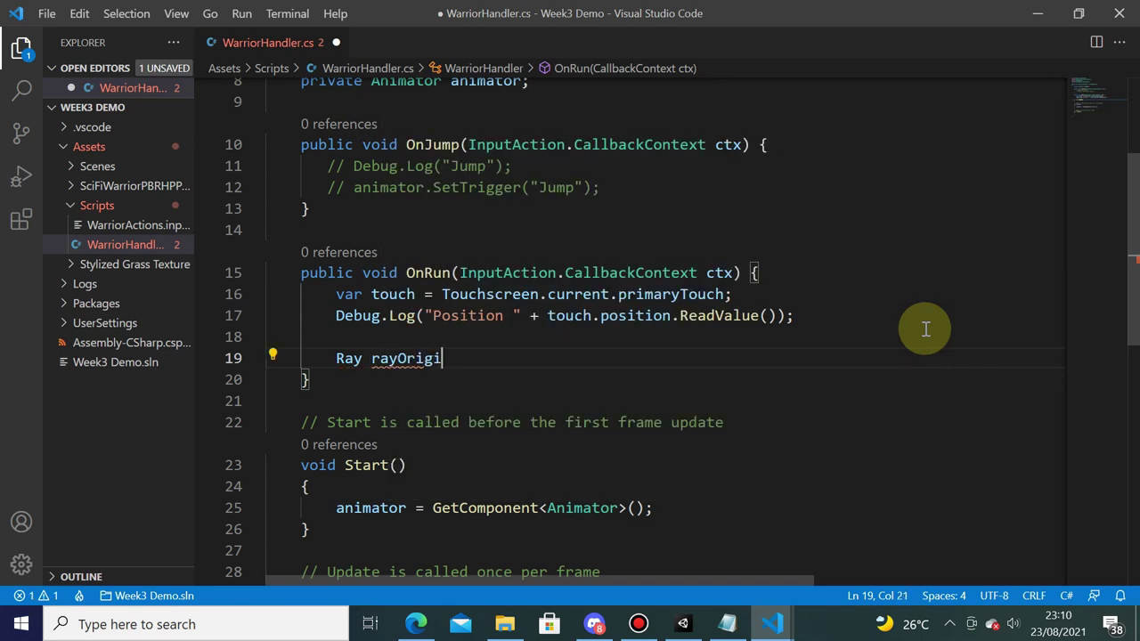
text(n = Camera.)
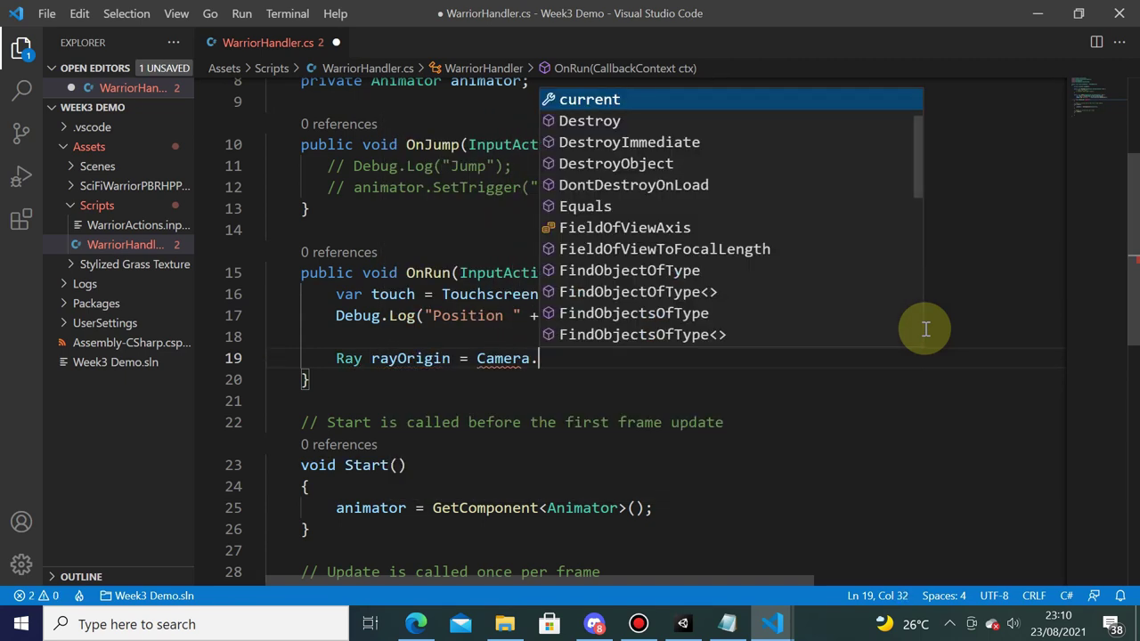
text(main.)
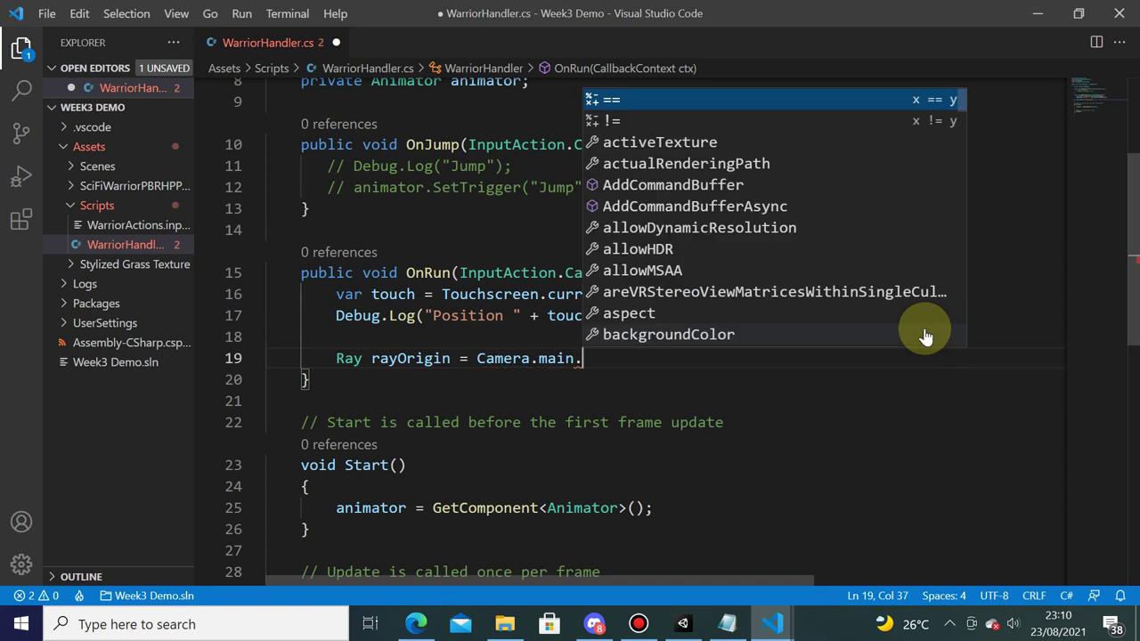
key(shift+F12)
text(Scr)
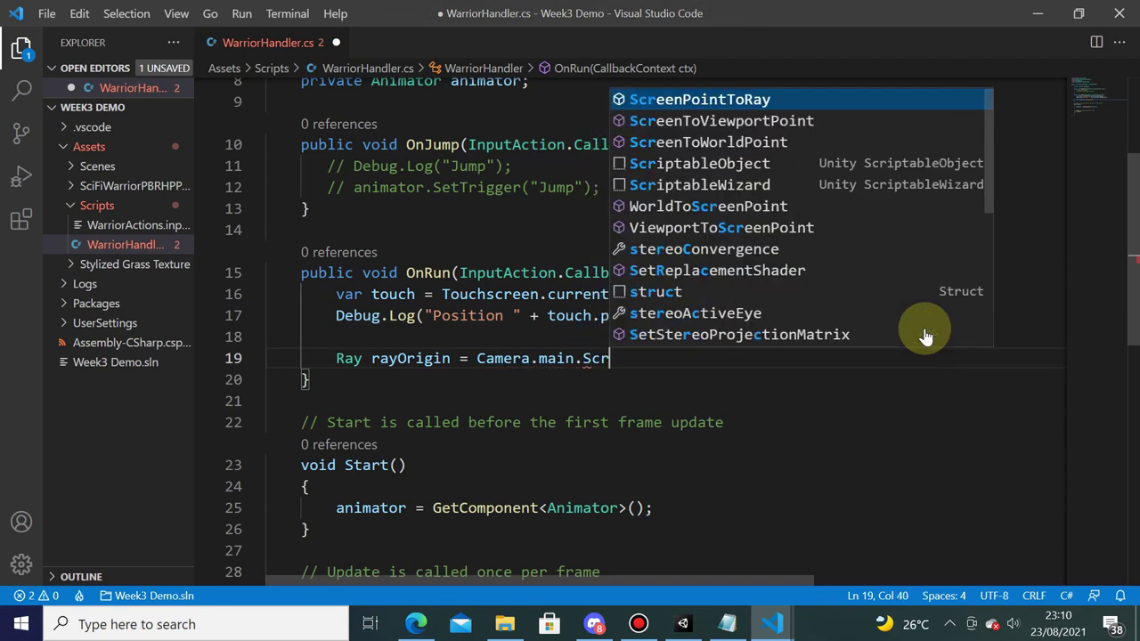
text(een)
key(Tab)
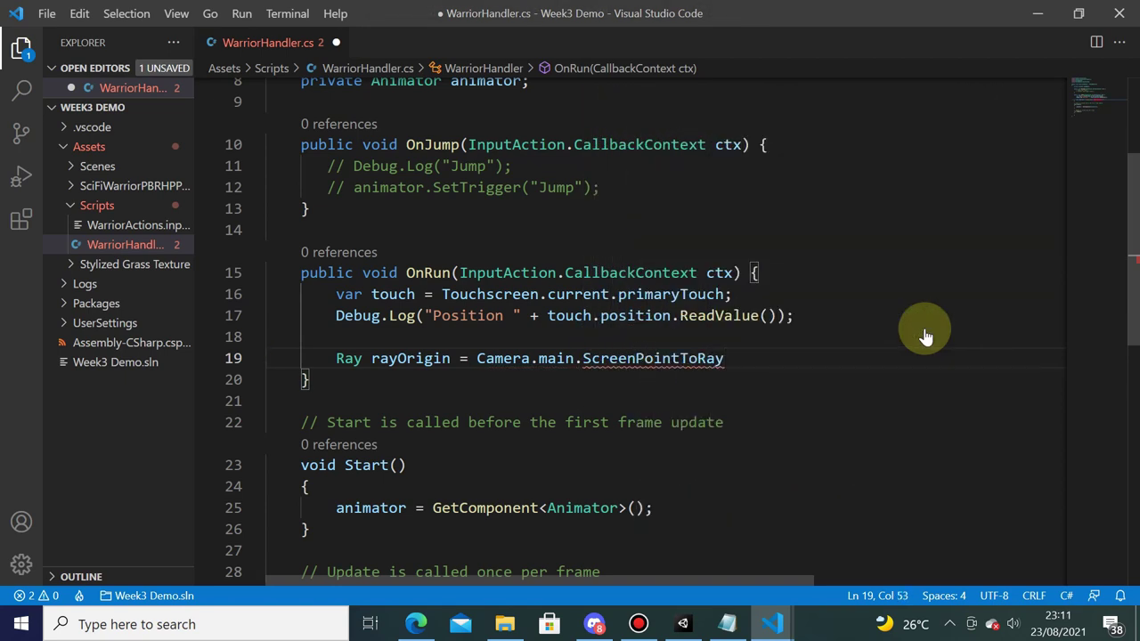
text(()
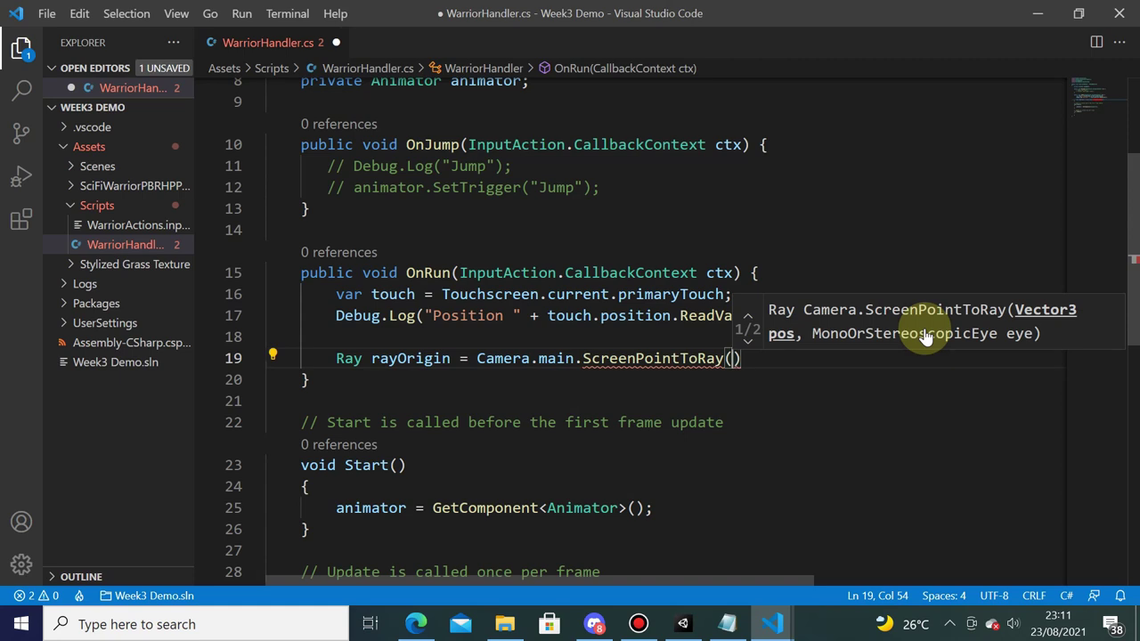
text(;)
key(BackSpace)
key(End)
text(;)
key(Left)
key(Left)
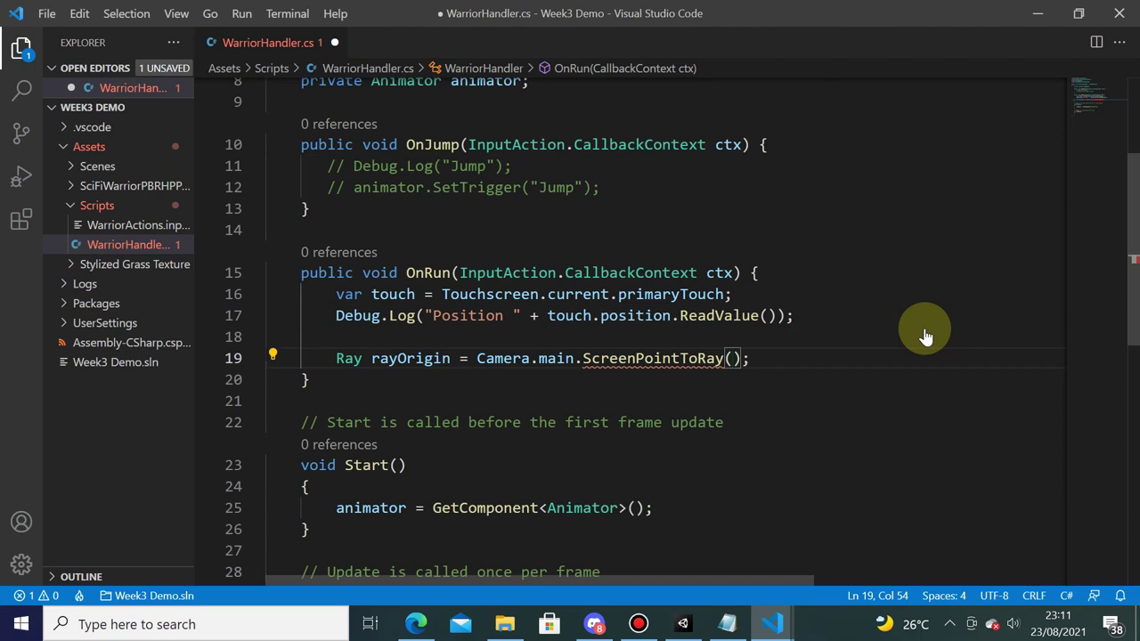
Pass new Vector3(touch.position.x, touch.position.y, 0.0f) as the ScreenPointToRay argument
text(new)
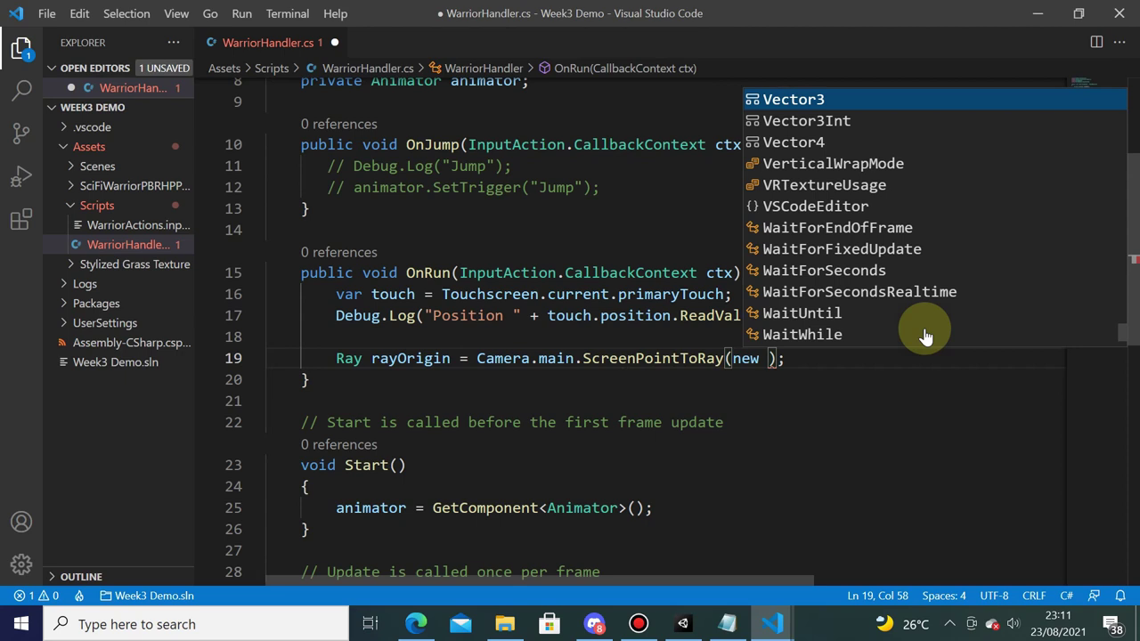
text(Ve)
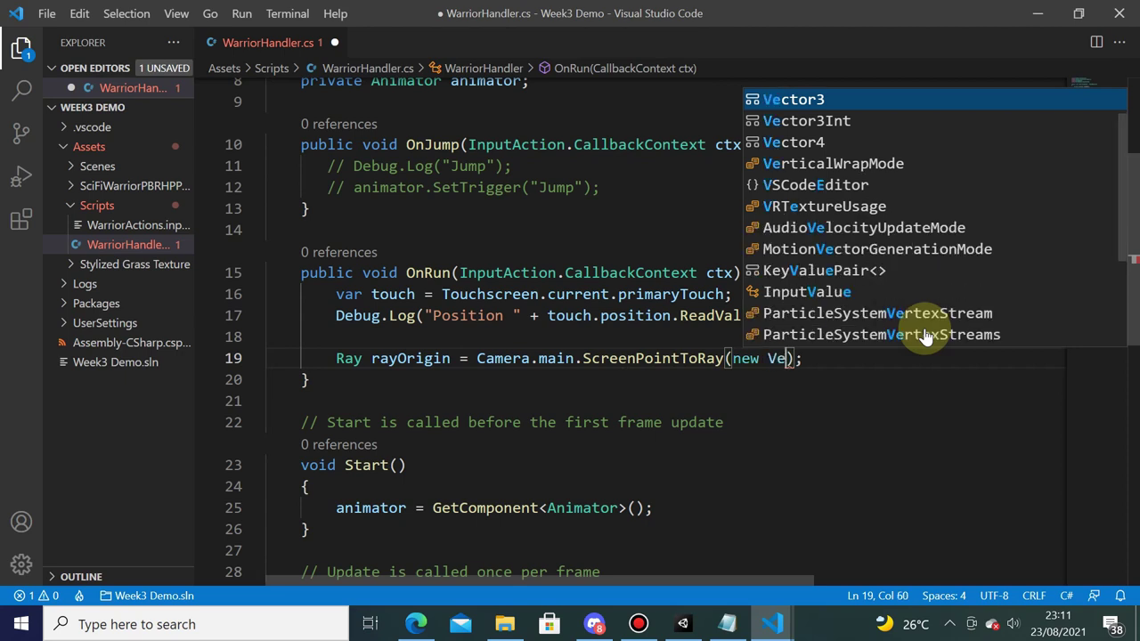
text(ctor3()
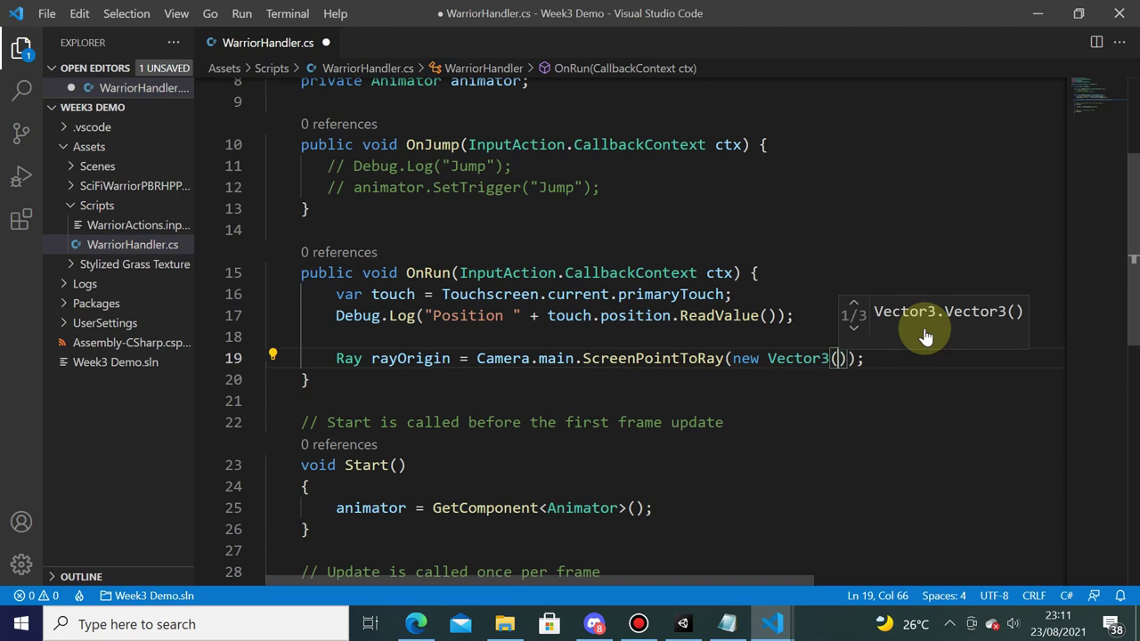
text(touch.p)
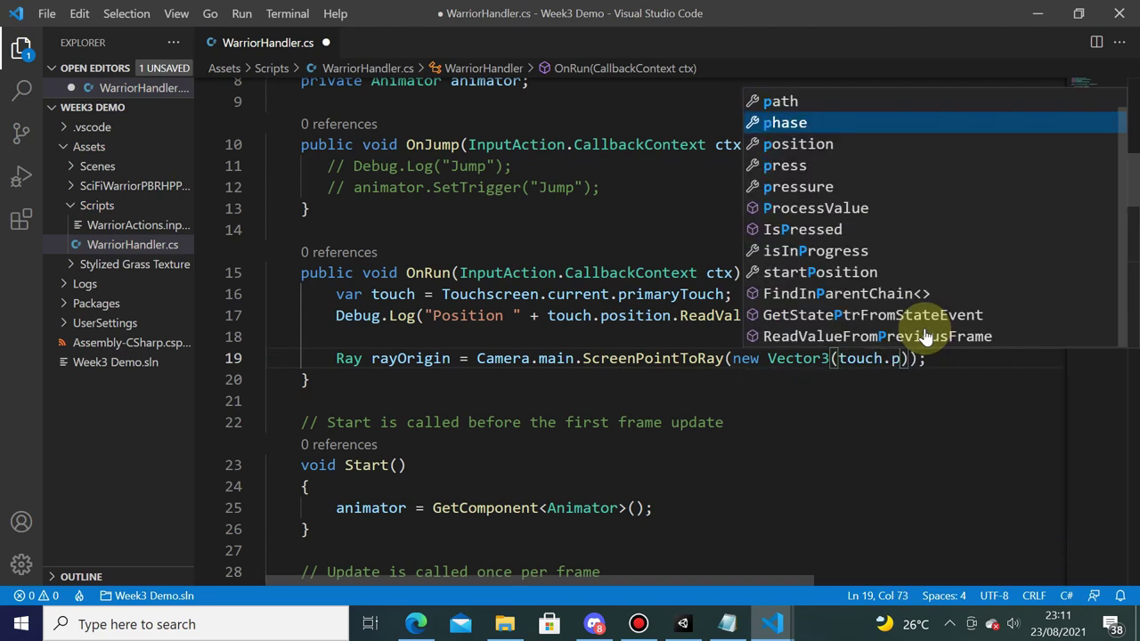
text(o)
key(Tab)
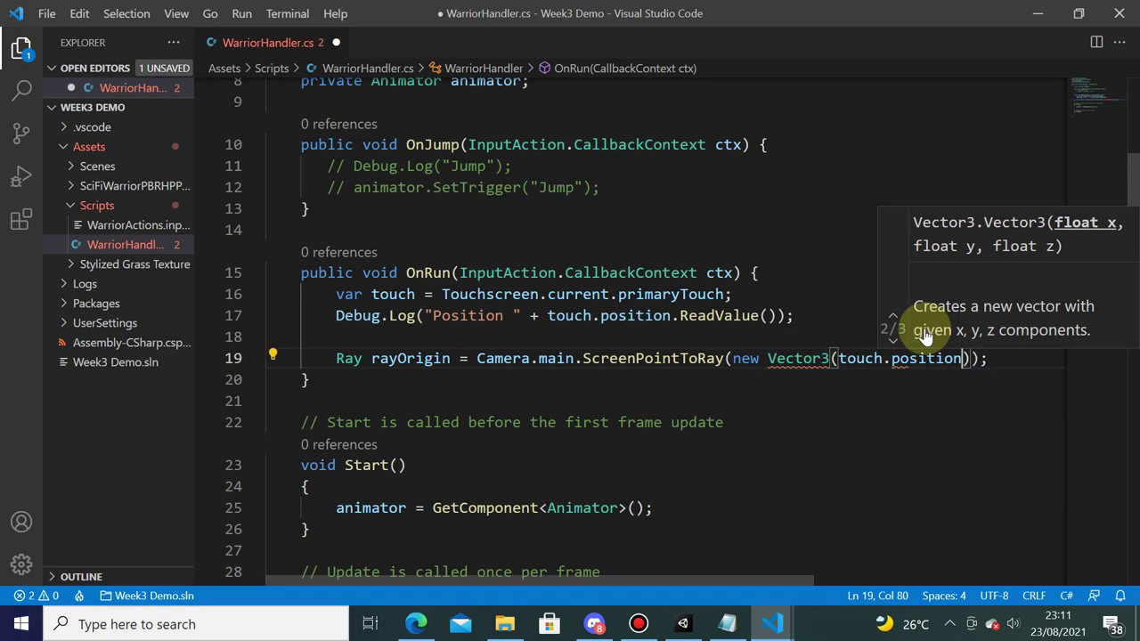
text(.x)
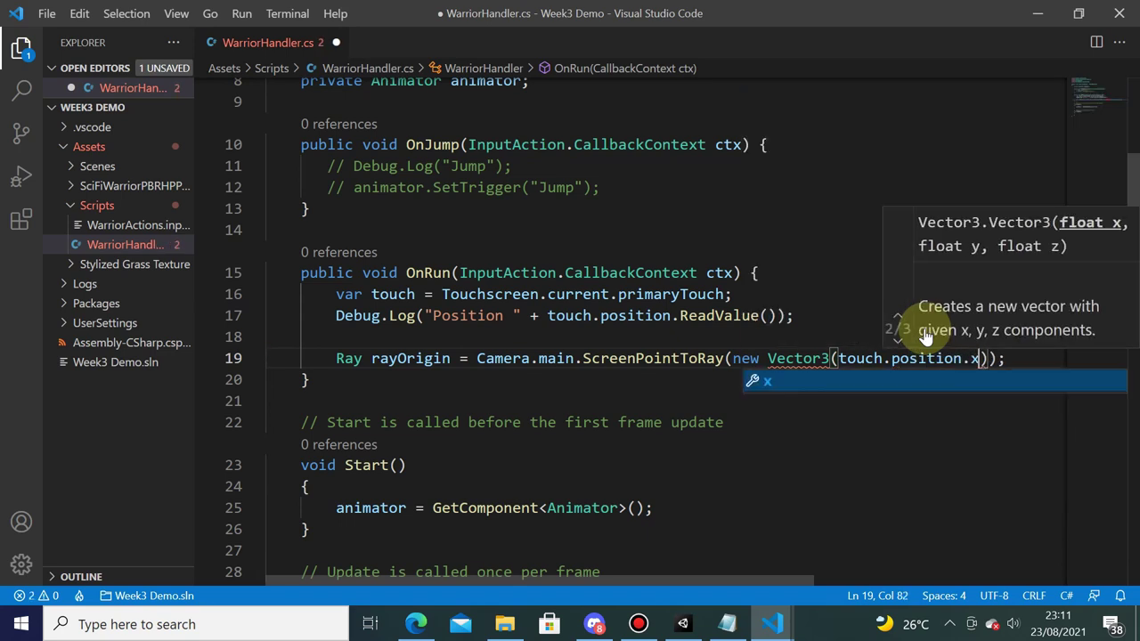
text(, touc)
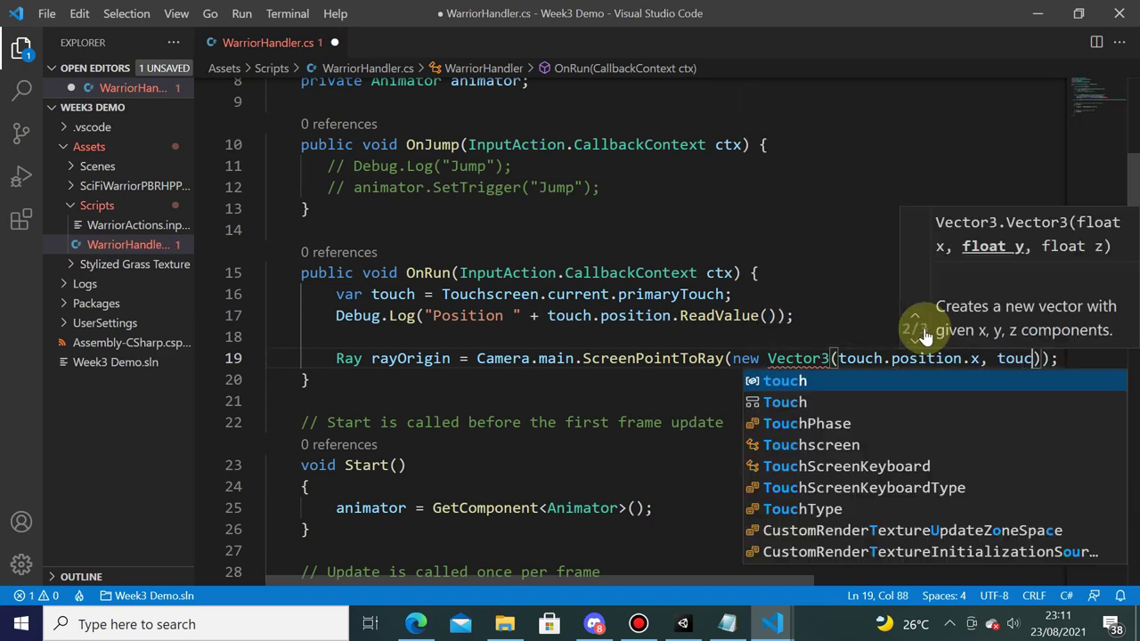
text(h.po)
key(Tab)
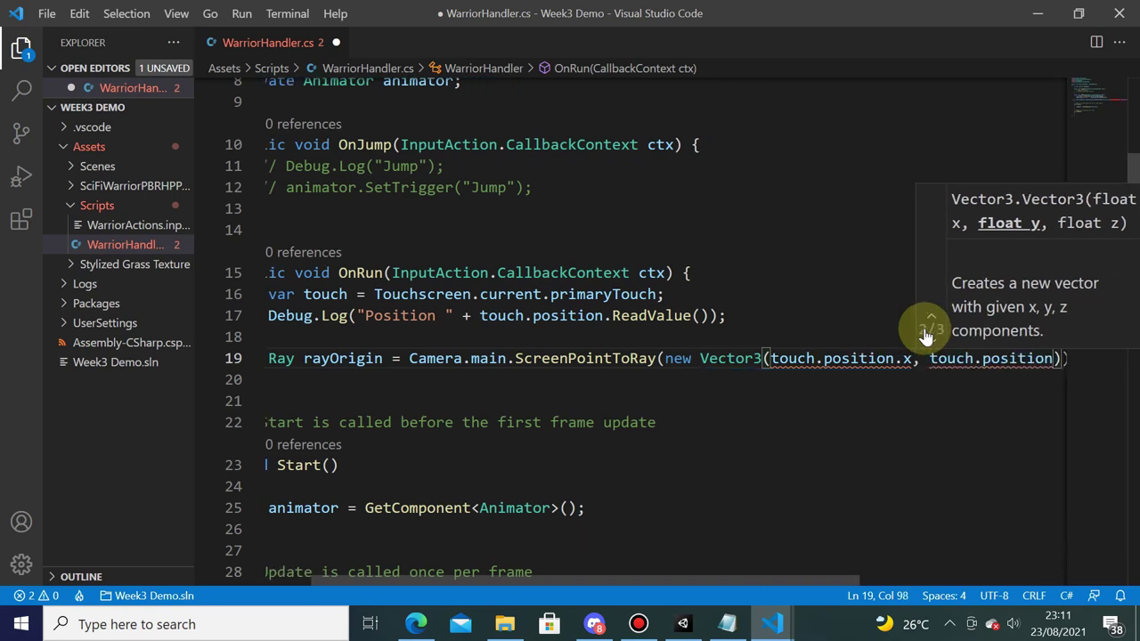
text(.y, )
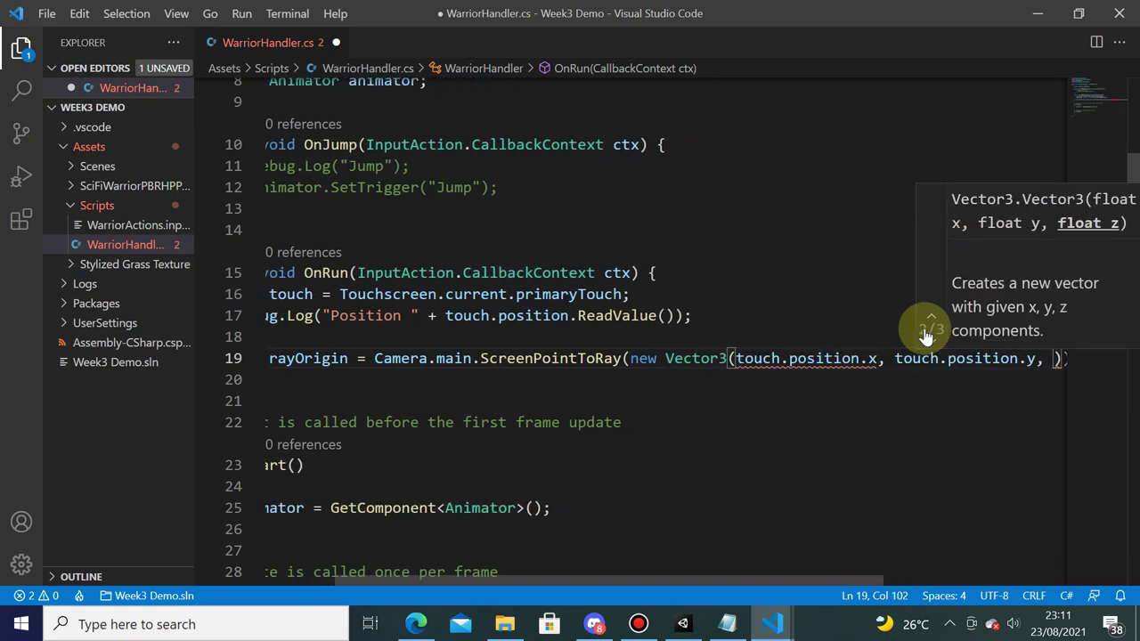
text(0)
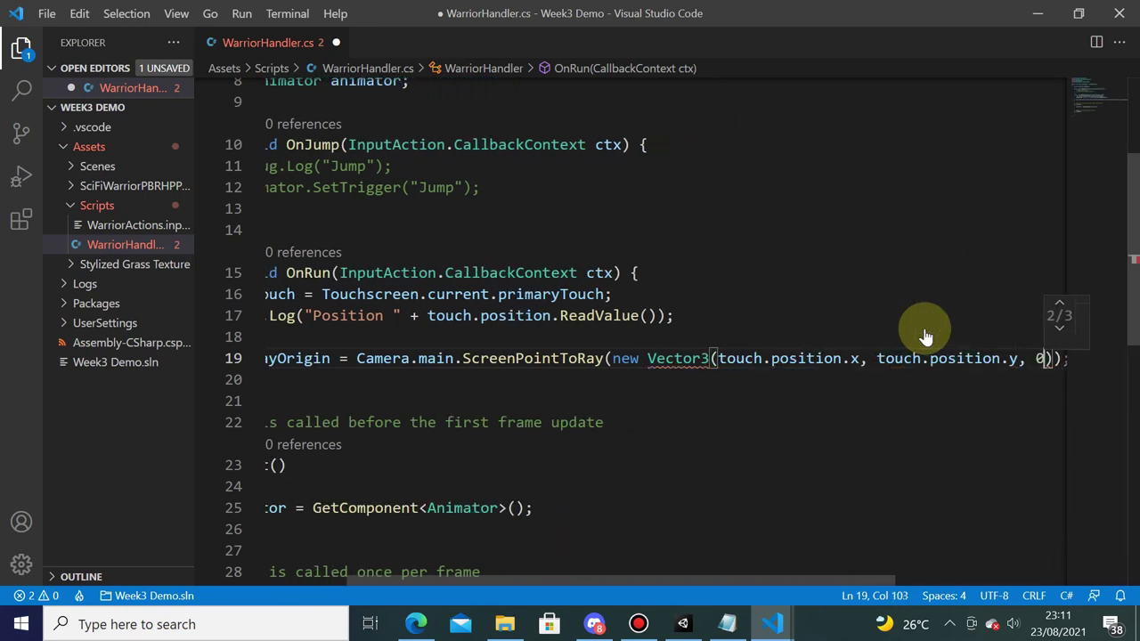
text(.0f)
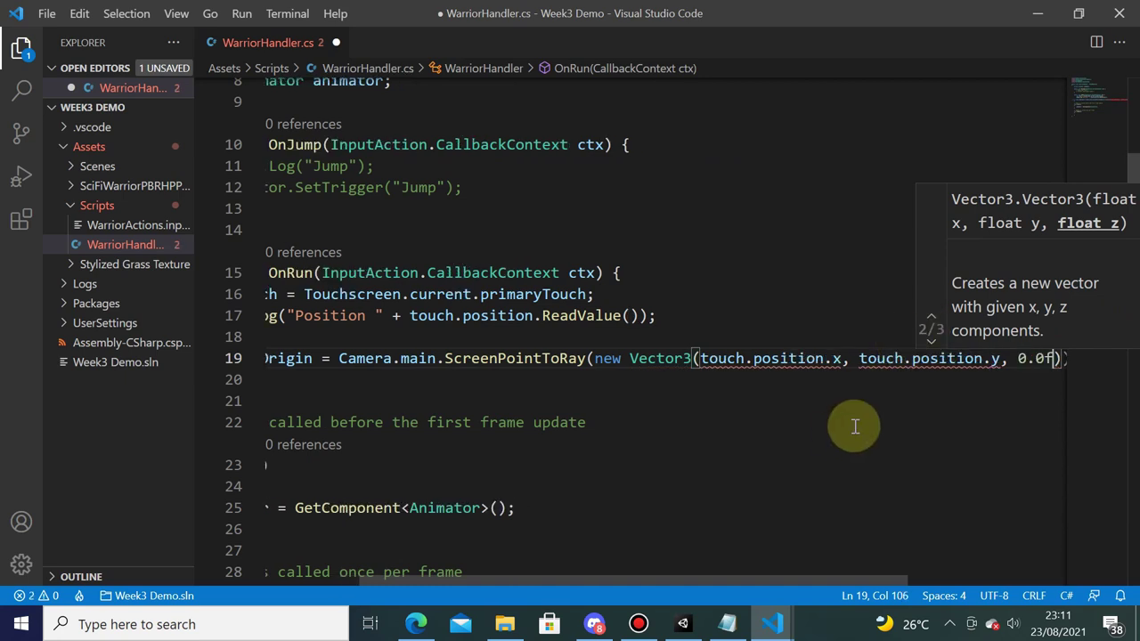
Put the Vector3 argument and the closing ); on their own lines
click(691, 381)
click(717, 359)
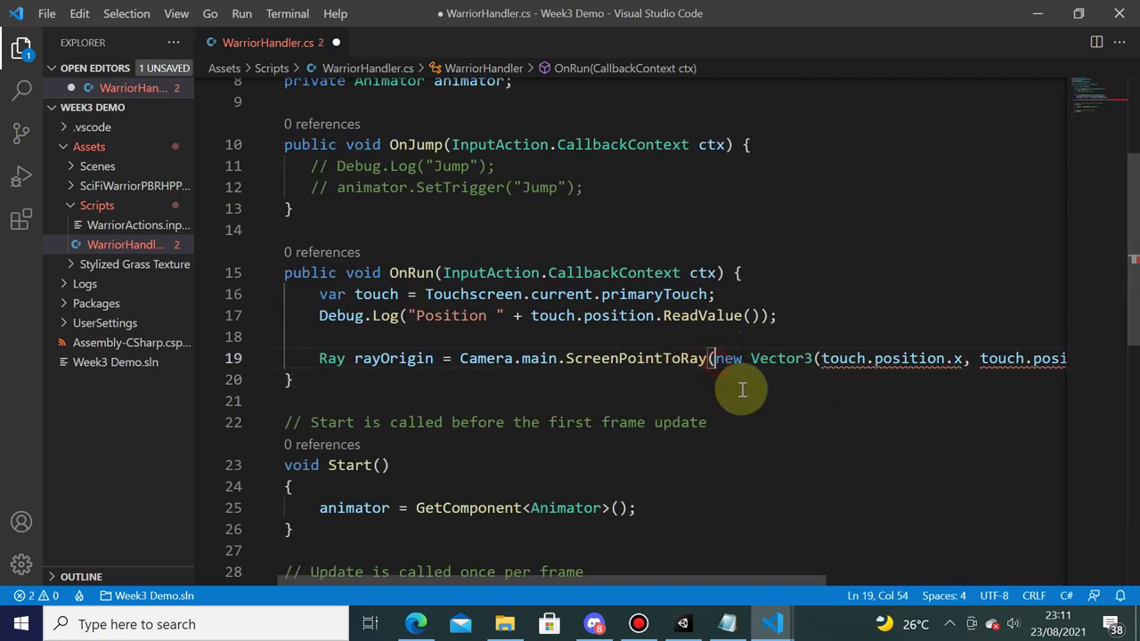
key(Return)
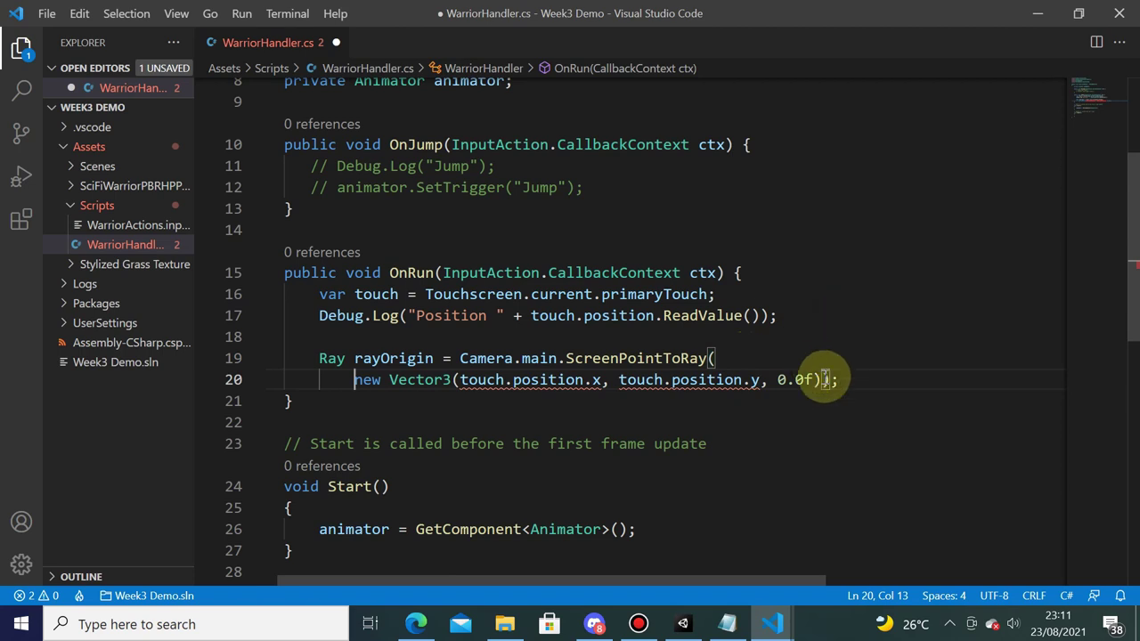
click(821, 381)
key(Return)
key(BackSpace)
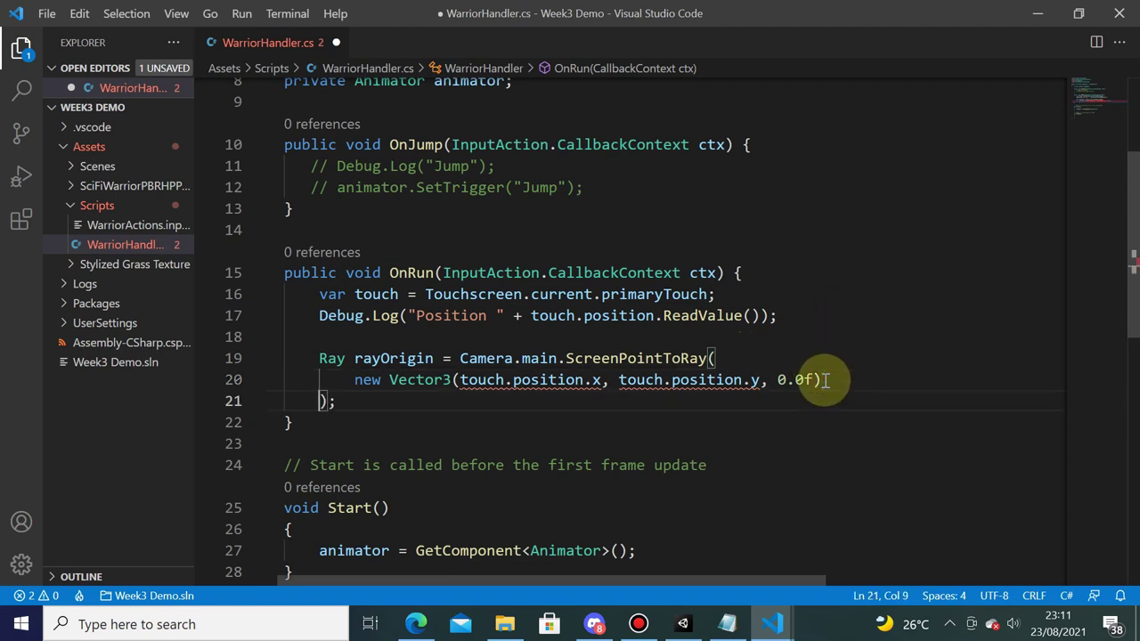
click(612, 443)
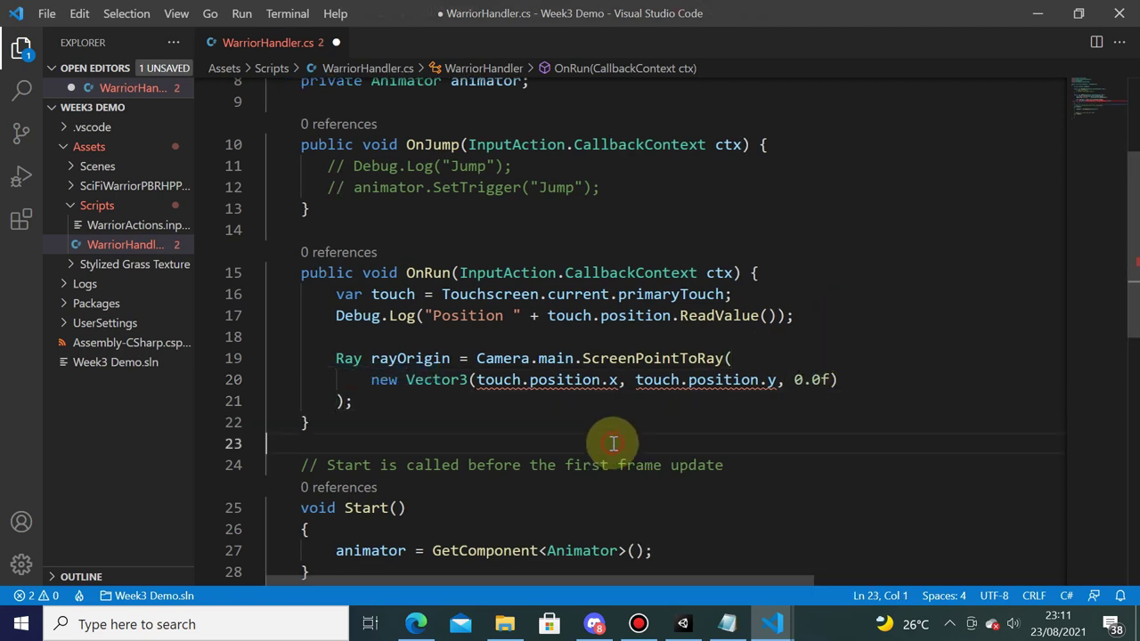
Append .ReadValue() to both touch.position.x and touch.position.y
click(614, 380)
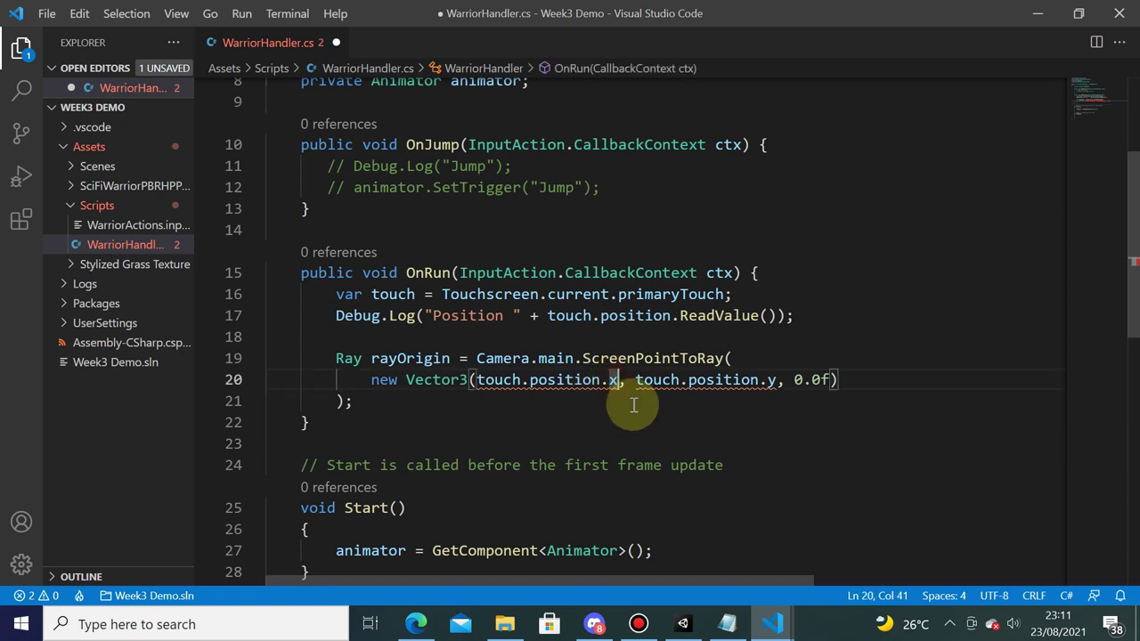
text(.ReadVa)
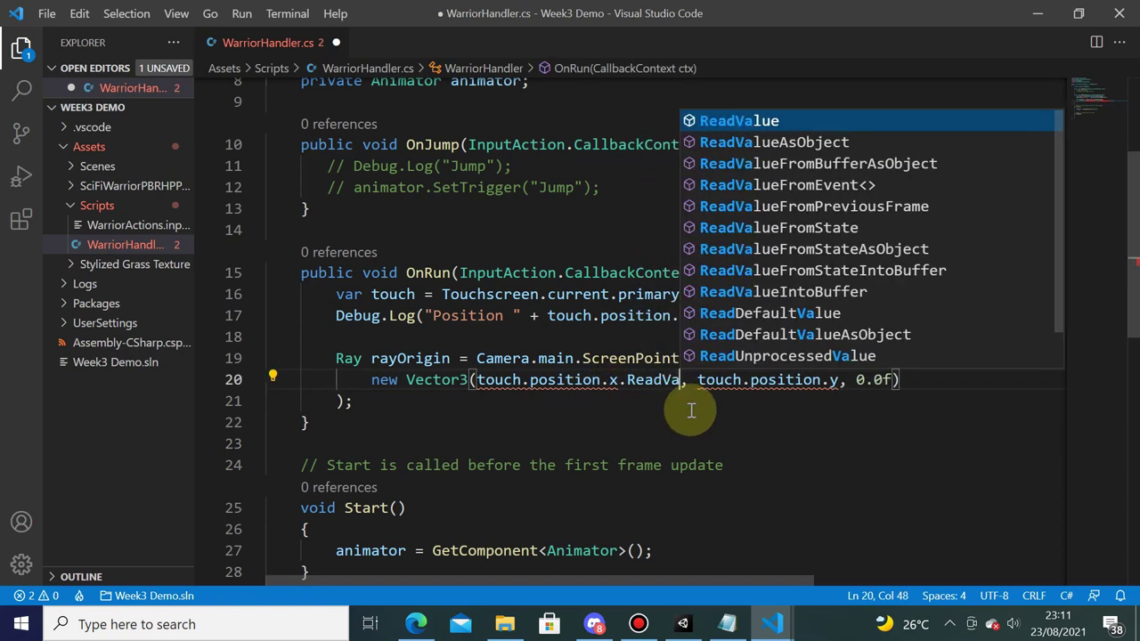
key(Tab)
text(())
key(Down)
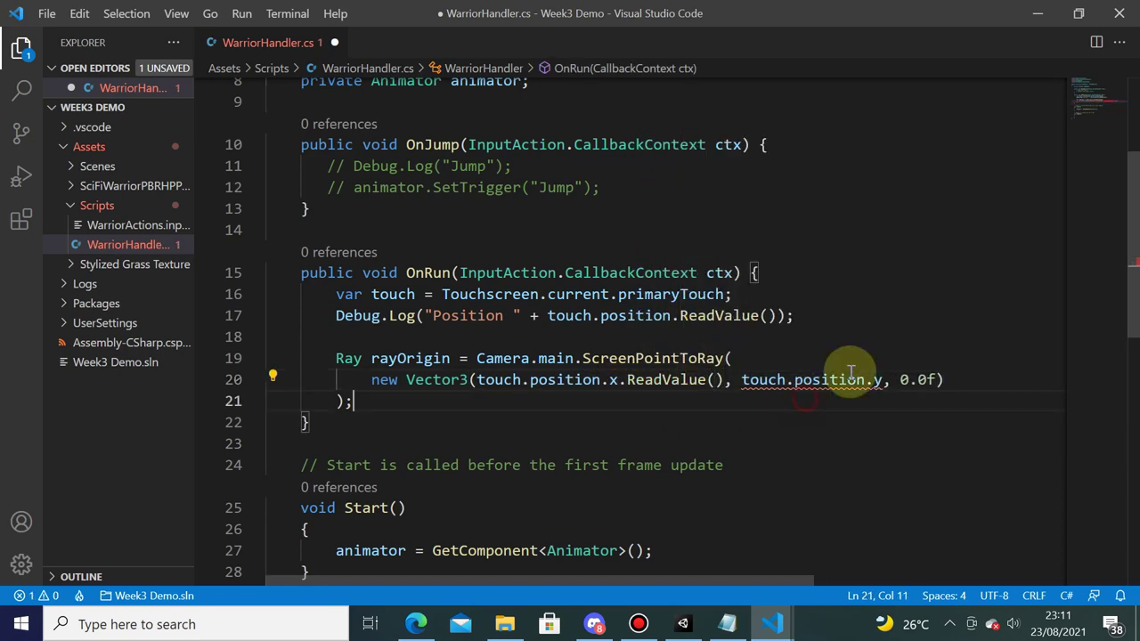
click(879, 383)
text(.Rea)
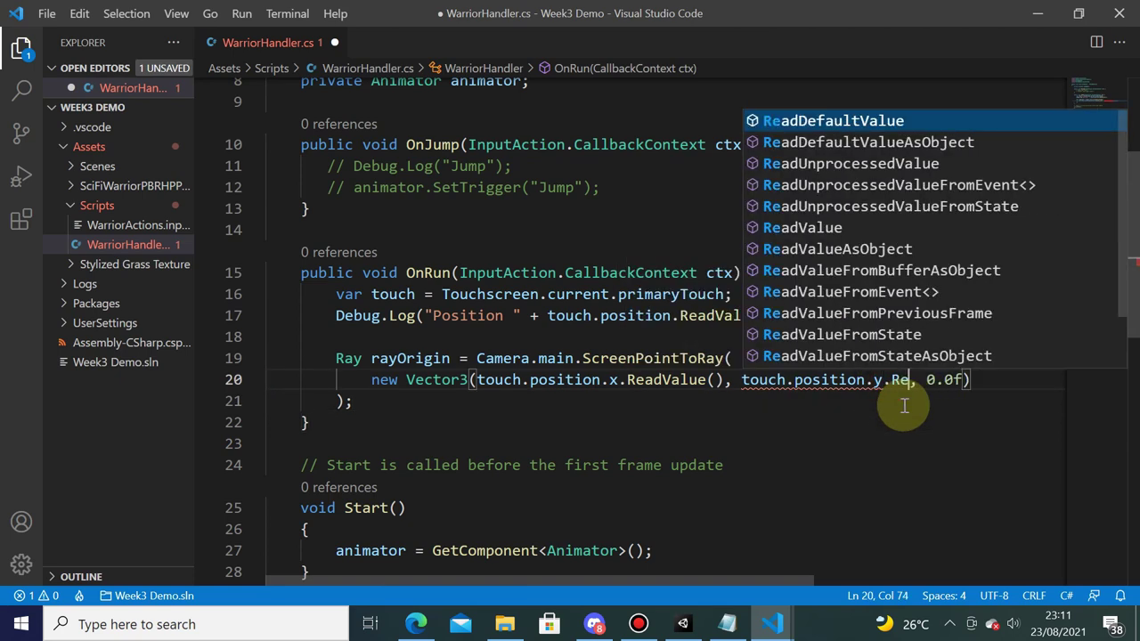
text(dV)
key(Tab)
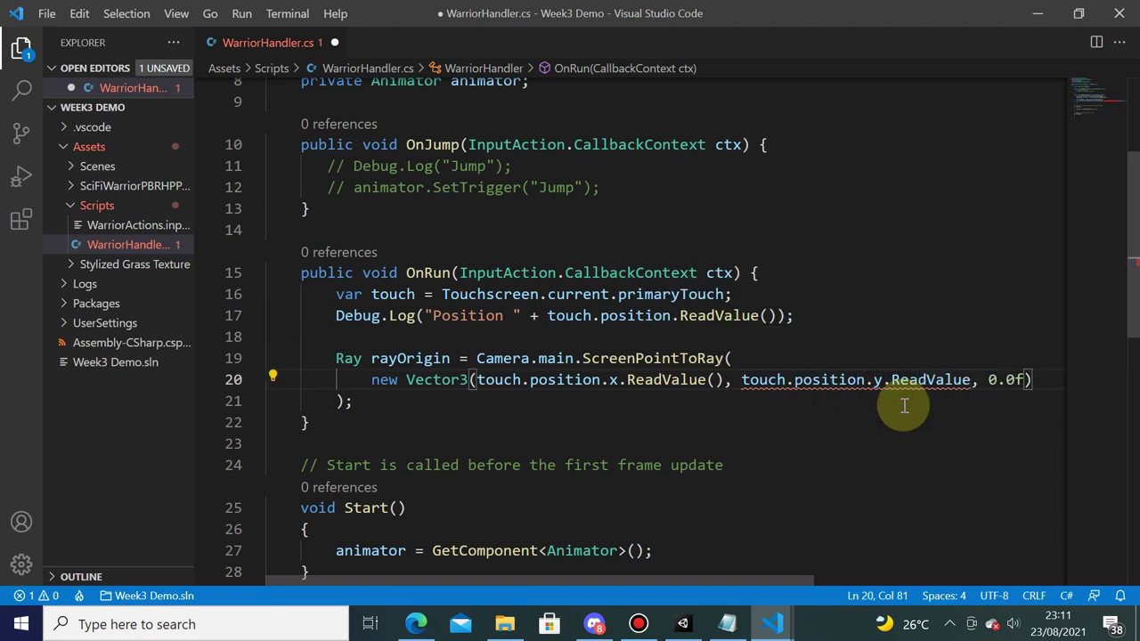
text(())
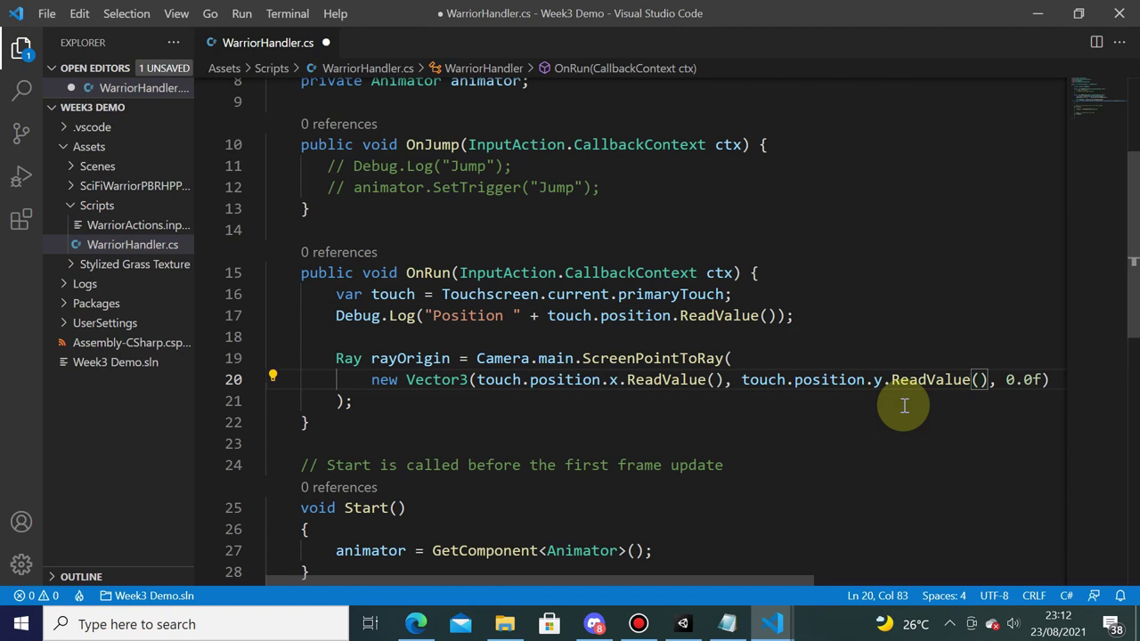
Type a Raycast hitInfo; declaration on a new line below the ray statement
click(824, 408)
scroll(819, 414, down, 3)
scroll(659, 471, up, 2)
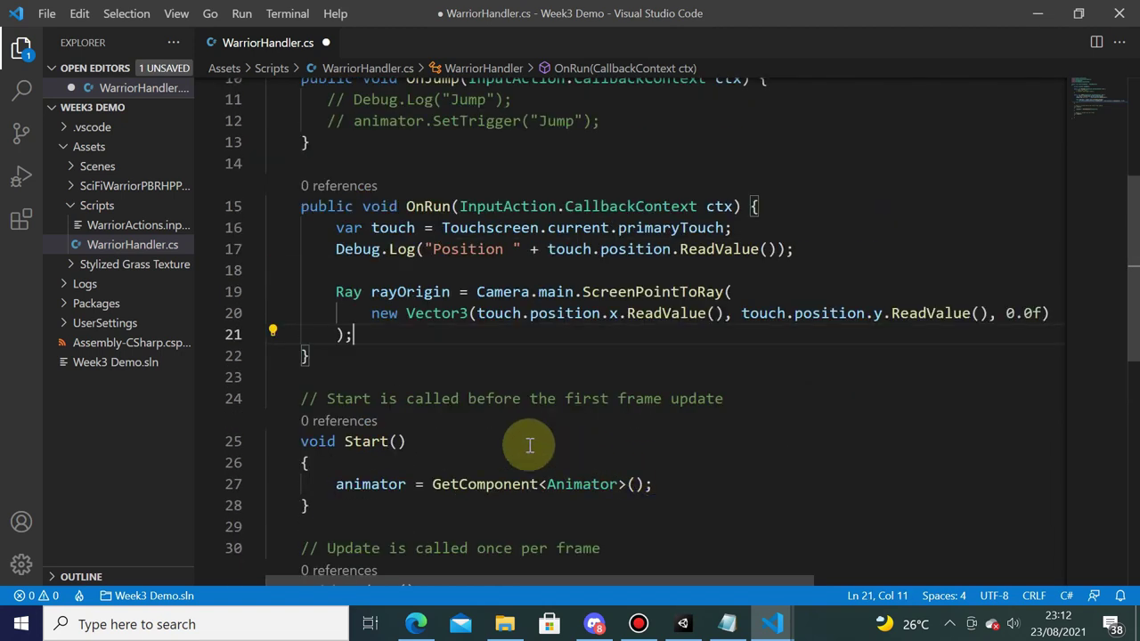
click(429, 337)
key(Return)
key(Return)
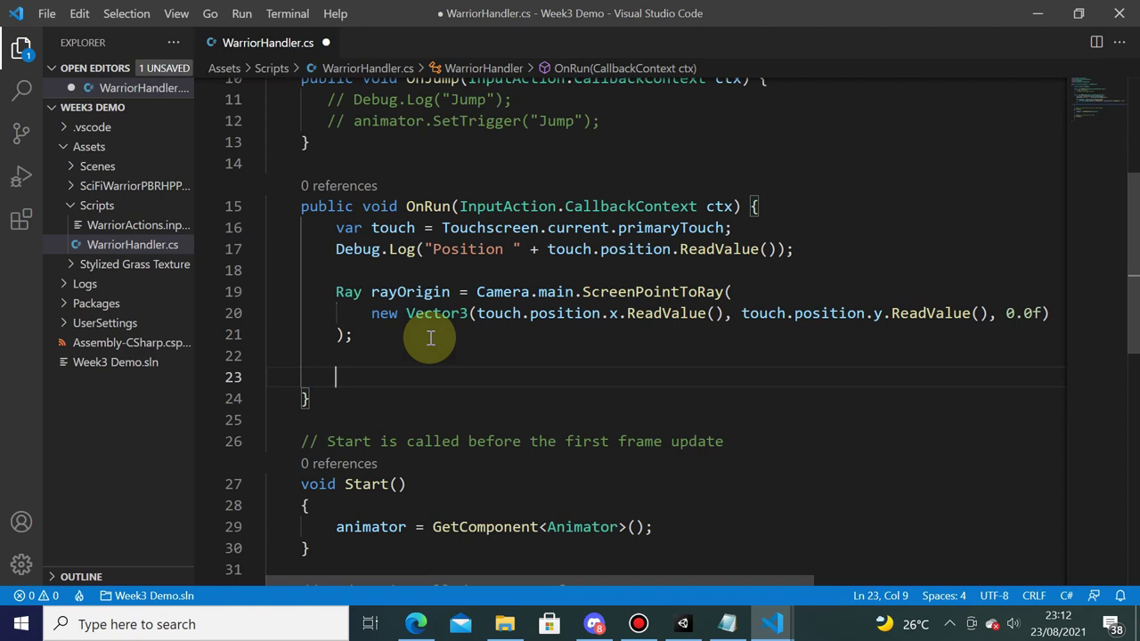
key(shift+F12)
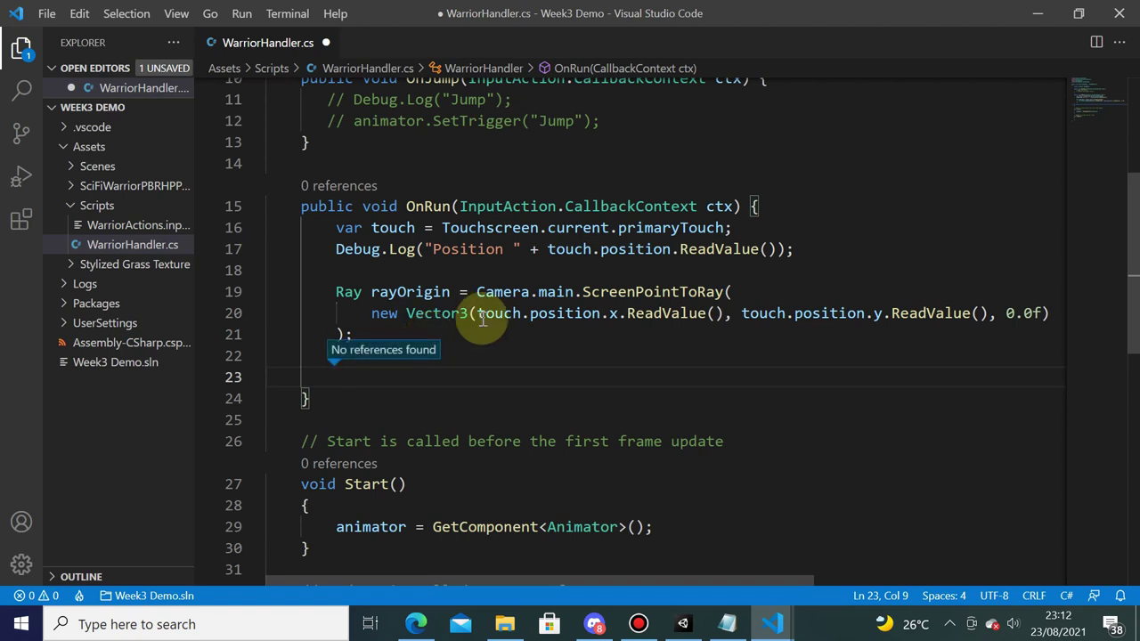
text(Raycas)
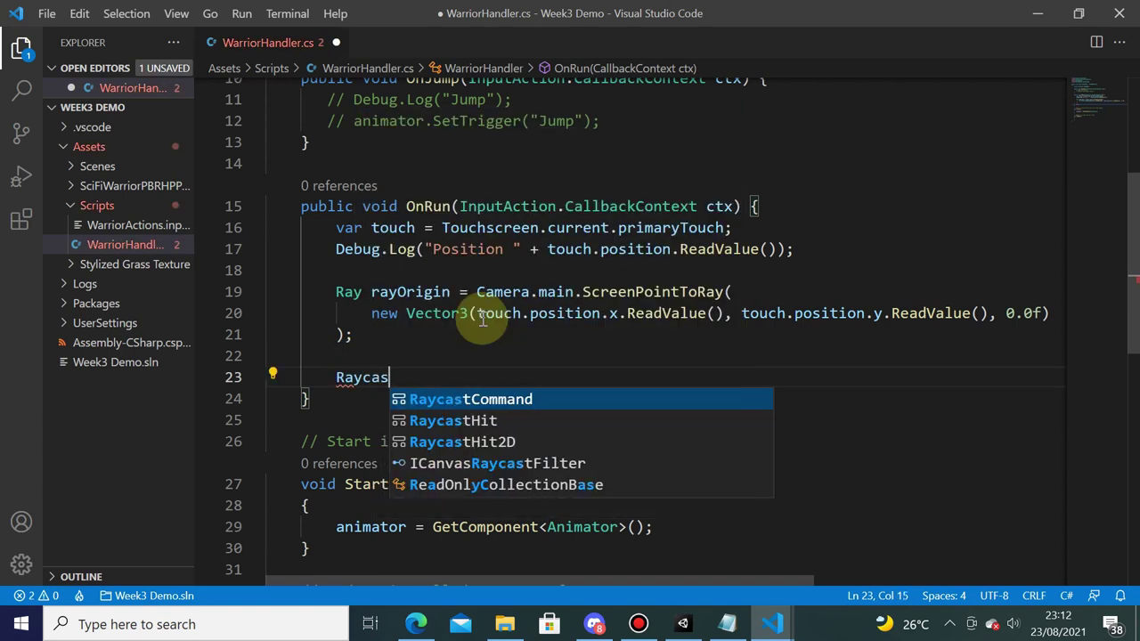
text(t)
key(space)
key(BackSpace)
key(BackSpace)
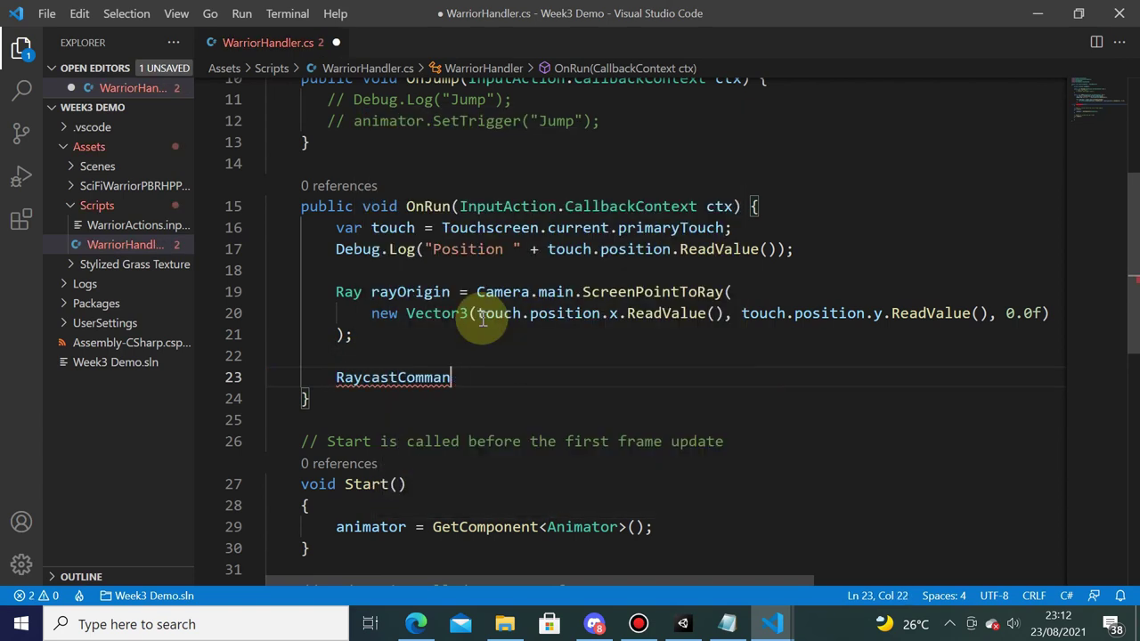
key(BackSpace)
key(BackSpace)
key(BackSpace)
key(BackSpace)
key(BackSpace)
key(BackSpace)
text(hit)
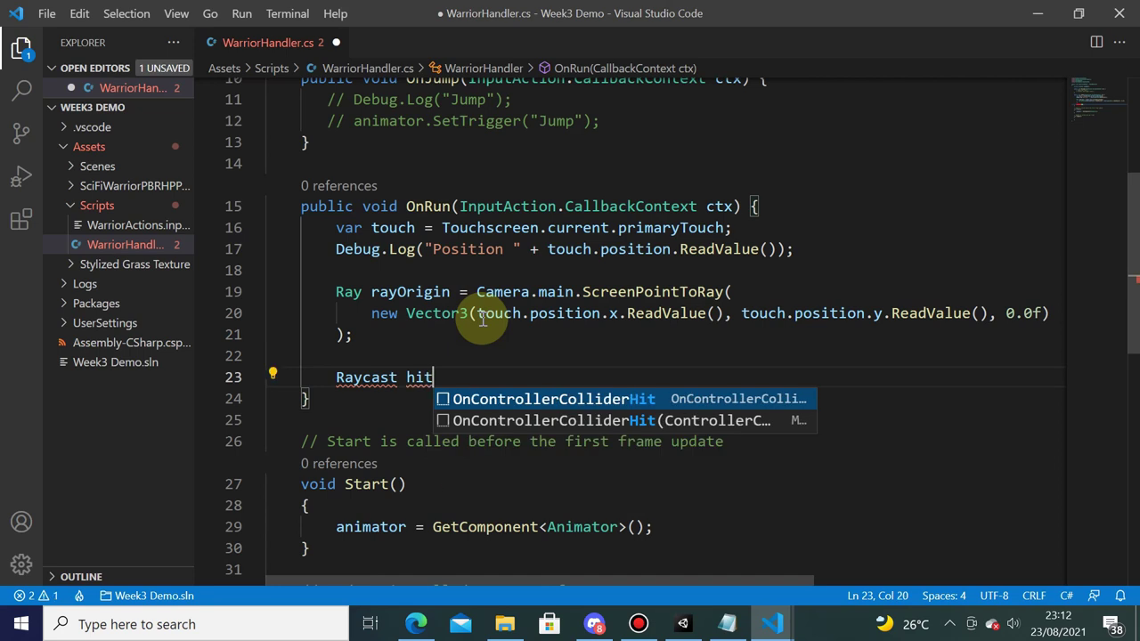
text(Info;)
key(Return)
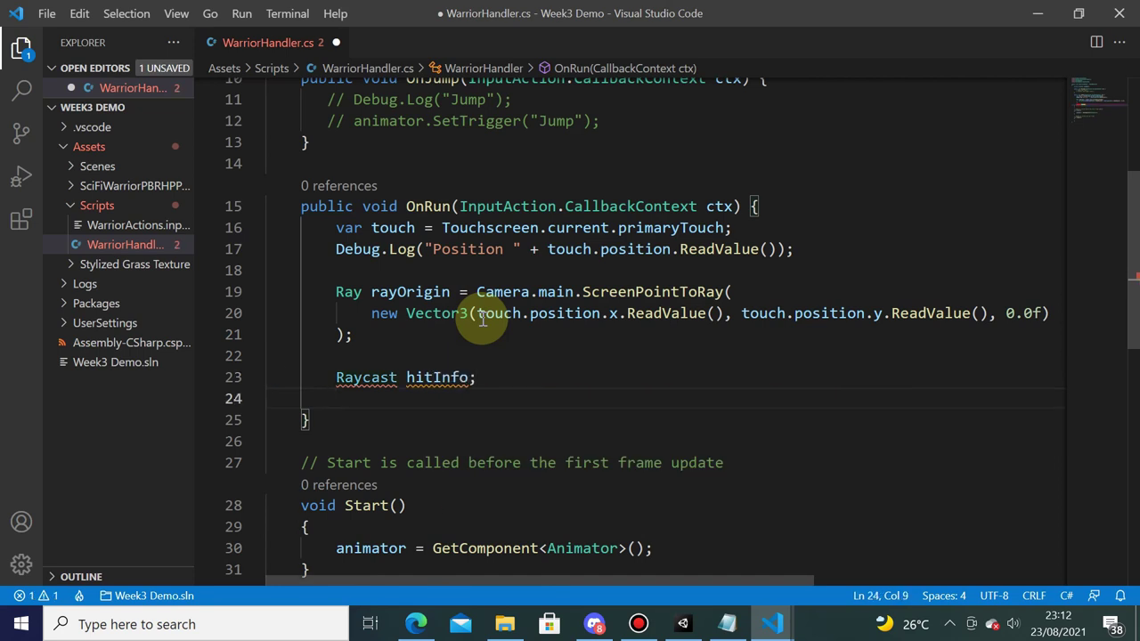
Correct the type name to RaycastHit and start a new line after the declaration
key(Up)
key(Right)
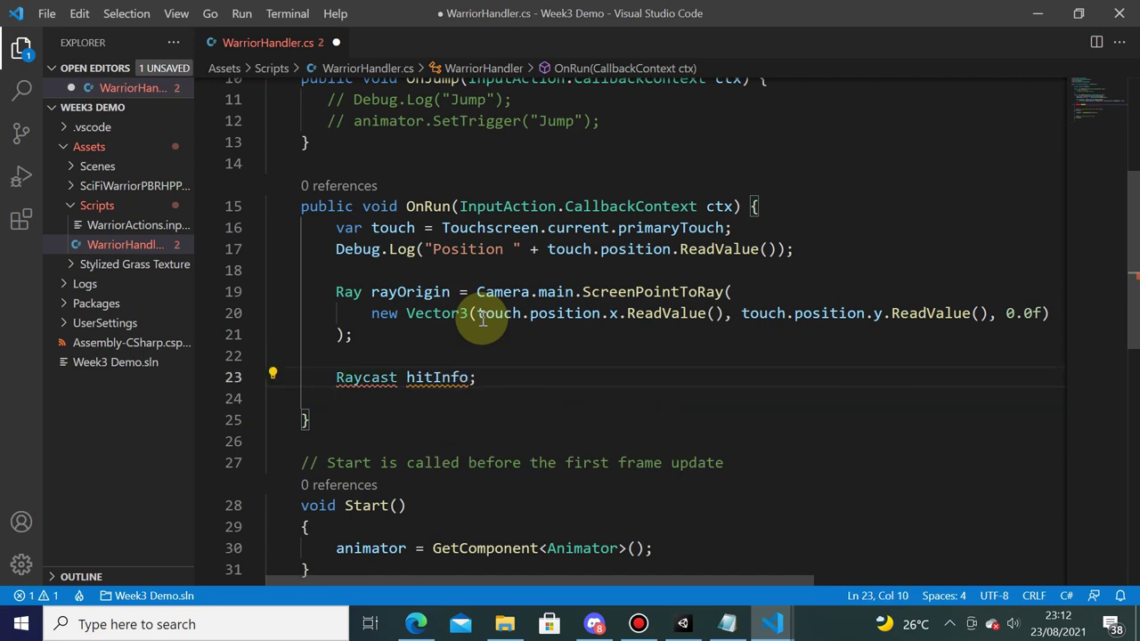
key(ctrl+period)
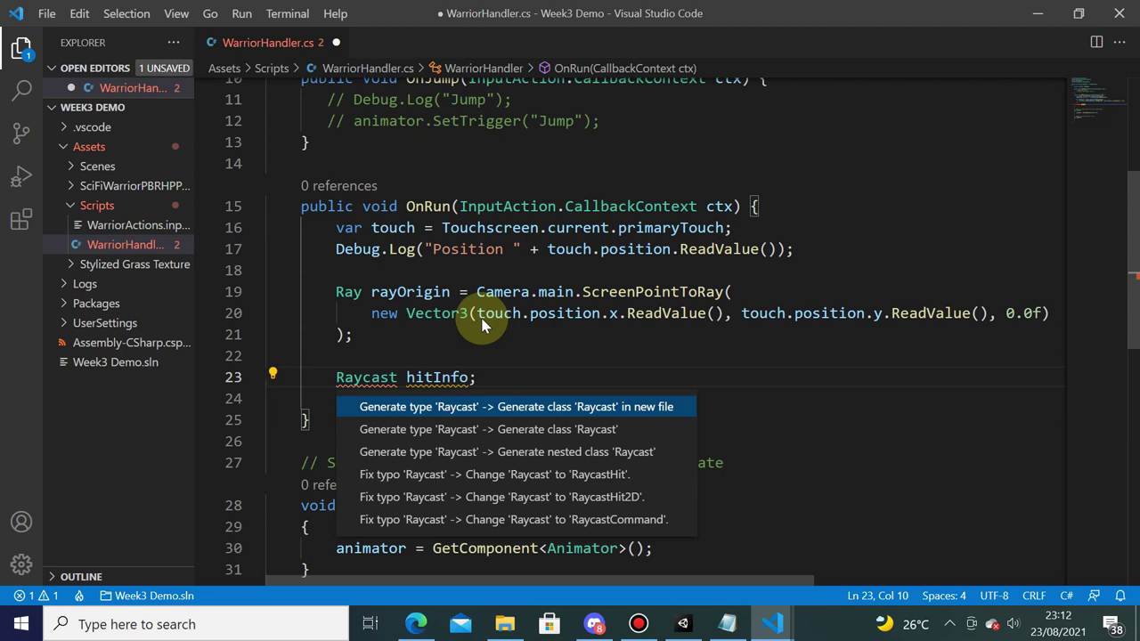
key(Escape)
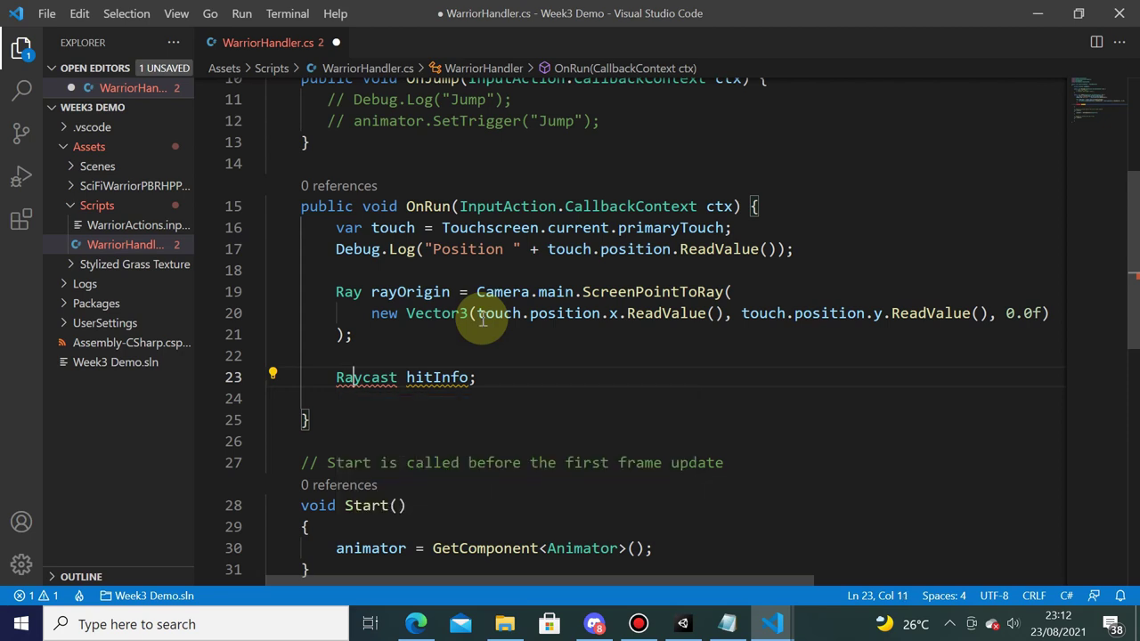
key(BackSpace)
text(C)
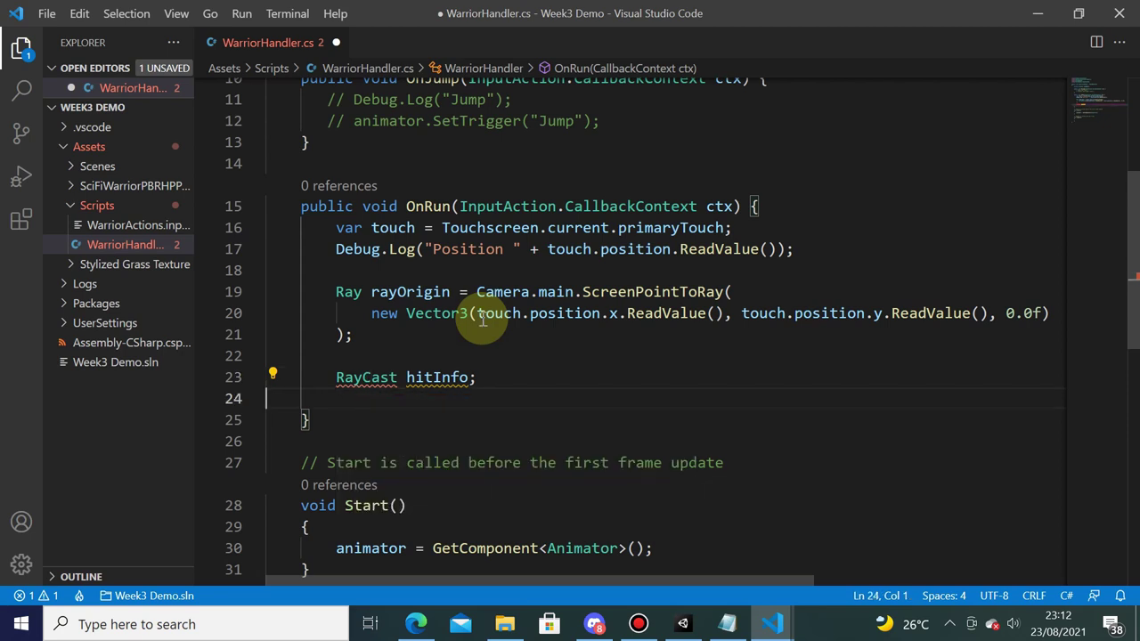
key(ctrl+period)
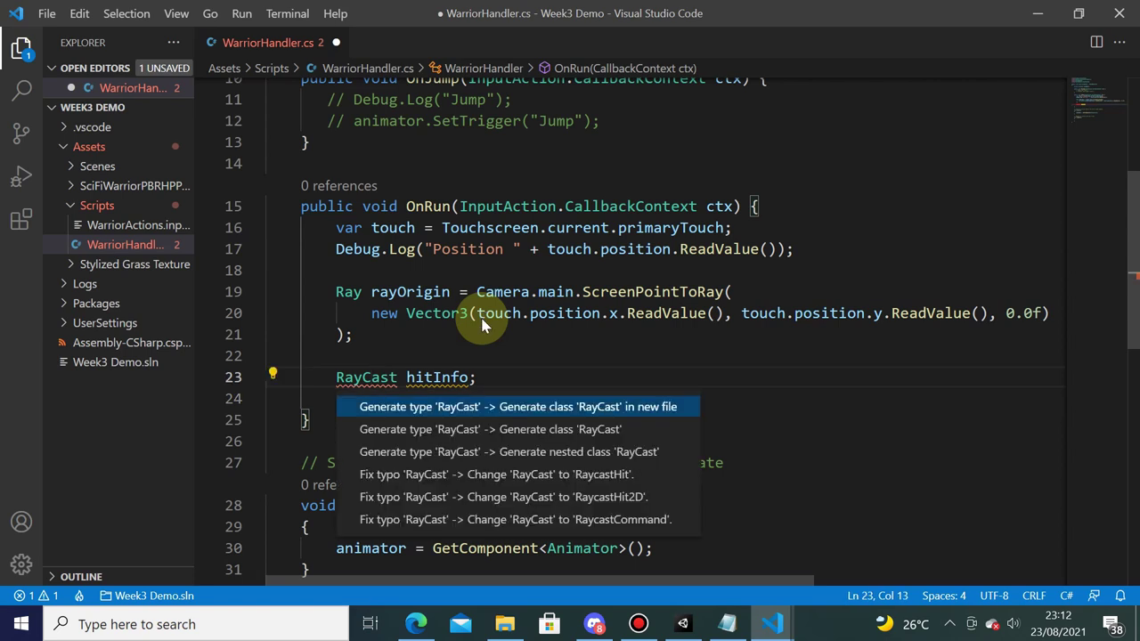
key(Escape)
key(shift+F12)
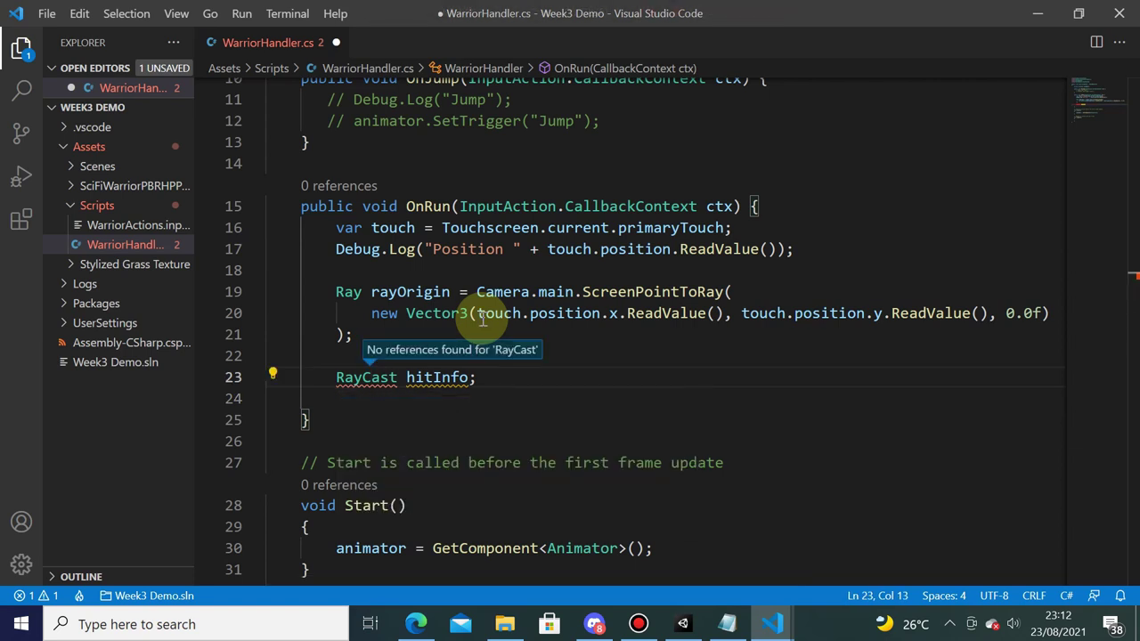
key(BackSpace)
text(c)
key(Right)
key(Right)
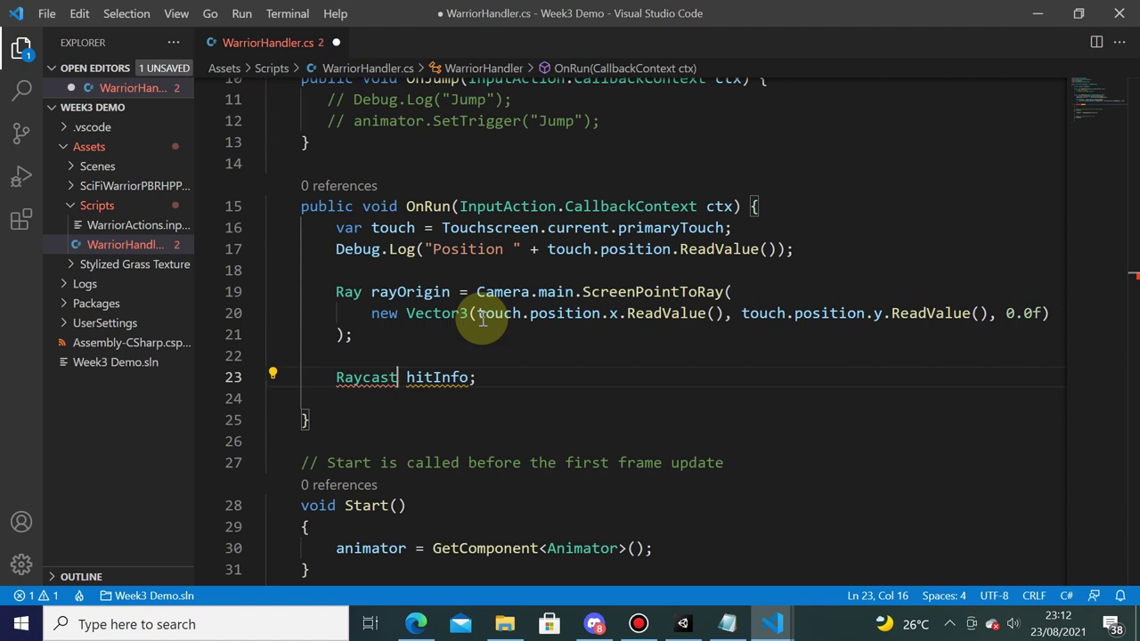
text(Hit)
key(Escape)
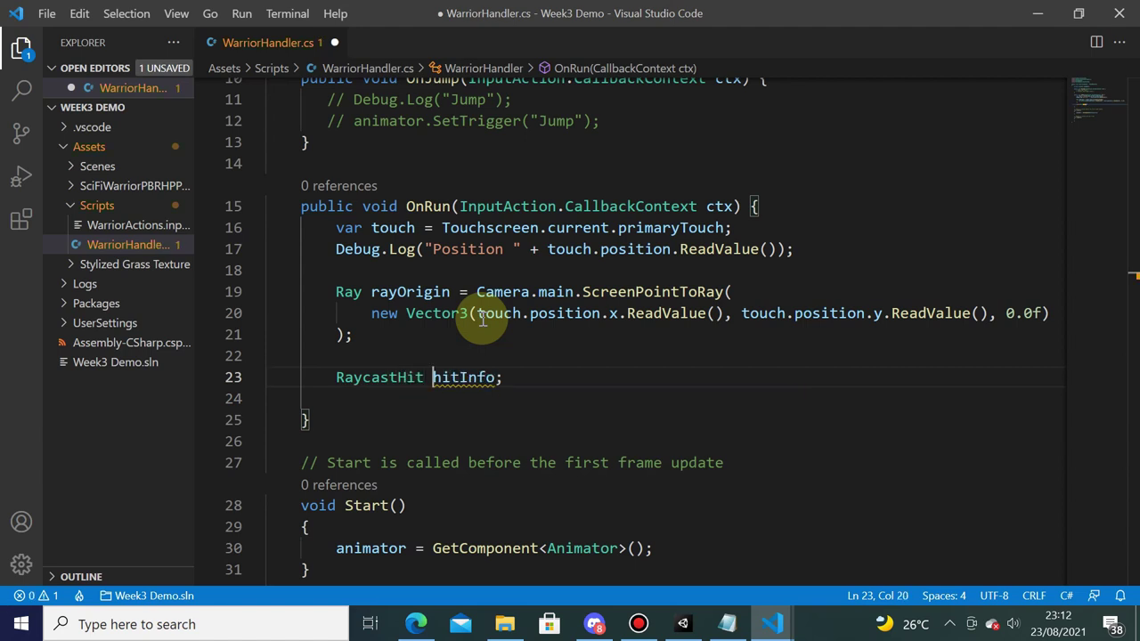
key(End)
key(Return)
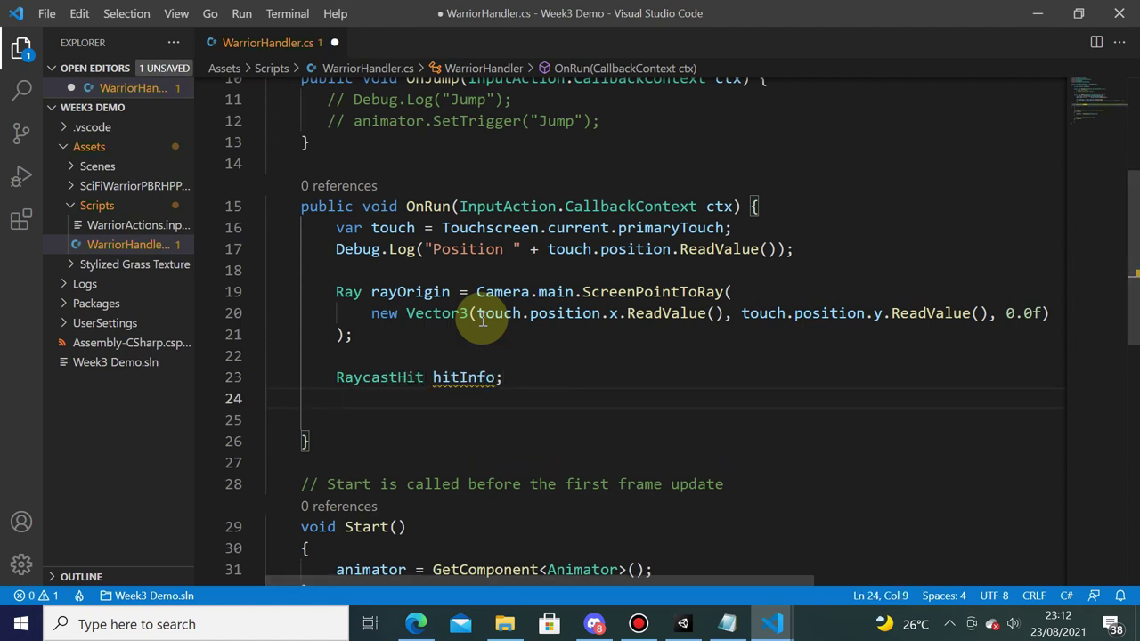
Begin an if(Physics.Raycast( statement with an opening brace below the hitInfo declaration
key(Return)
text(if()
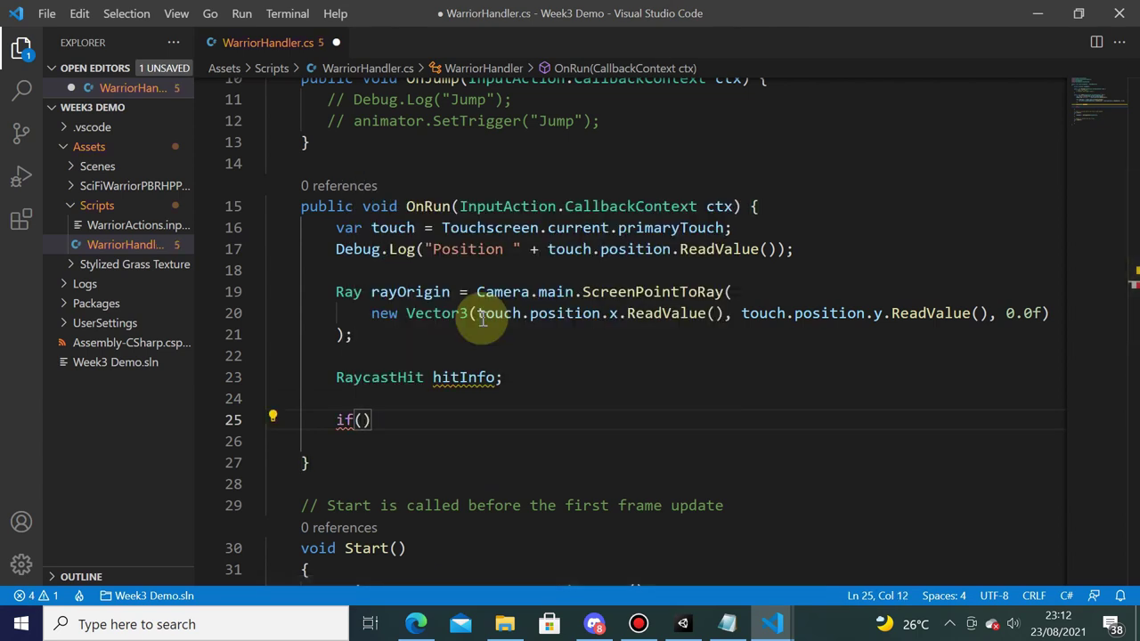
text(Ph)
key(Down)
key(Down)
key(Tab)
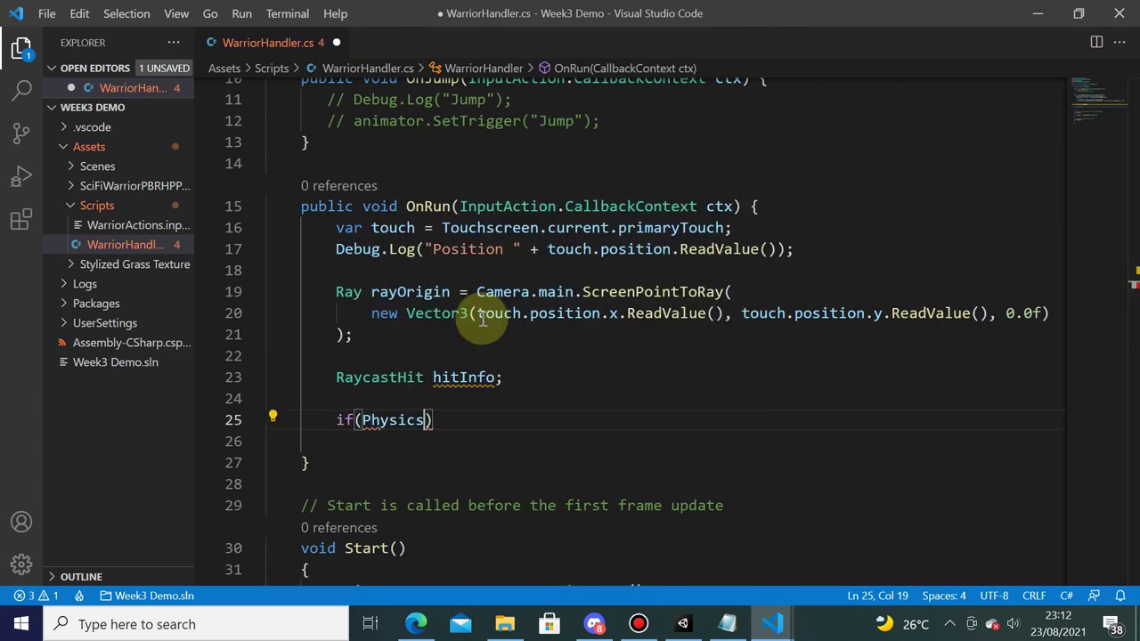
text(.Ray)
key(Tab)
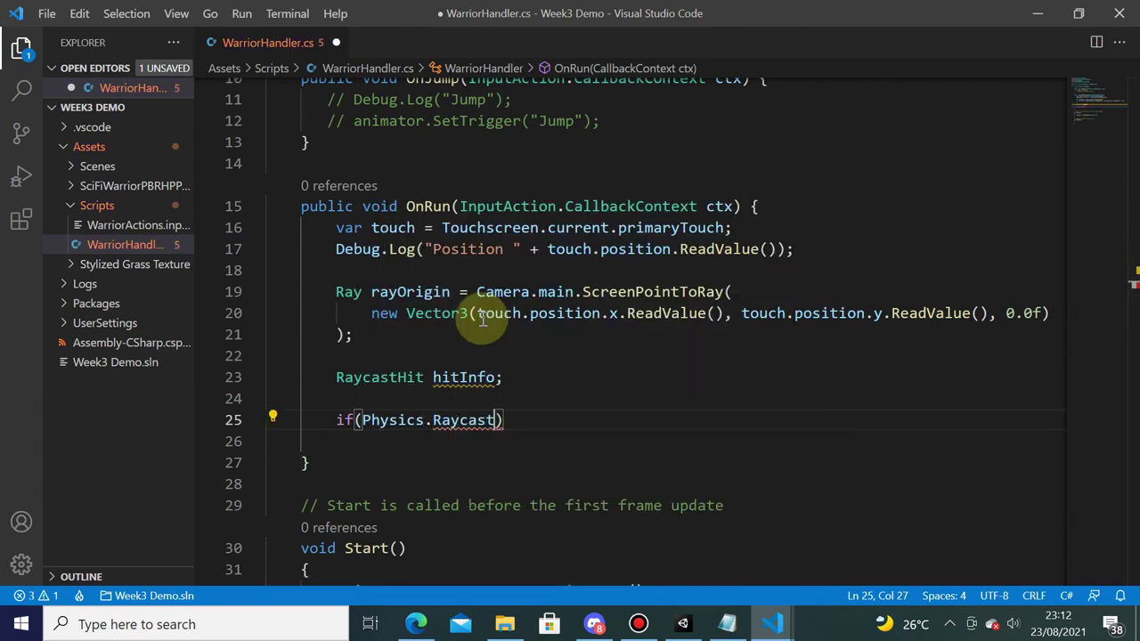
text(()
key(ctrl+End)
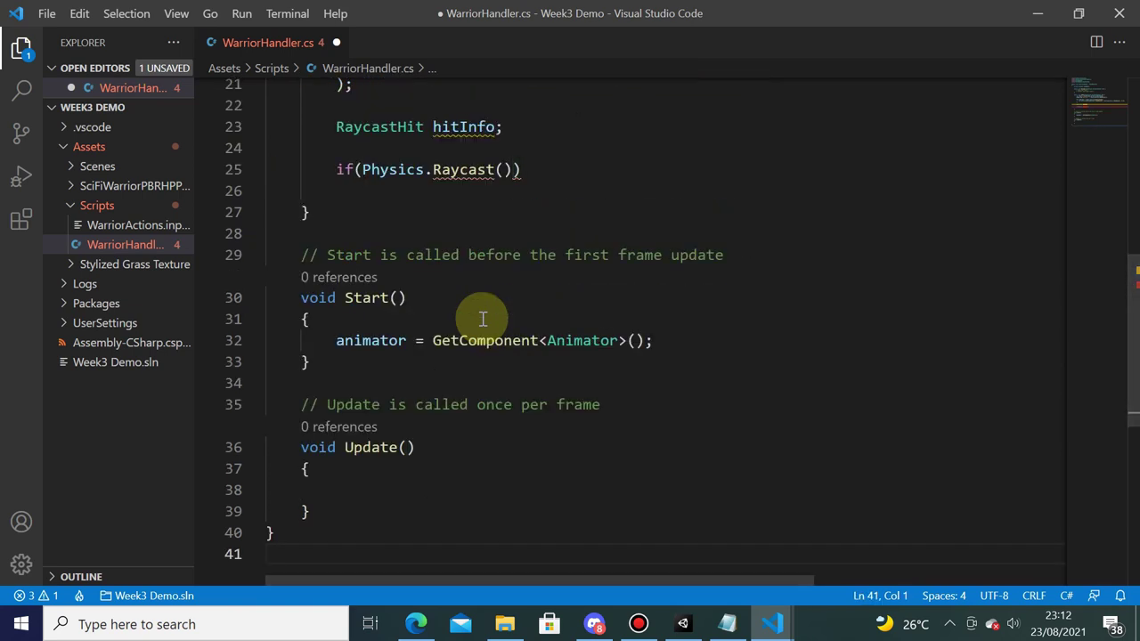
key(alt+Left)
scroll(541, 256, up, 3)
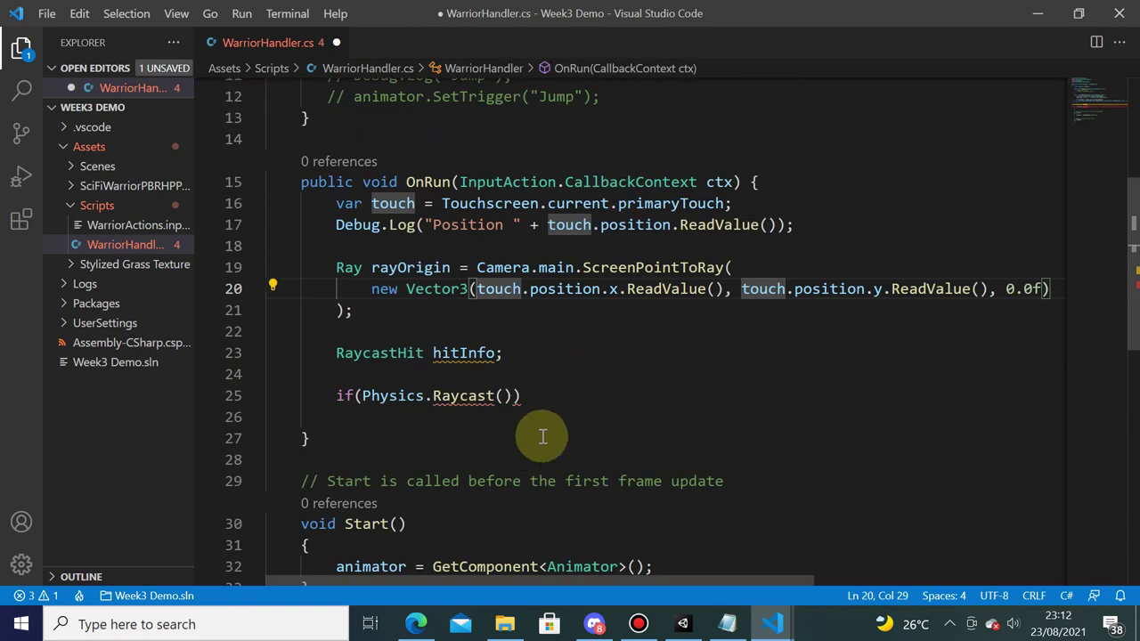
click(554, 395)
text({)
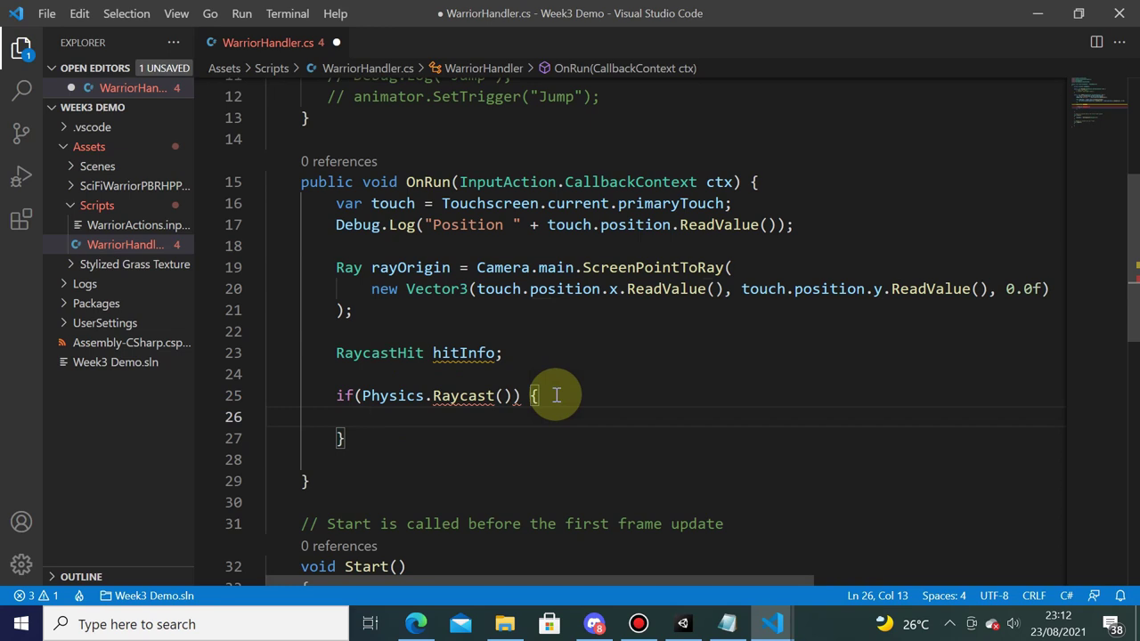
key(shift+F12)
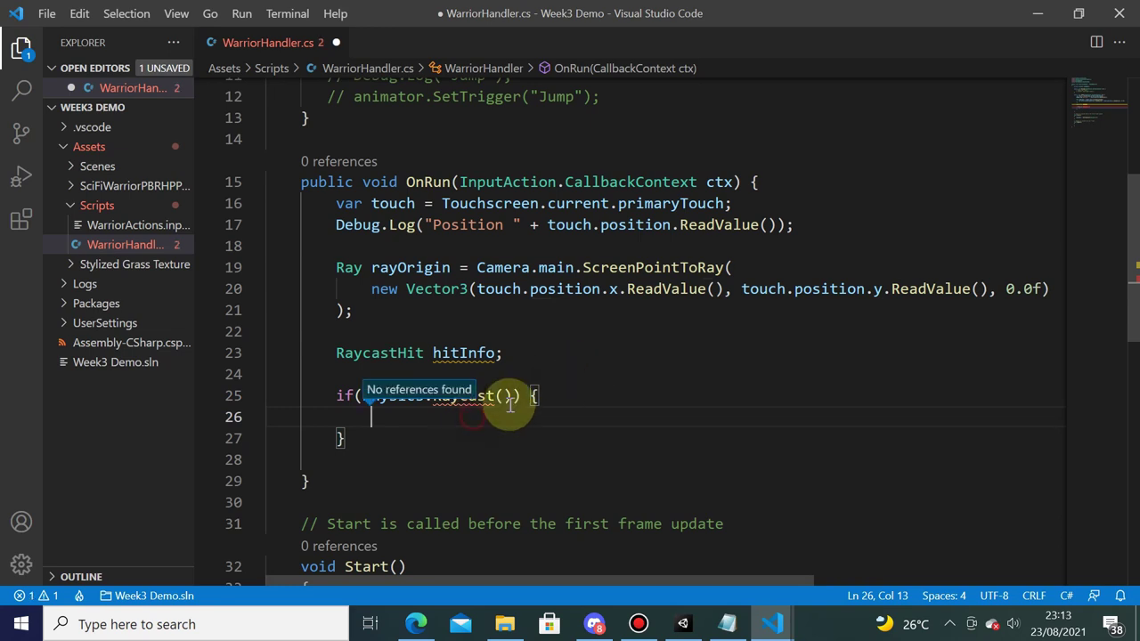
Pass rayOrigin and out hitInfo to Physics.Raycast, indent the empty block, and save
click(503, 396)
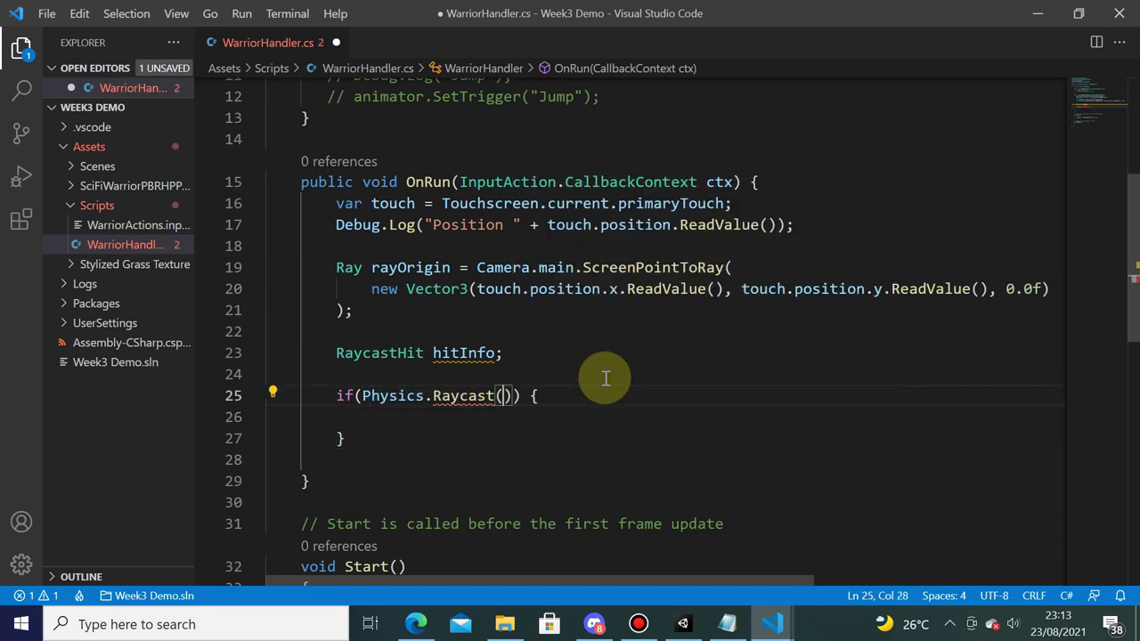
text(rayO)
key(Tab)
text(, )
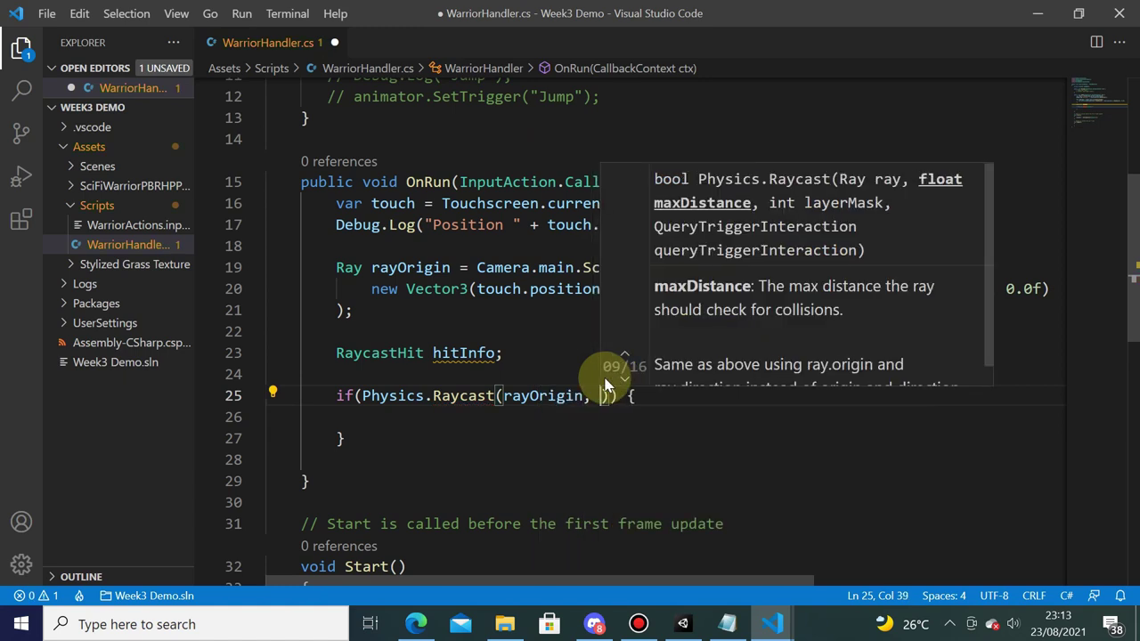
text(out hit)
key(Tab)
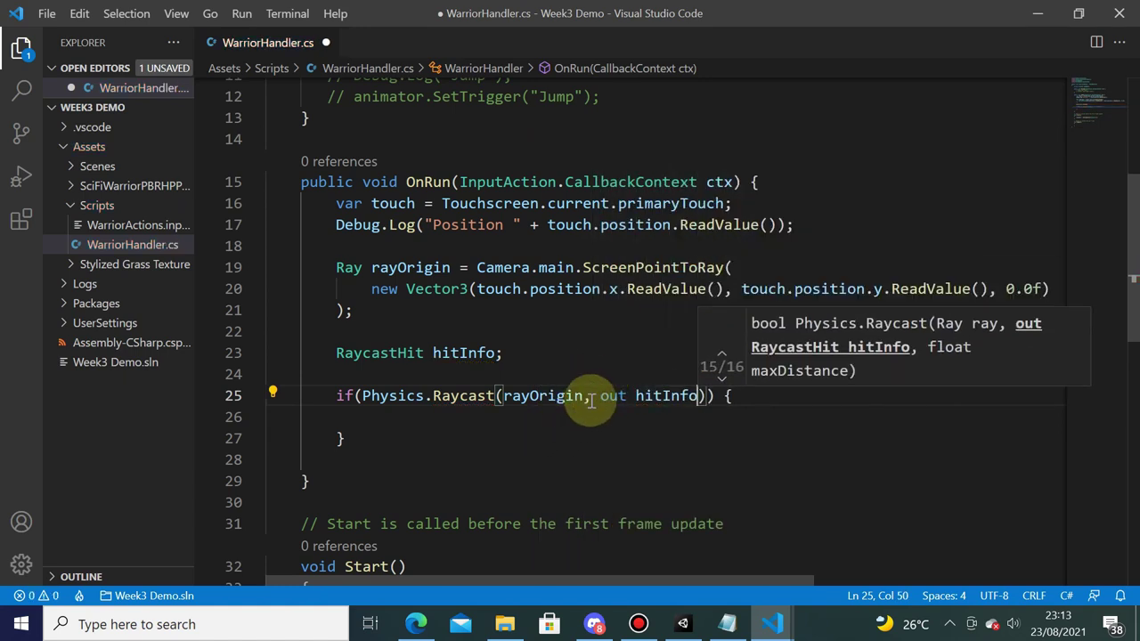
drag(609, 396, 616, 397)
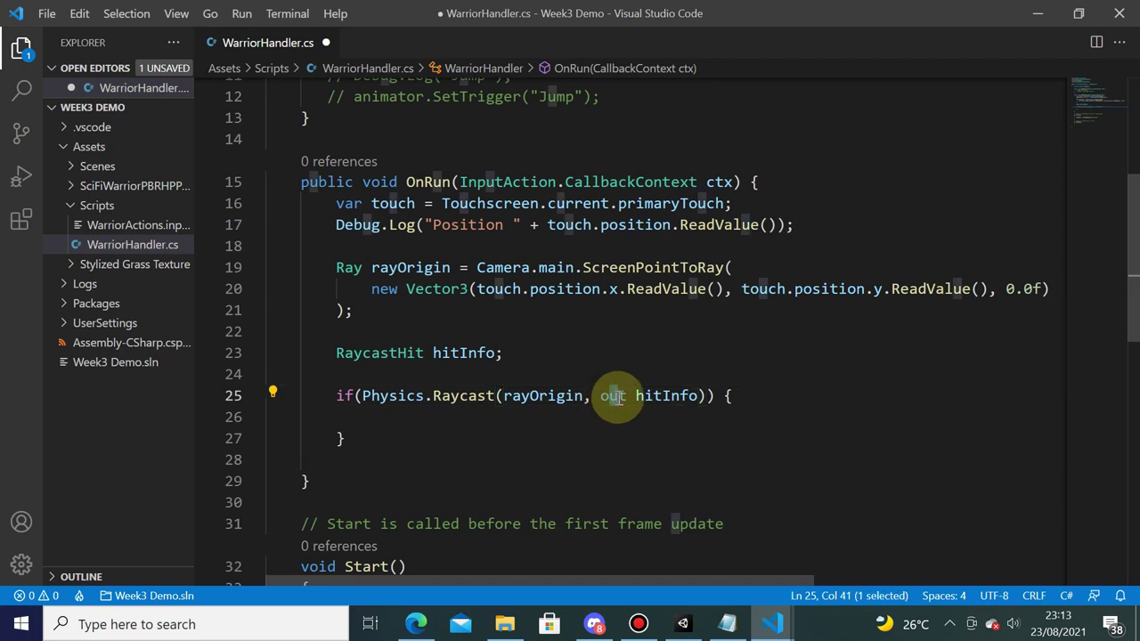
click(540, 450)
click(516, 438)
click(495, 418)
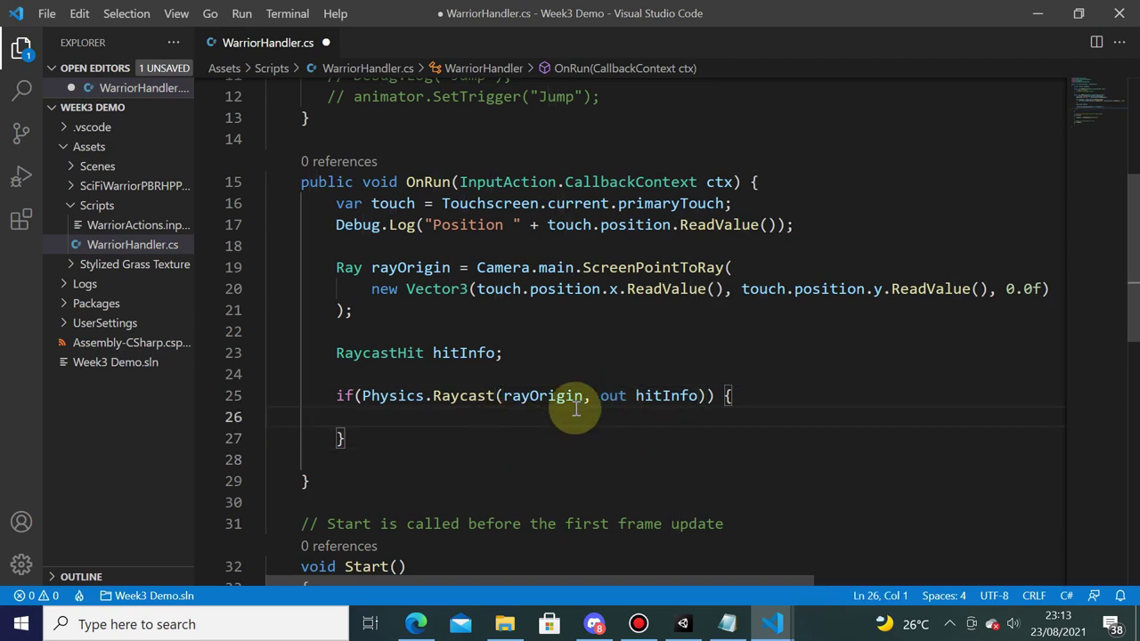
key(Tab)
key(Tab)
key(Tab)
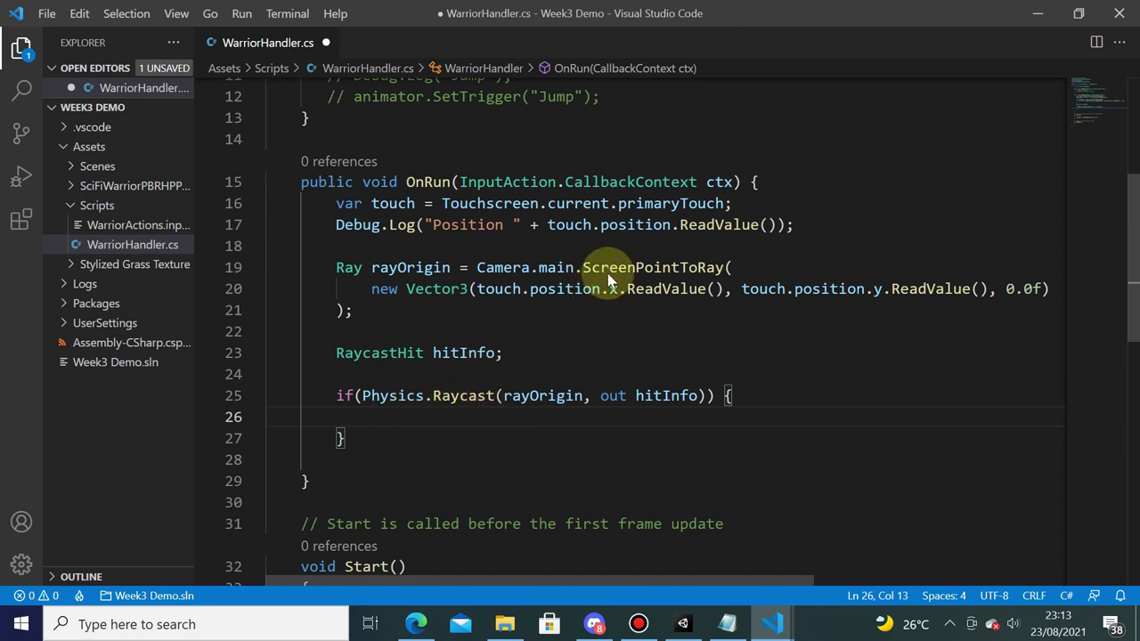
scroll(615, 276, down, 1)
key(ctrl+s)
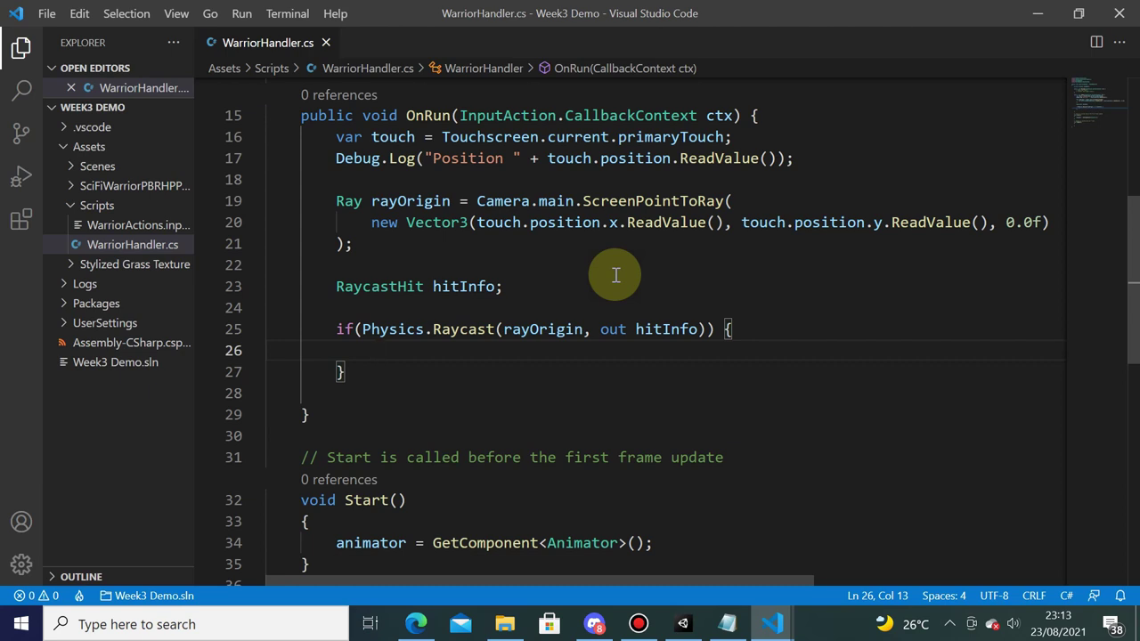
text(hitInfo.)
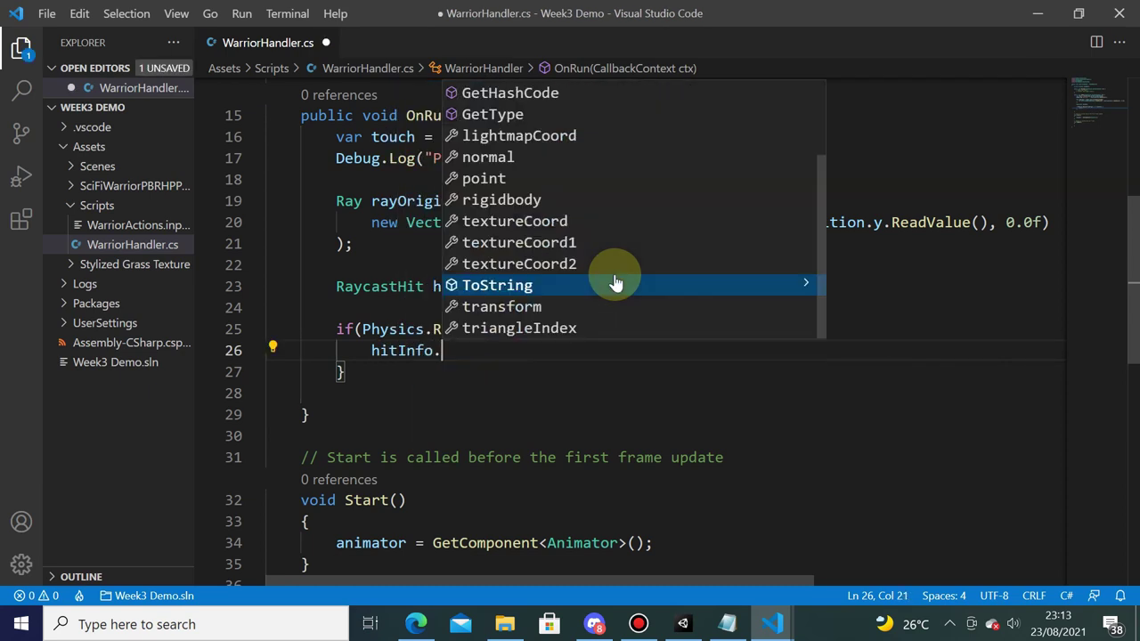
text(po)
key(Tab)
text(.x)
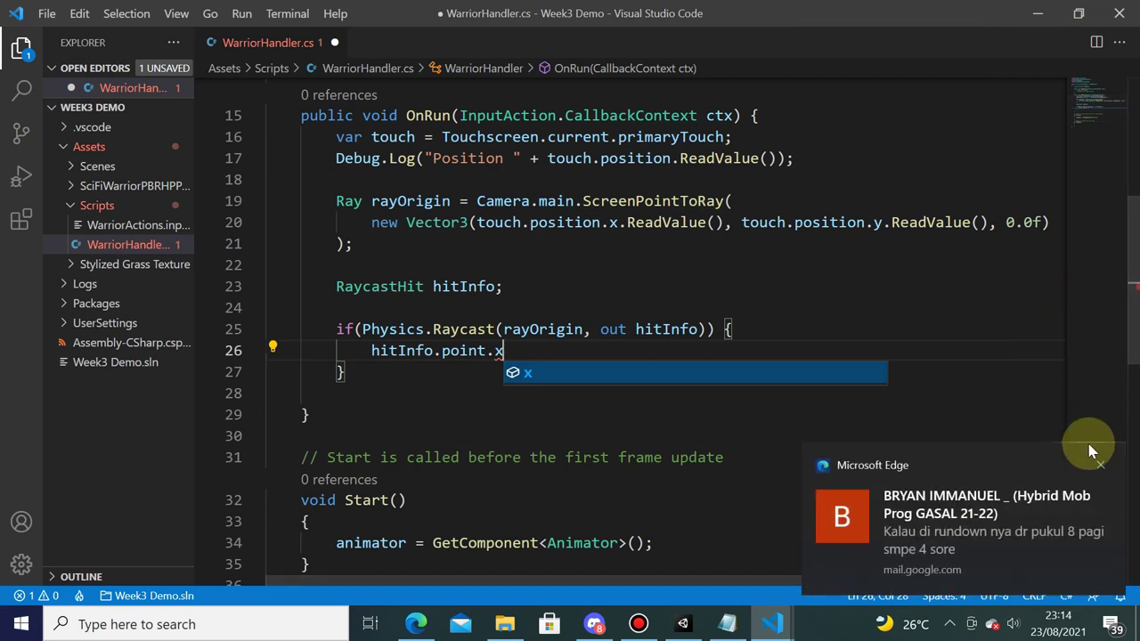
click(1100, 465)
drag(506, 351, 369, 352)
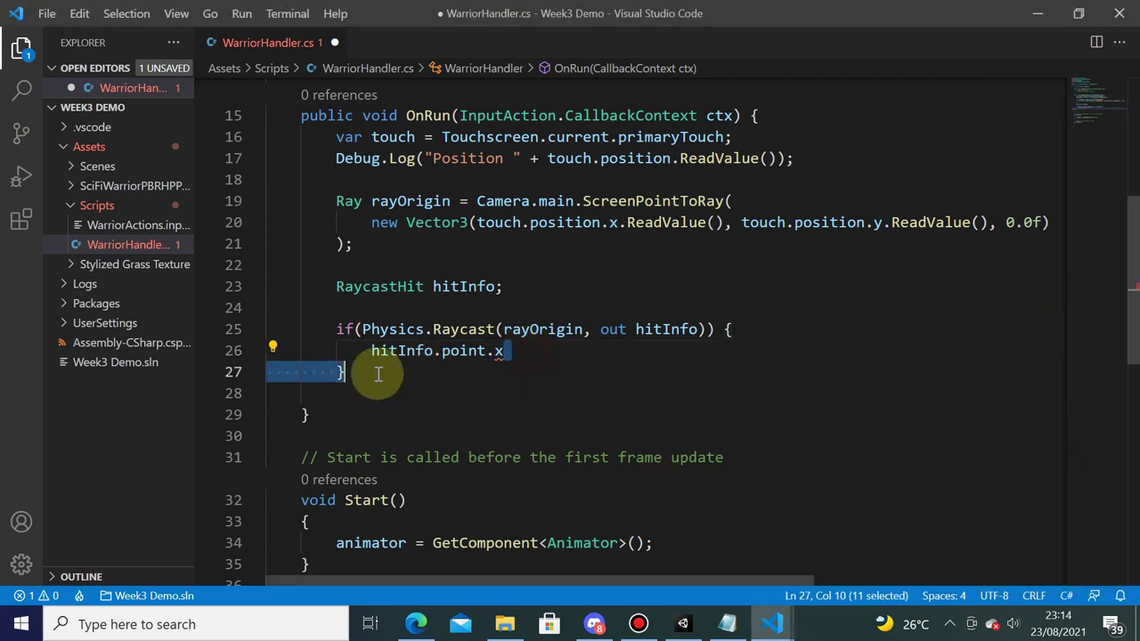
key(BackSpace)
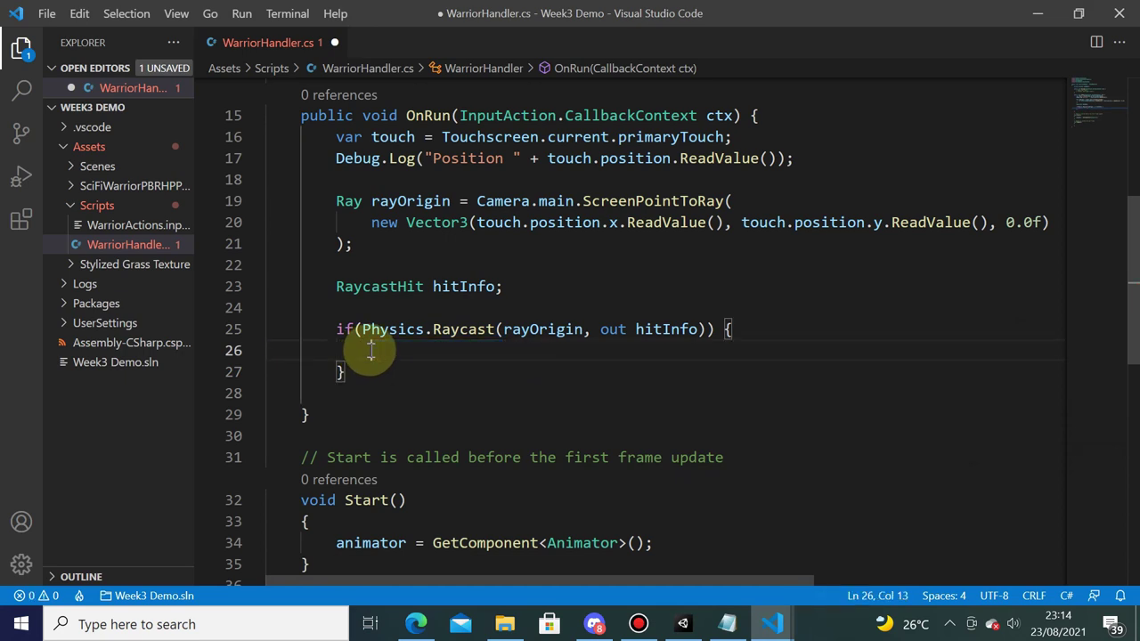
scroll(410, 318, up, 5)
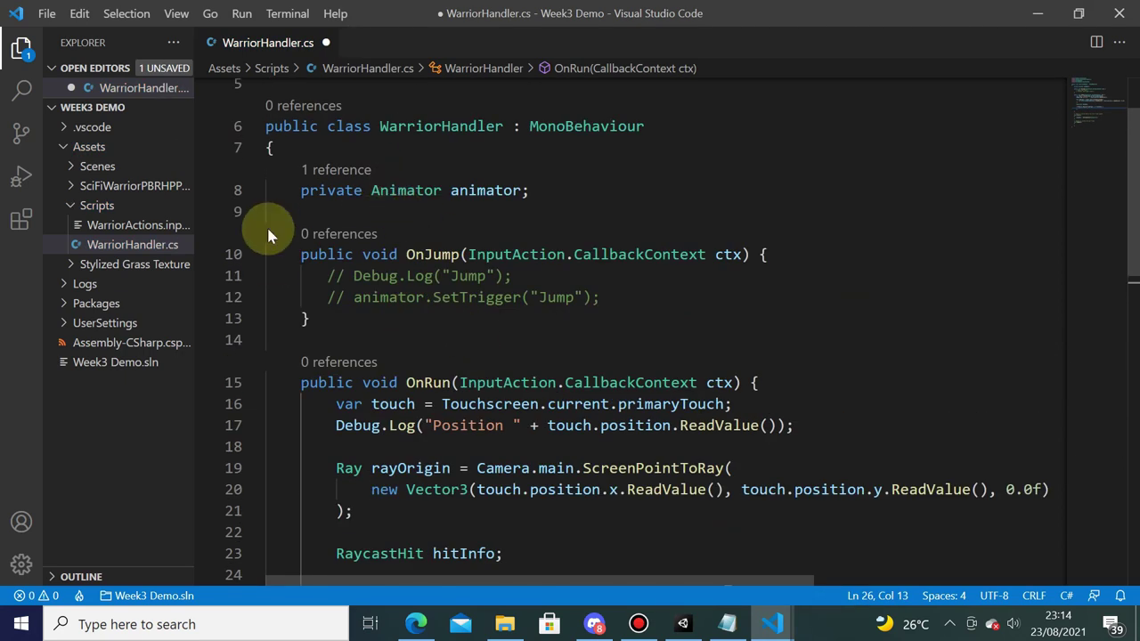
Add private Vector3 destination; on a new line below the animator field
scroll(504, 214, down, 4)
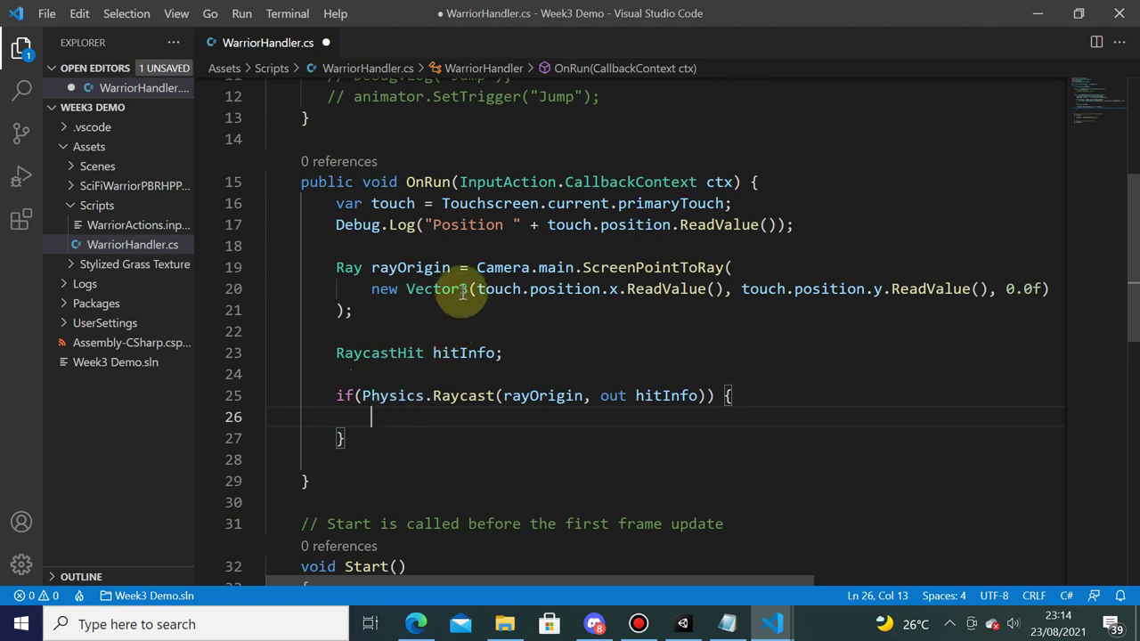
scroll(470, 283, down, 1)
scroll(470, 300, down, 3)
scroll(487, 280, down, 1)
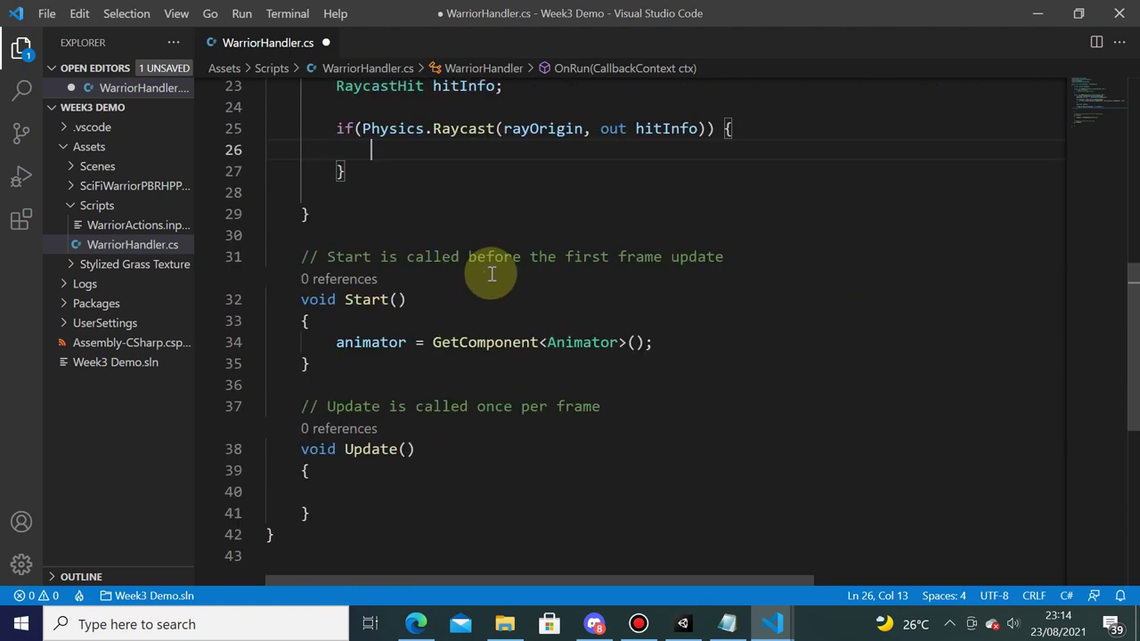
scroll(488, 275, down, 1)
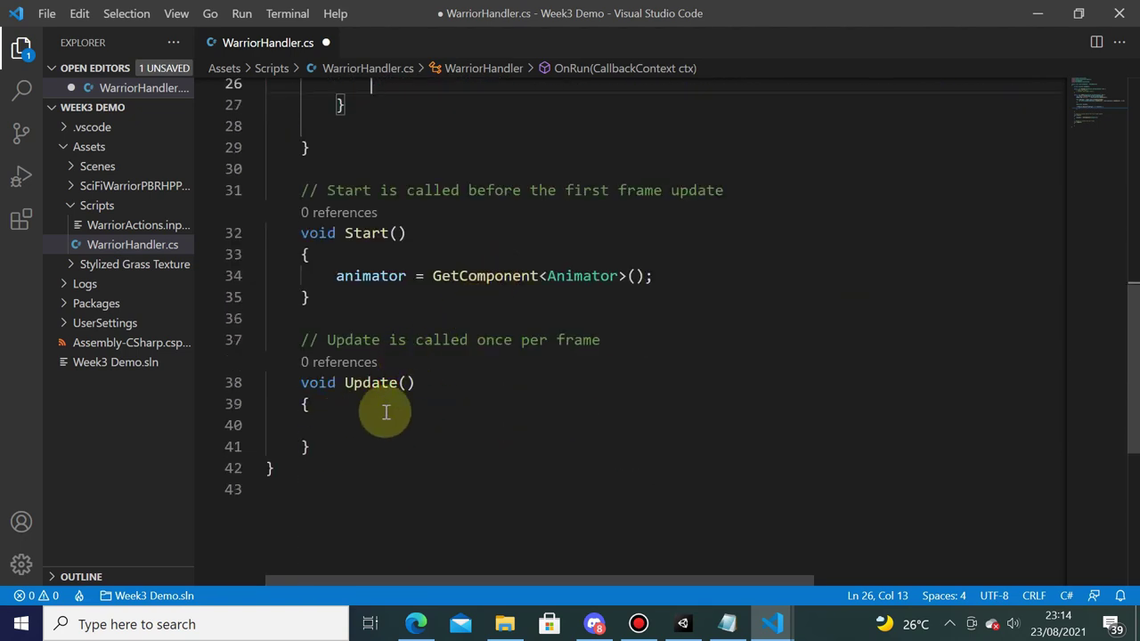
scroll(454, 361, up, 3)
scroll(463, 294, up, 2)
scroll(460, 326, up, 1)
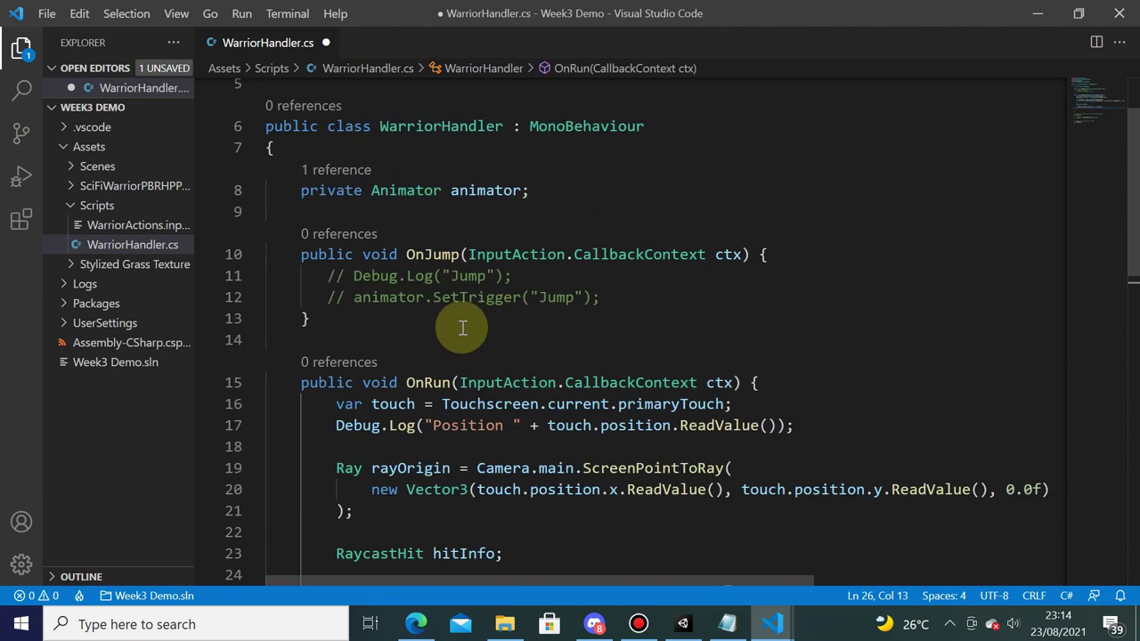
click(550, 188)
key(Return)
text(priv)
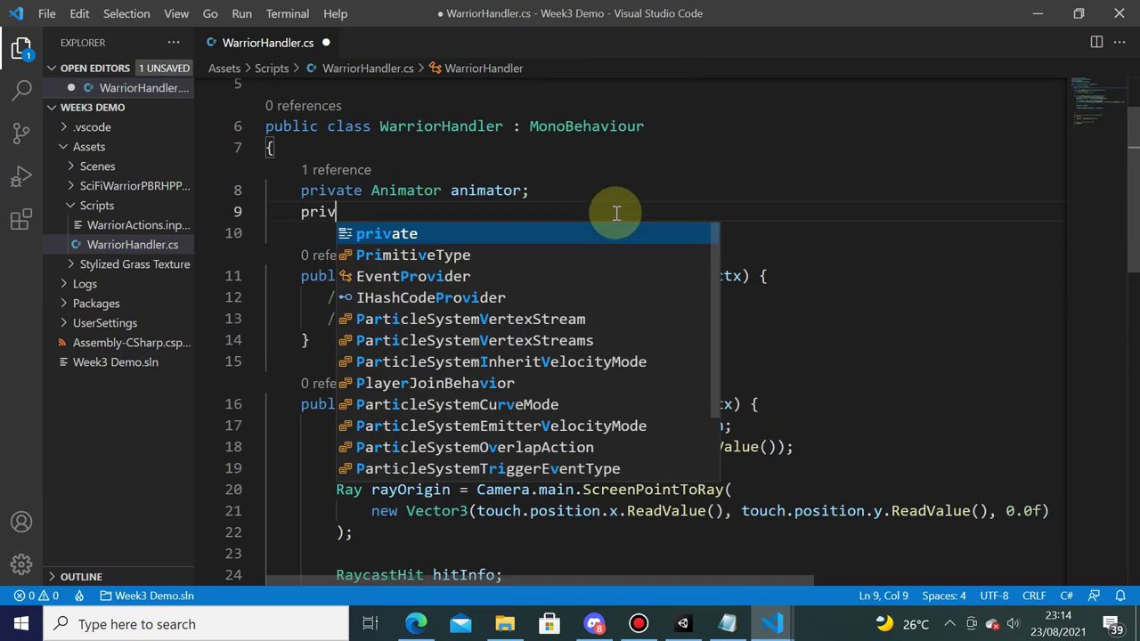
text(ate )
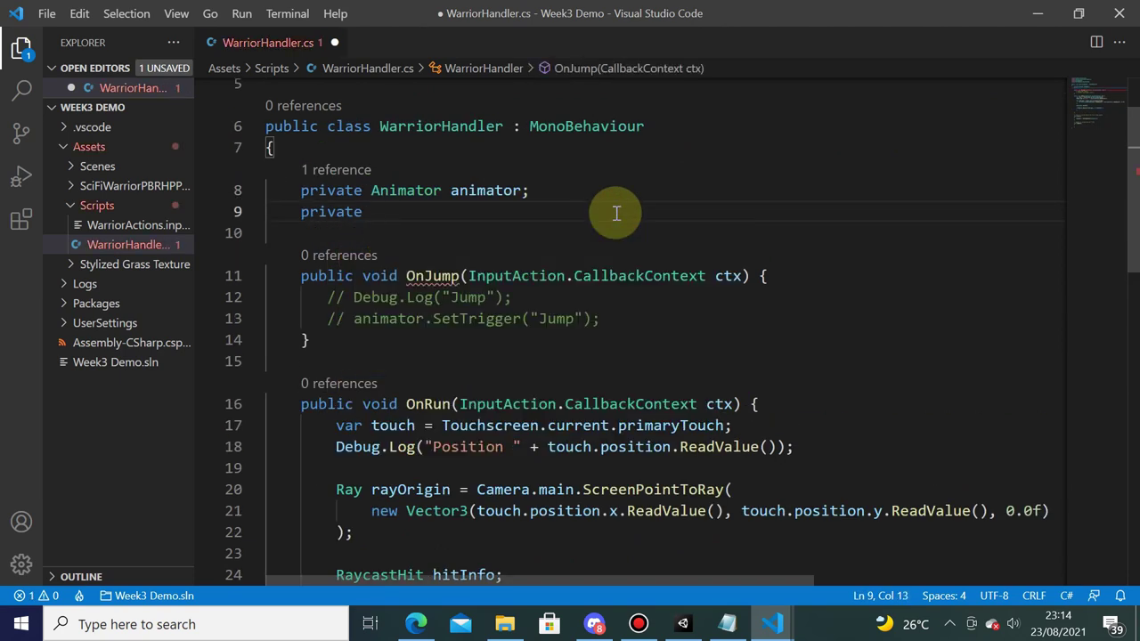
text(Vector3 )
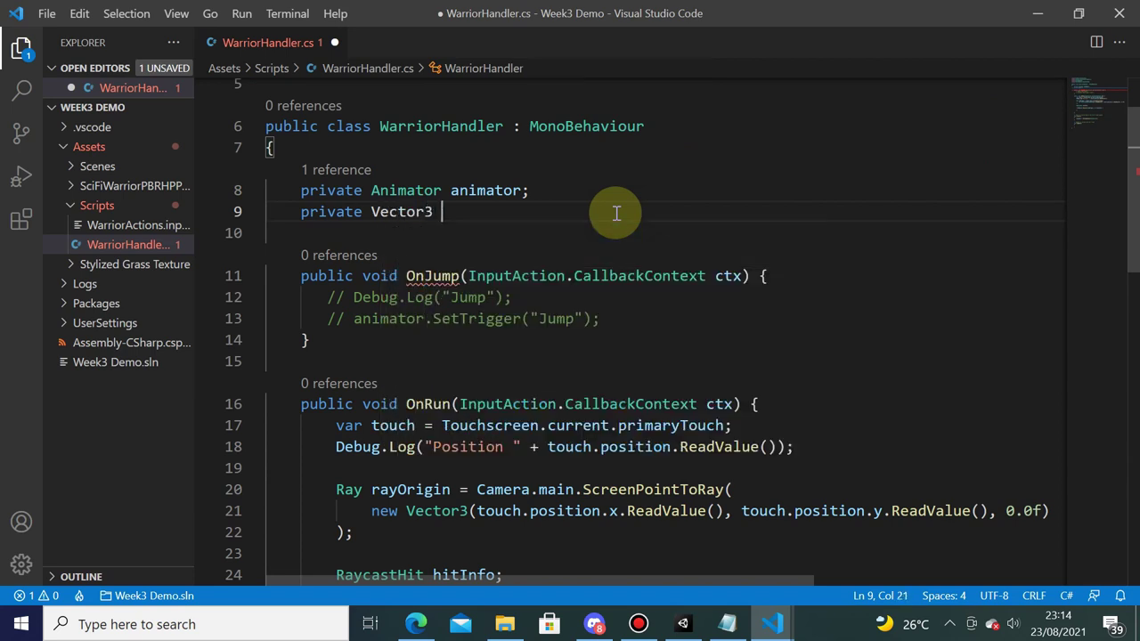
text(desti)
key(BackSpace)
key(BackSpace)
text(s)
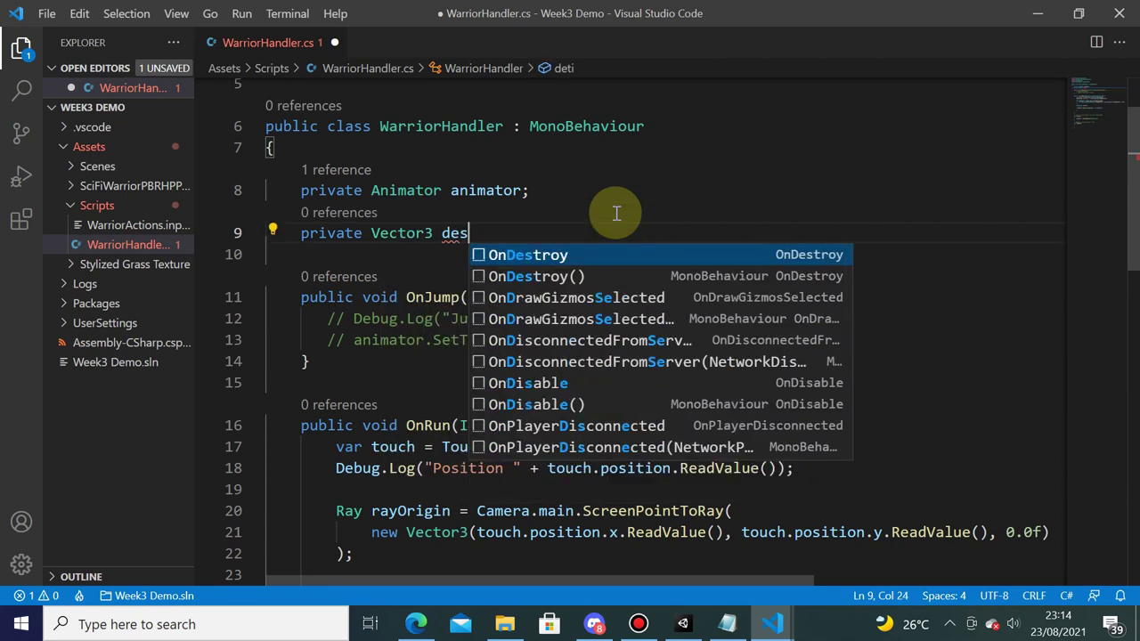
text(tination;)
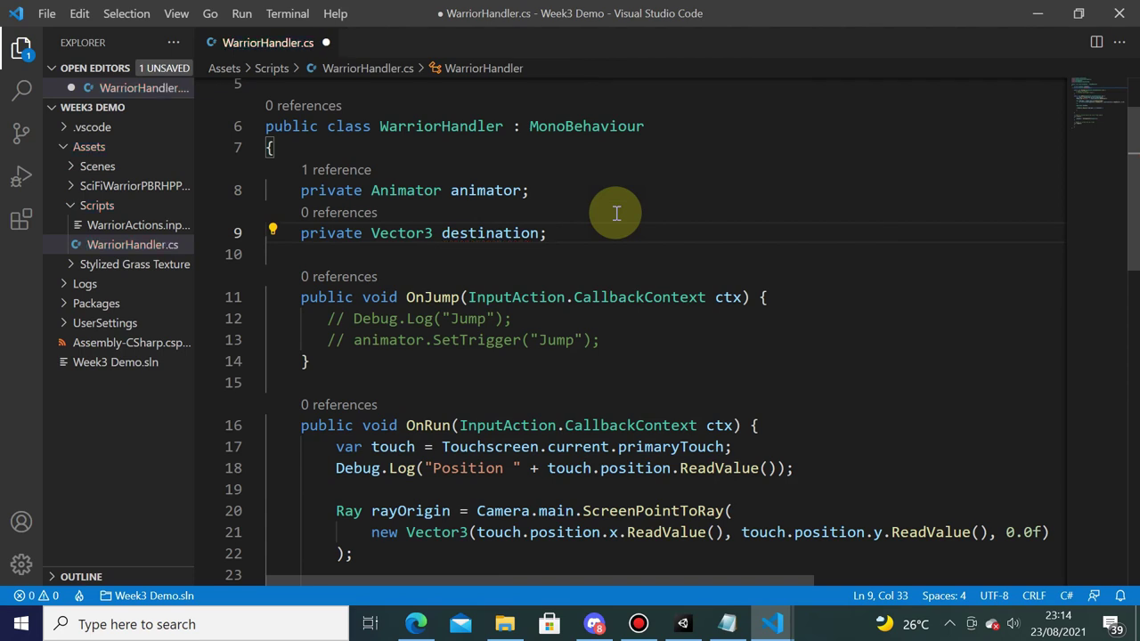
scroll(666, 246, down, 2)
scroll(556, 331, down, 3)
Write destination = new Vector3(hitInfo.point.x, hitInfo.point.y, hitInfo.point.z); in the Raycast block and save
click(419, 391)
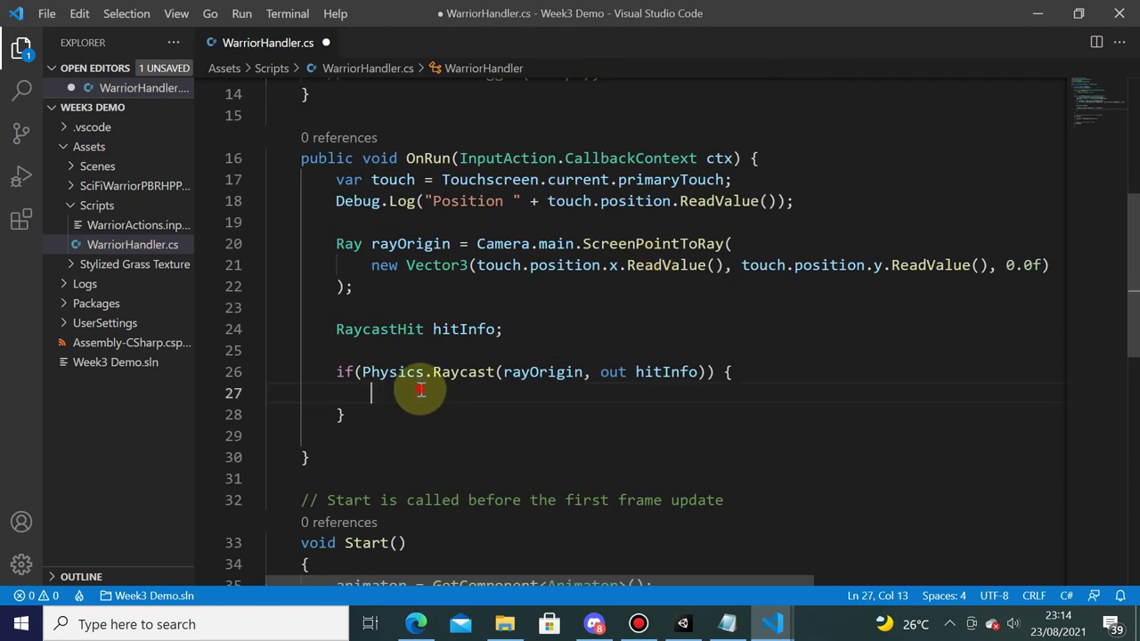
text(desti)
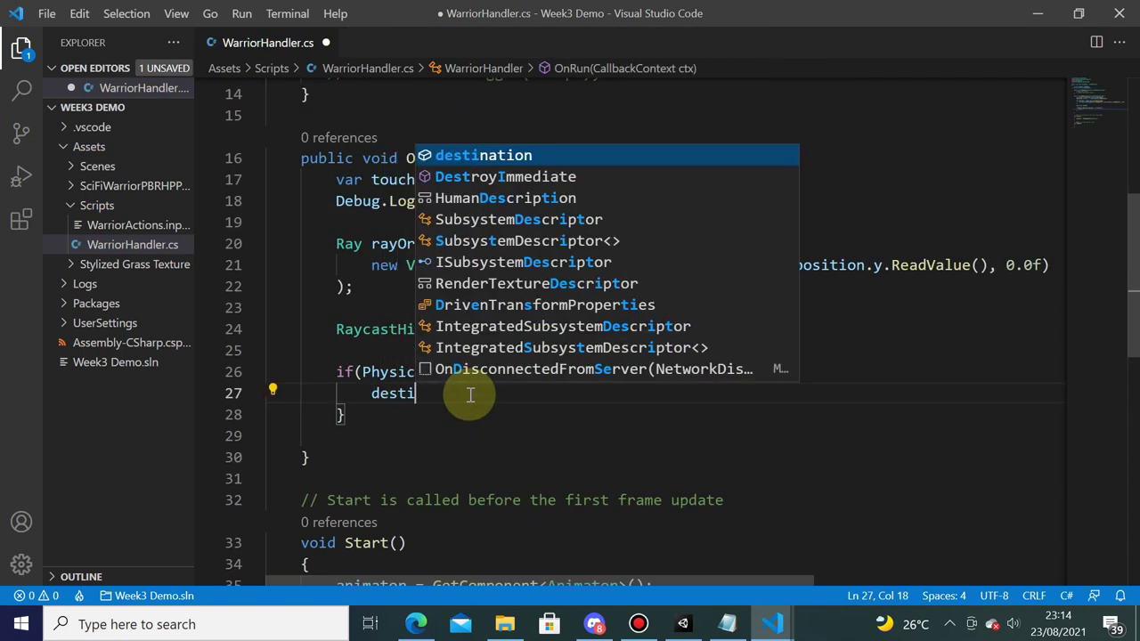
text(nation = )
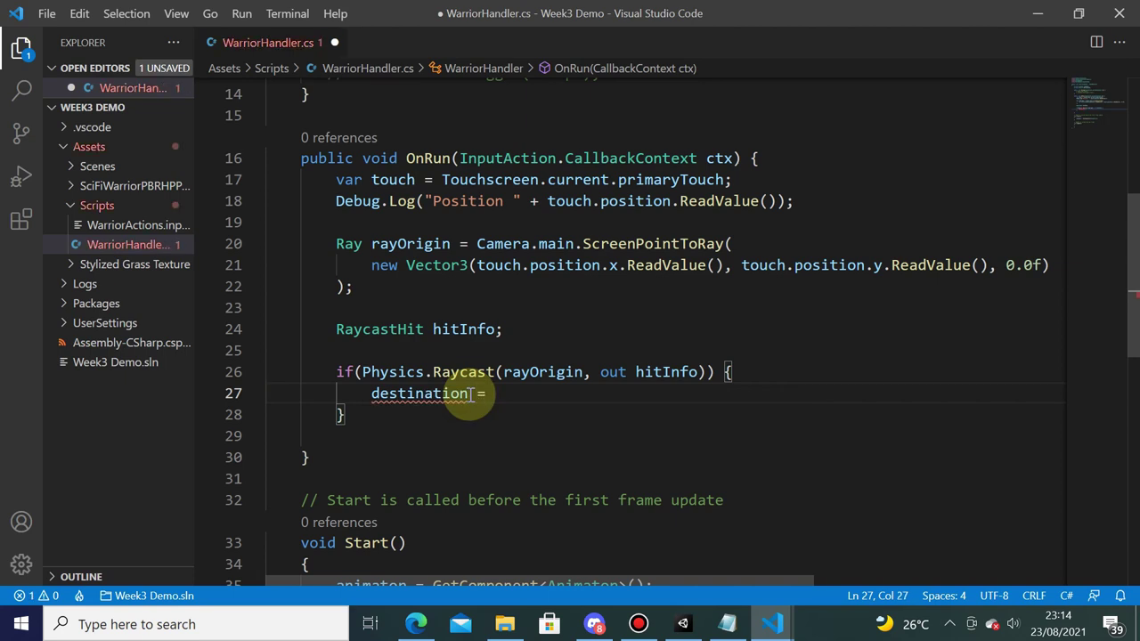
text(new Vecto)
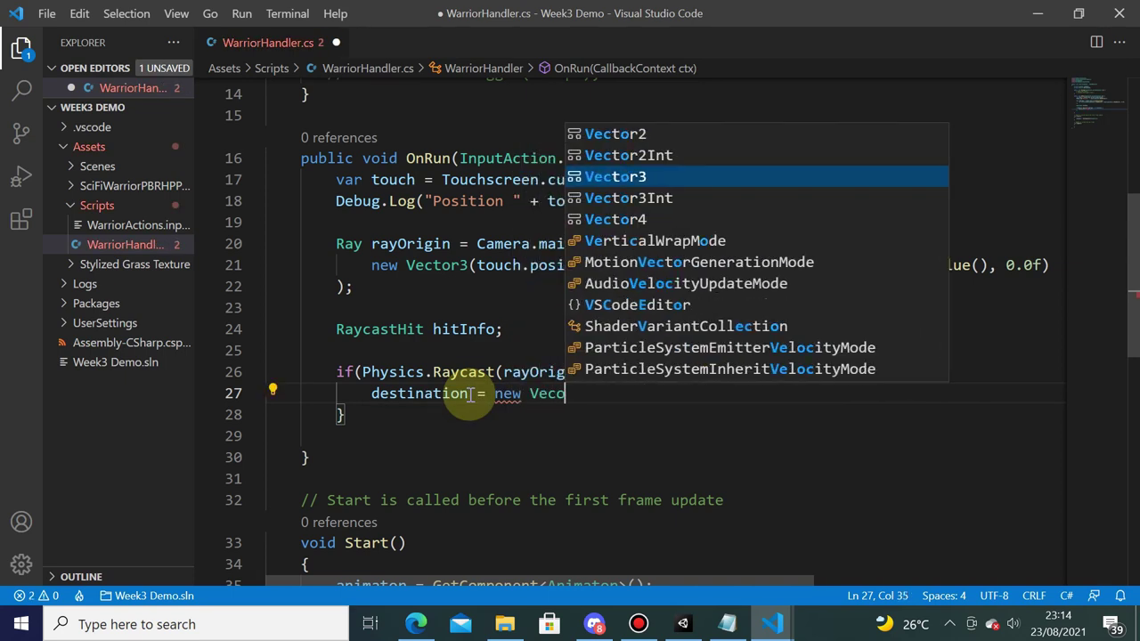
text(r3(hit)
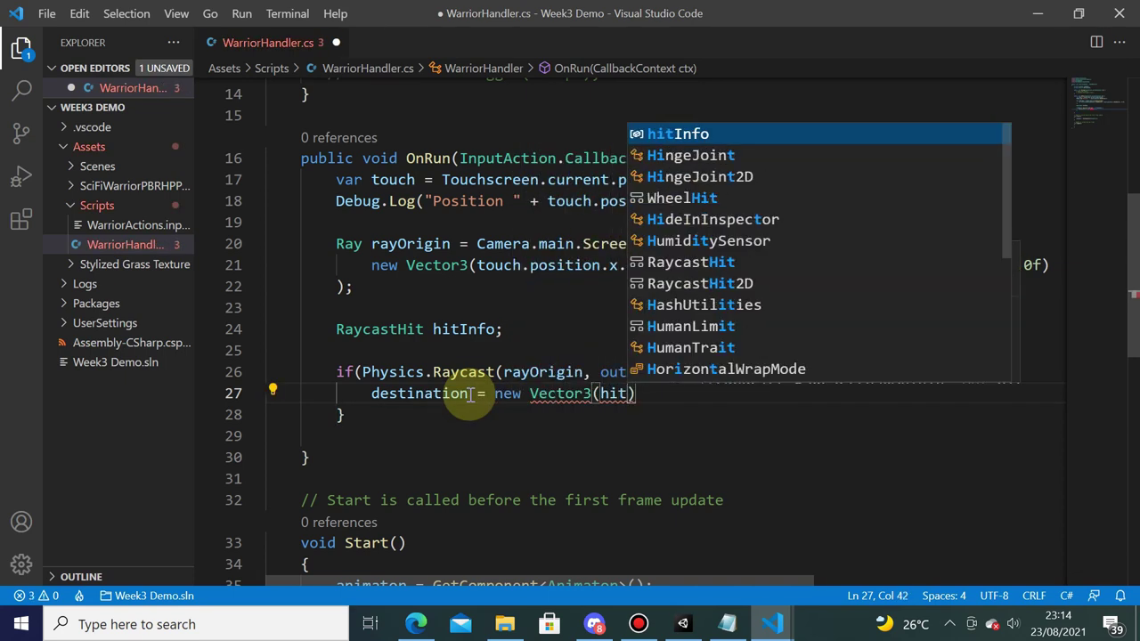
text(Info.point.)
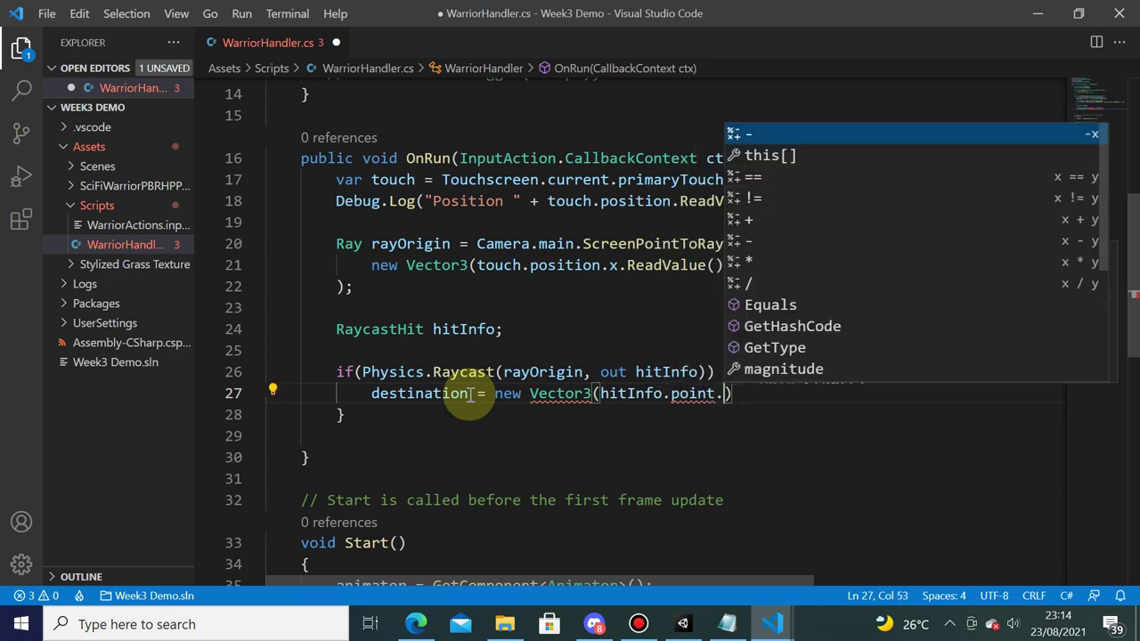
text(x.)
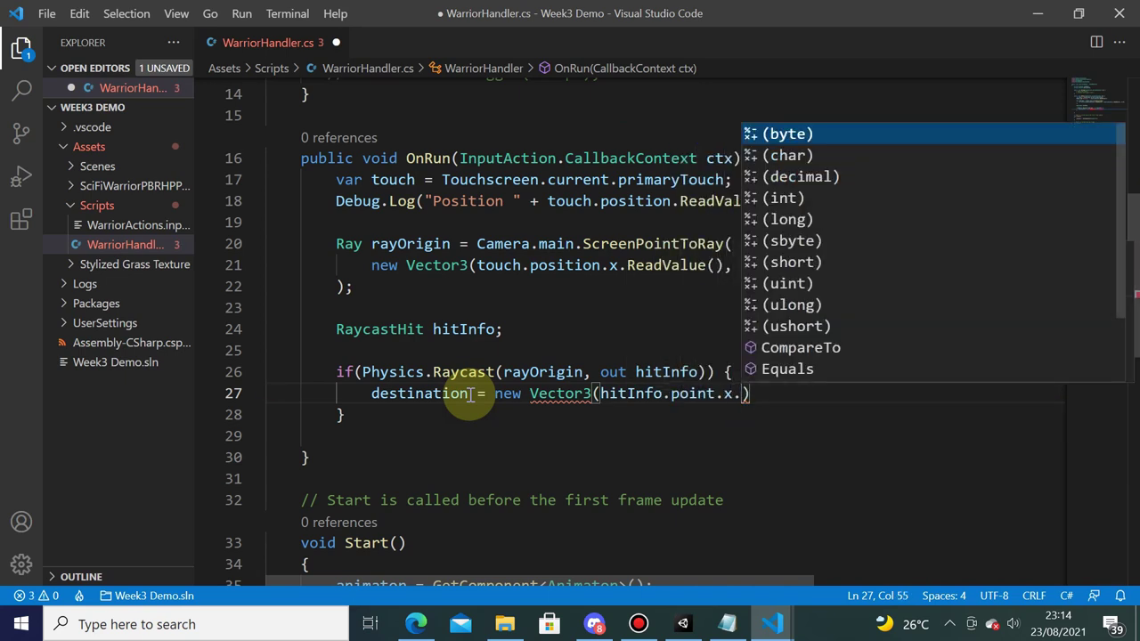
key(BackSpace)
text(, hitIn)
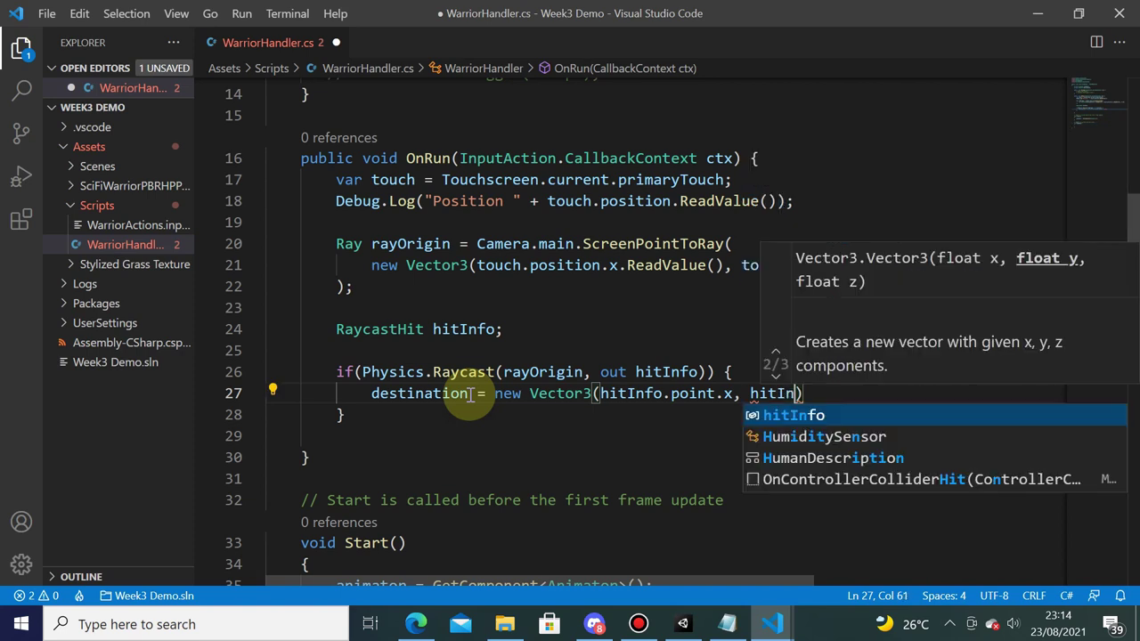
text(fo.point.)
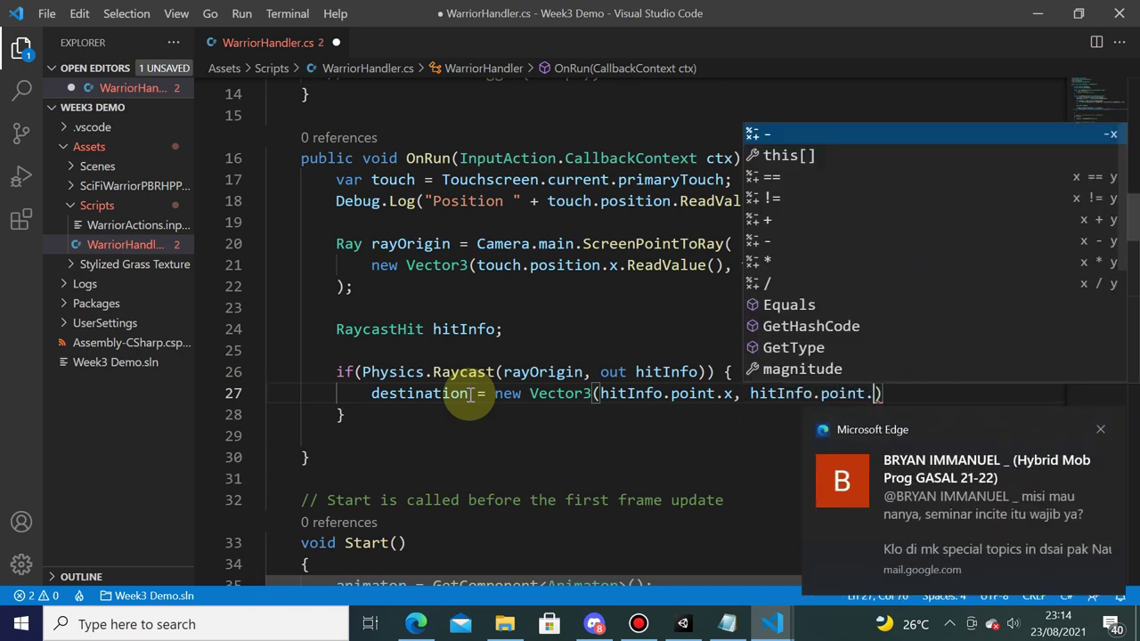
text(z)
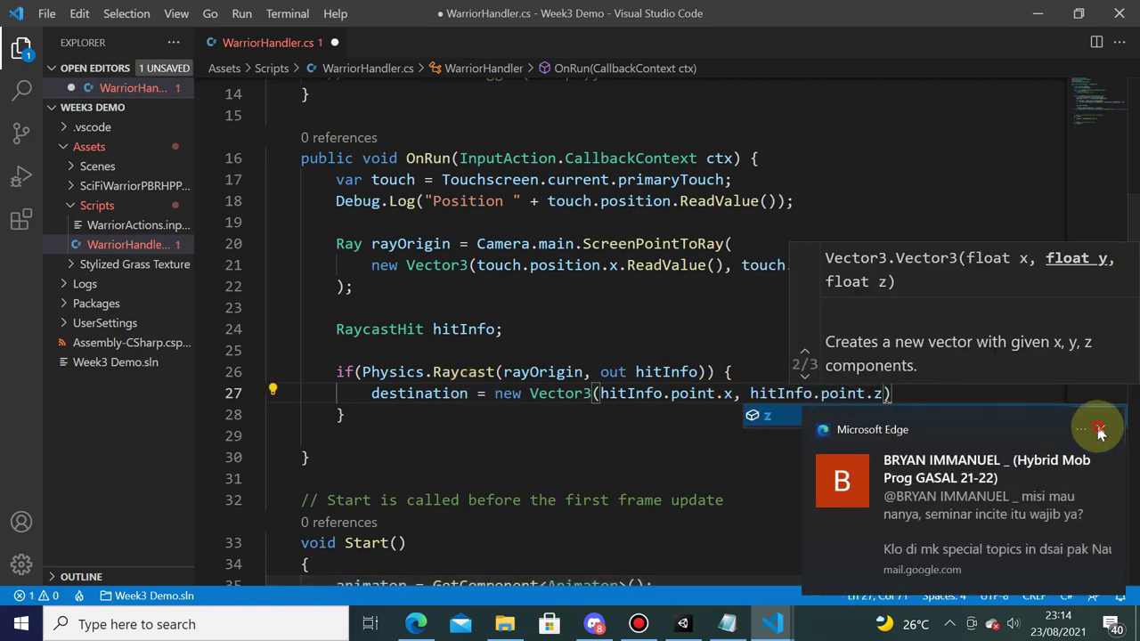
click(1100, 429)
text(y,)
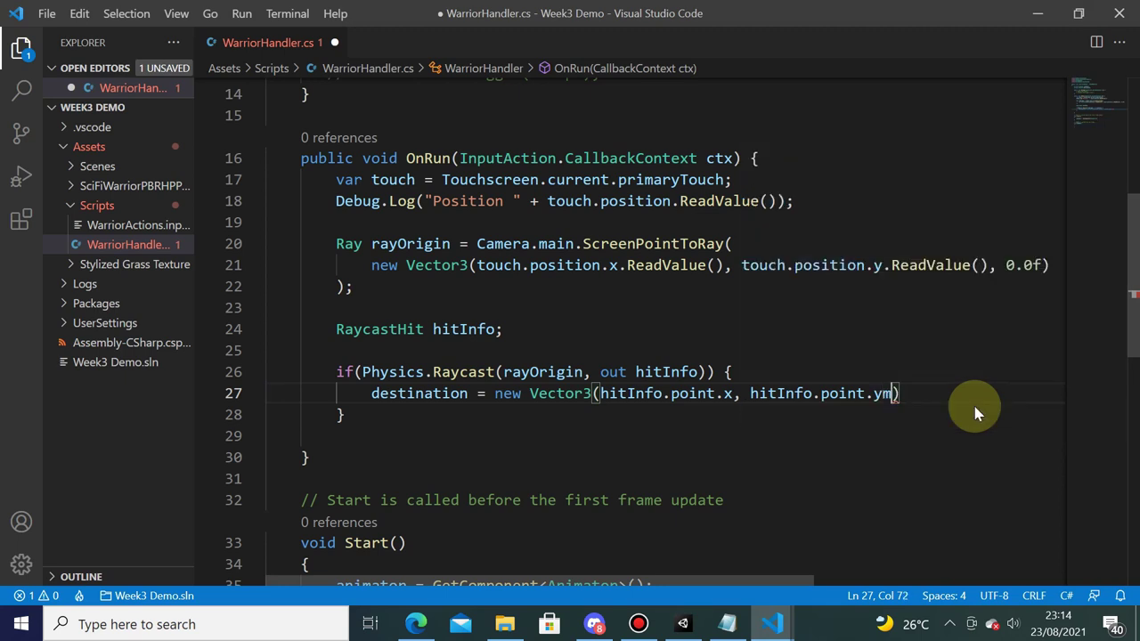
text( o)
key(BackSpace)
key(BackSpace)
key(BackSpace)
text(hit)
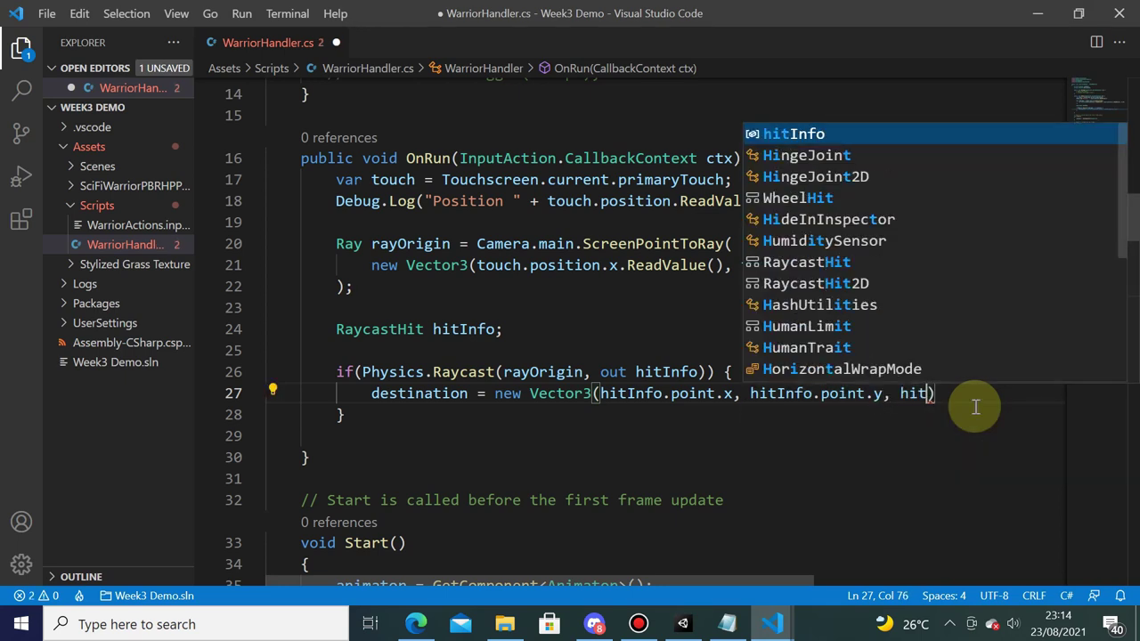
text(Info)
key(Escape)
text(.p)
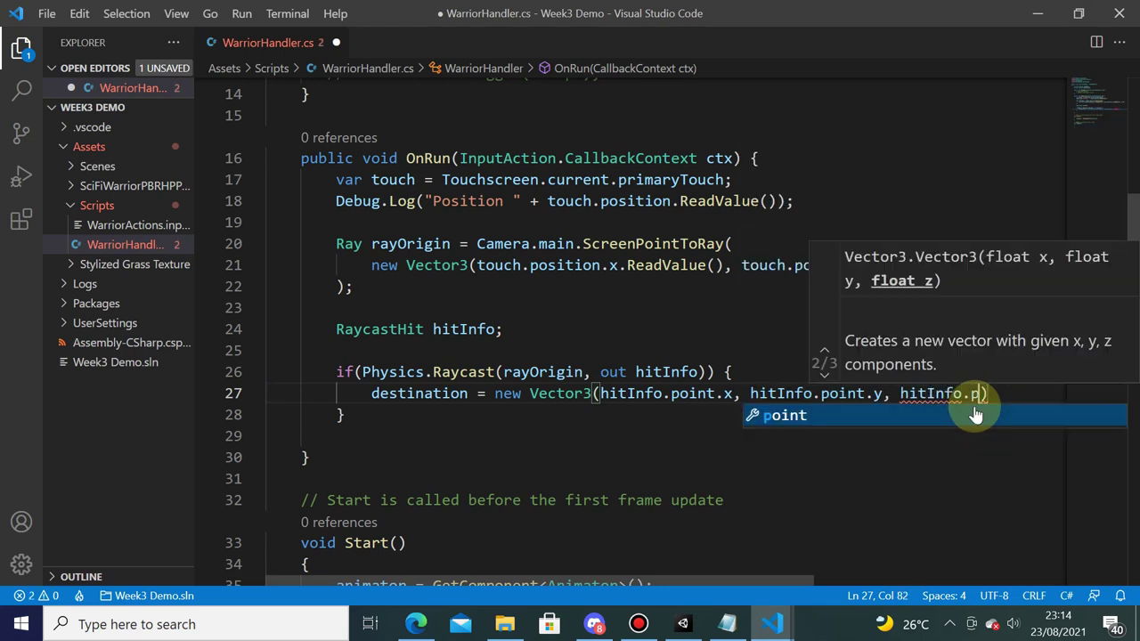
text(oint.)
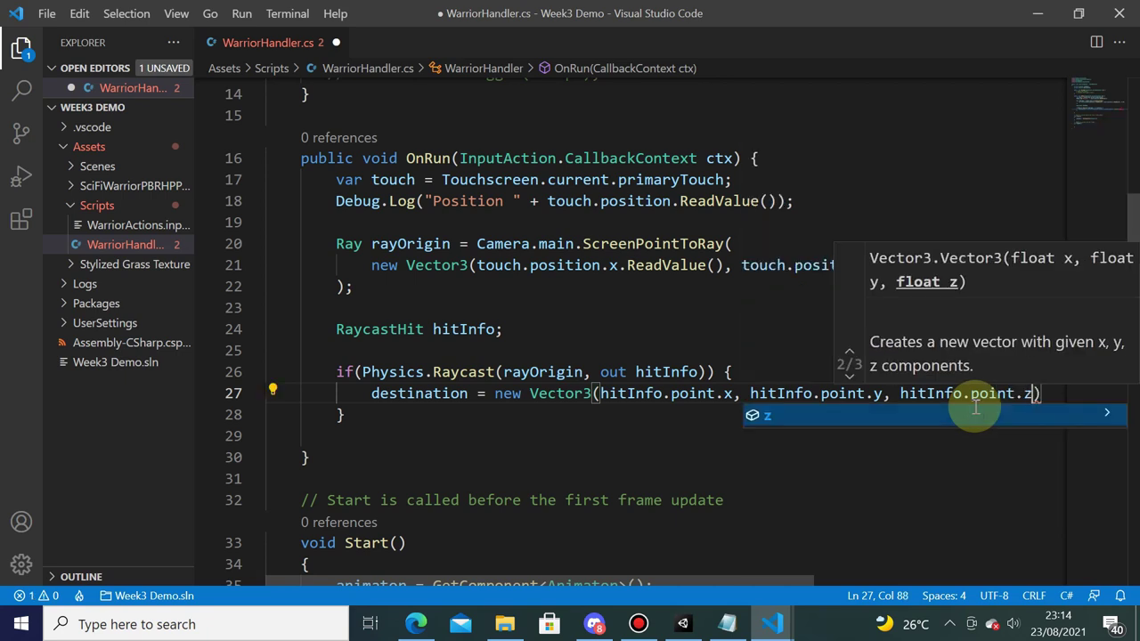
text(z);)
key(Down)
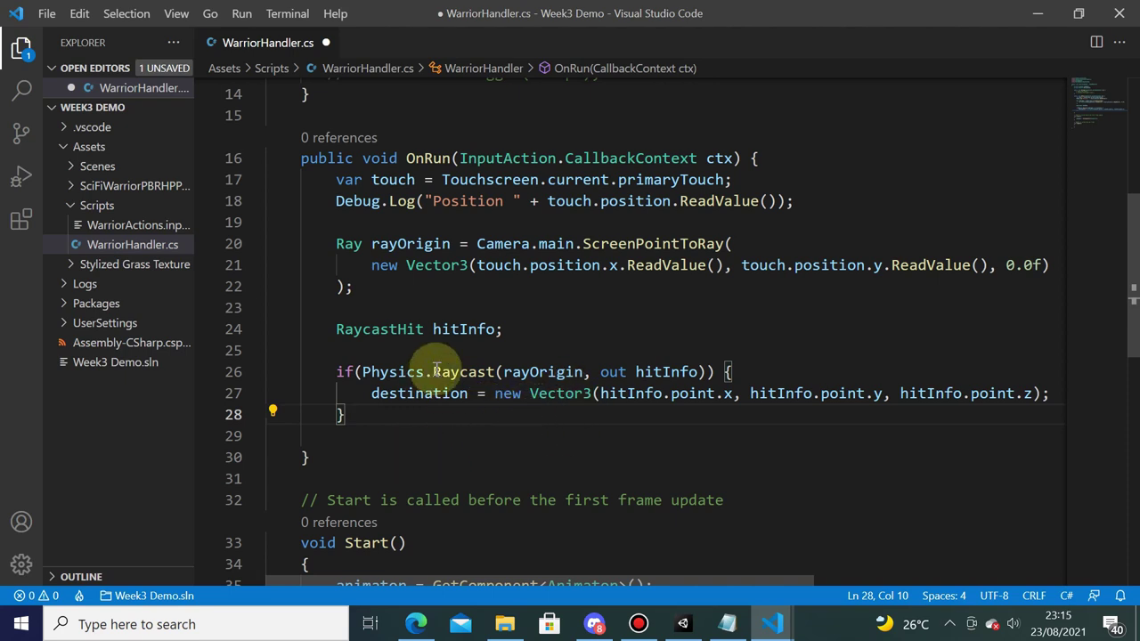
mouse_move(480, 372)
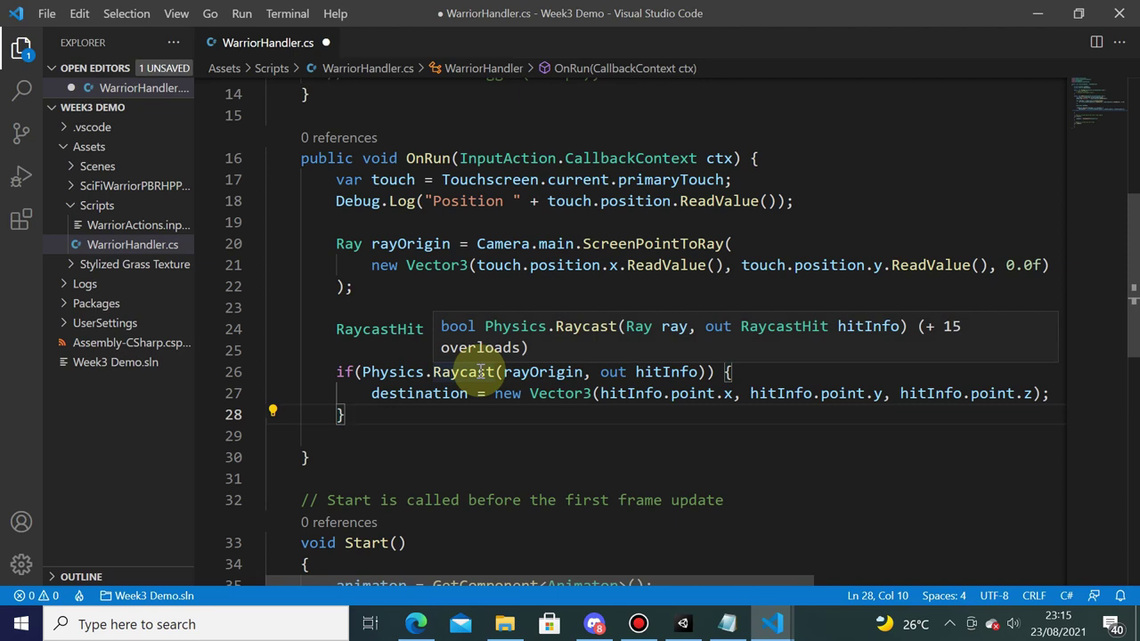
key(ctrl+s)
In the empty Update body, start transform.position = Vector3.MoveTowards(
ctrl+click(308, 456)
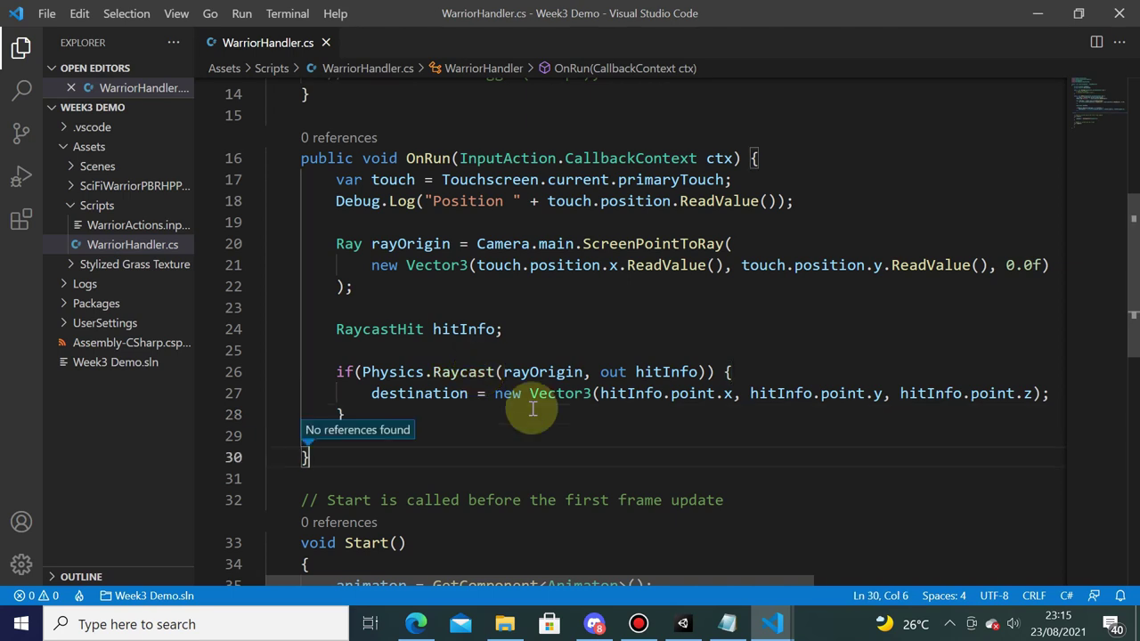
scroll(629, 386, down, 2)
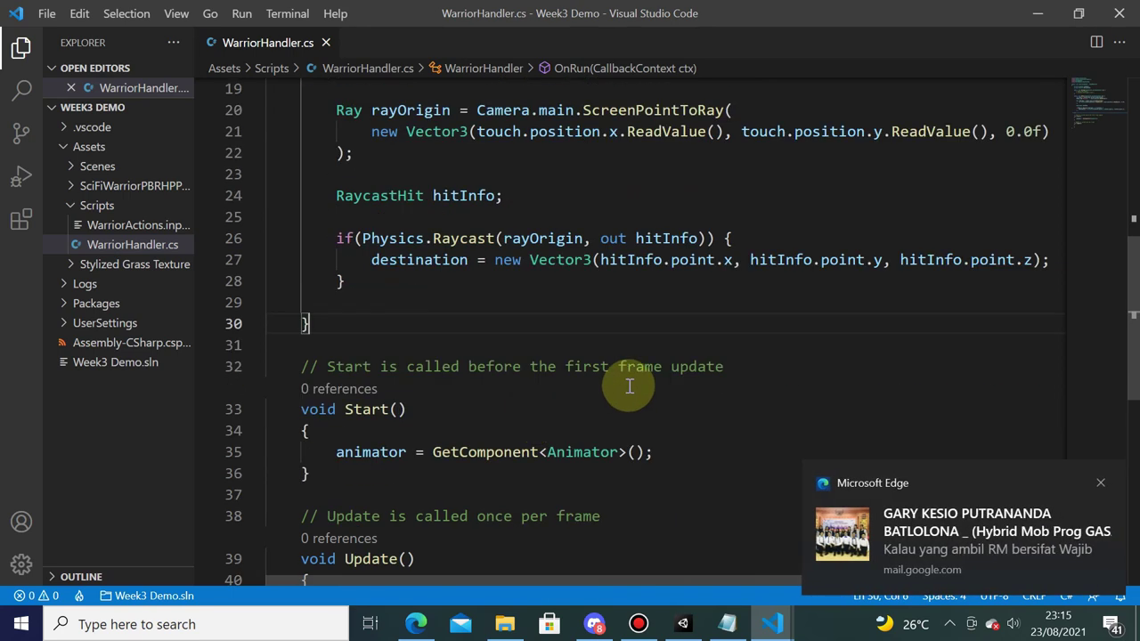
click(1097, 483)
scroll(570, 427, down, 3)
double_click(437, 405)
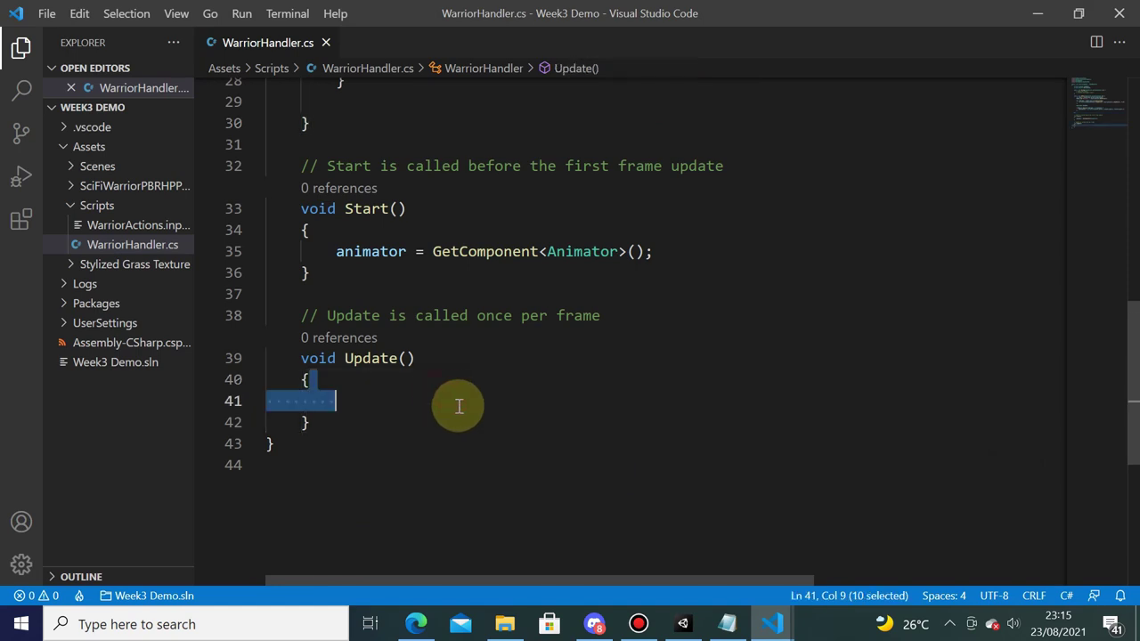
click(458, 402)
text(tra)
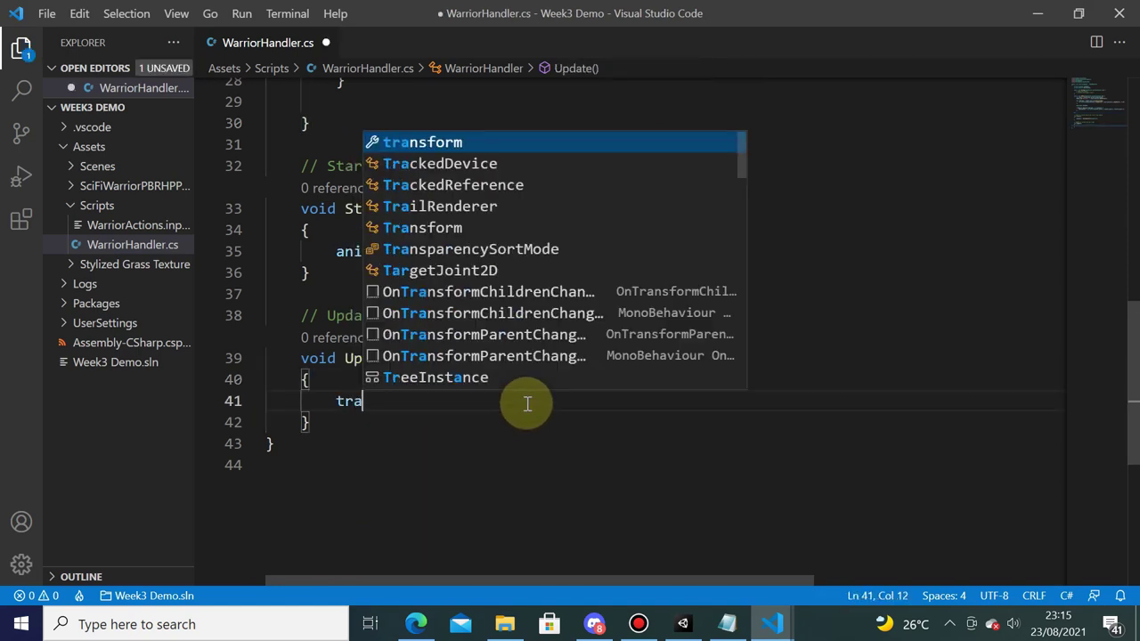
text(nsform.posi)
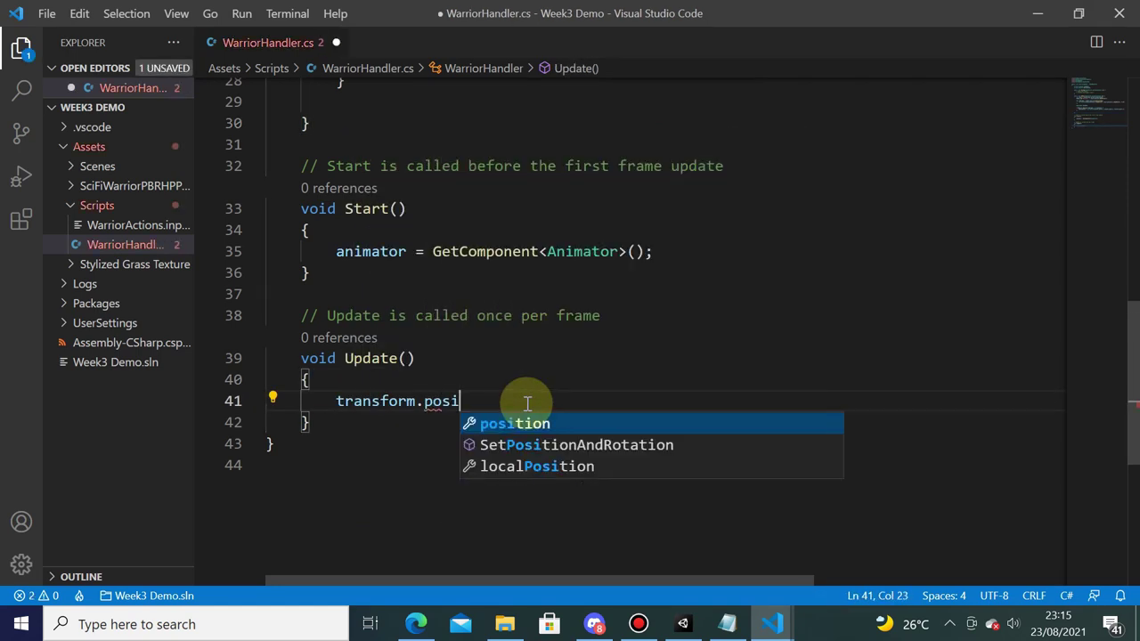
text(tion =)
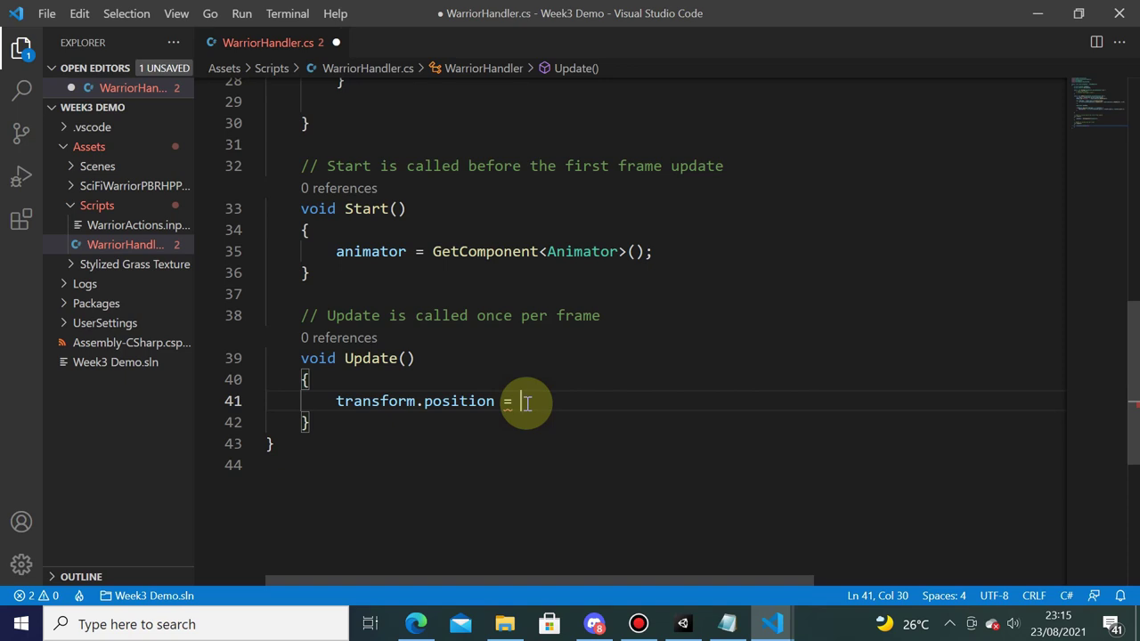
text(Ve)
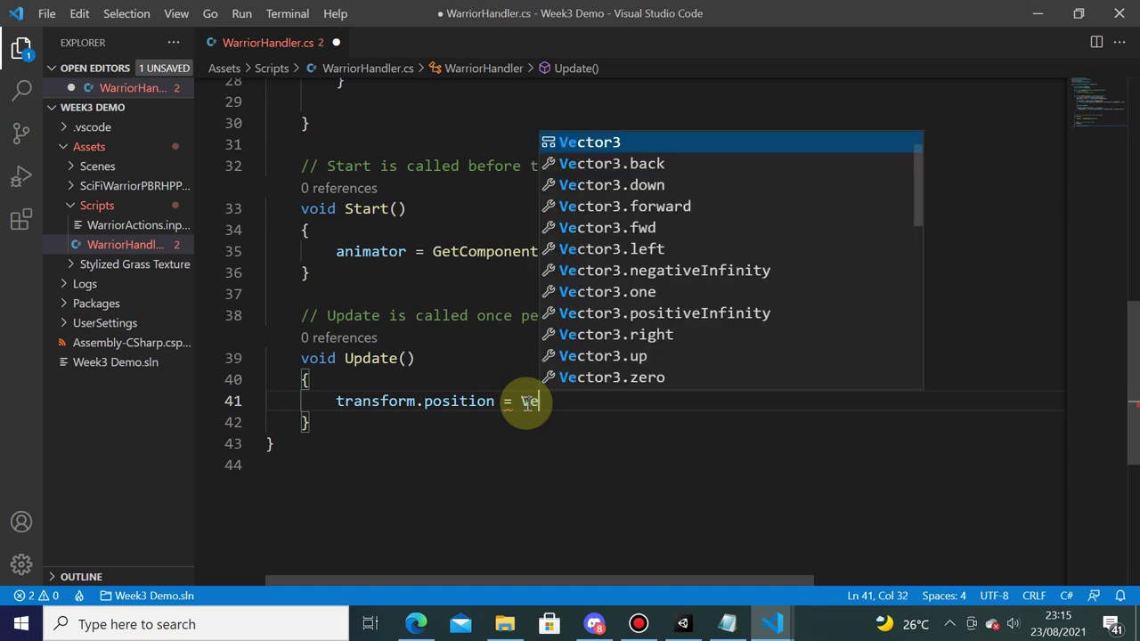
text(ctor3.mov)
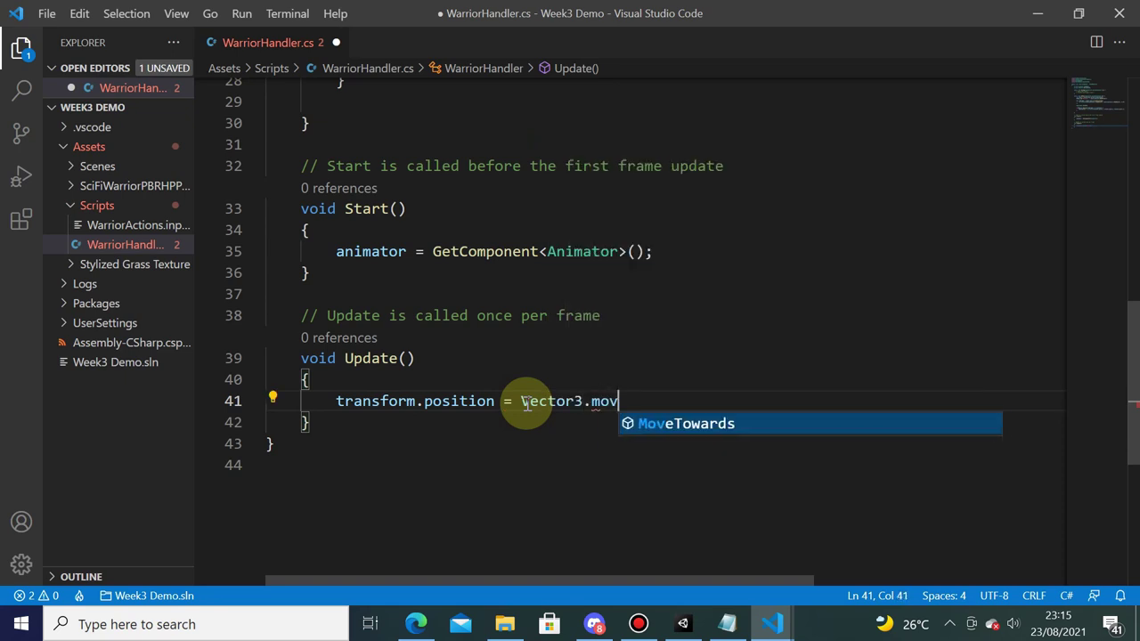
key(Tab)
text(()
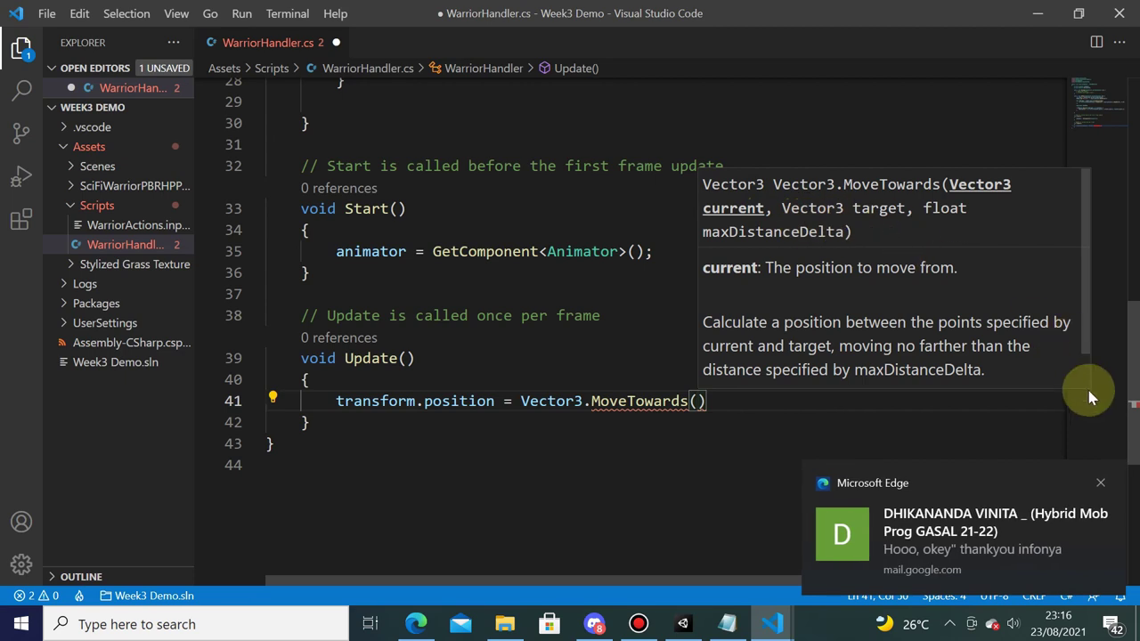
Fill the MoveTowards arguments with transform.position and destination, leaving the speed argument empty
click(1108, 482)
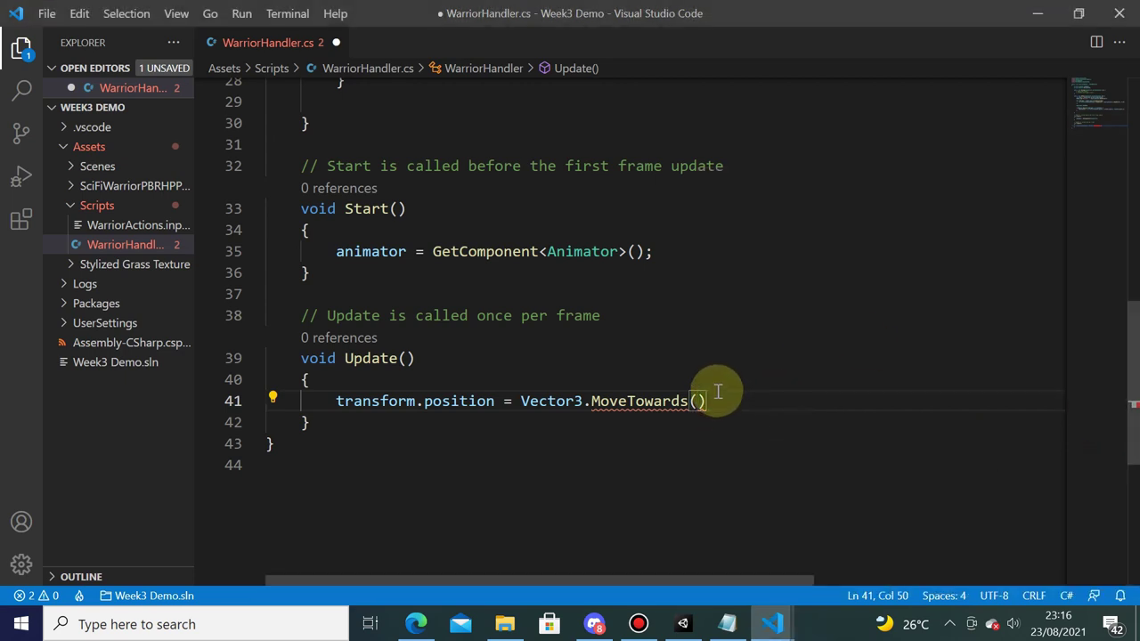
key(shift+F12)
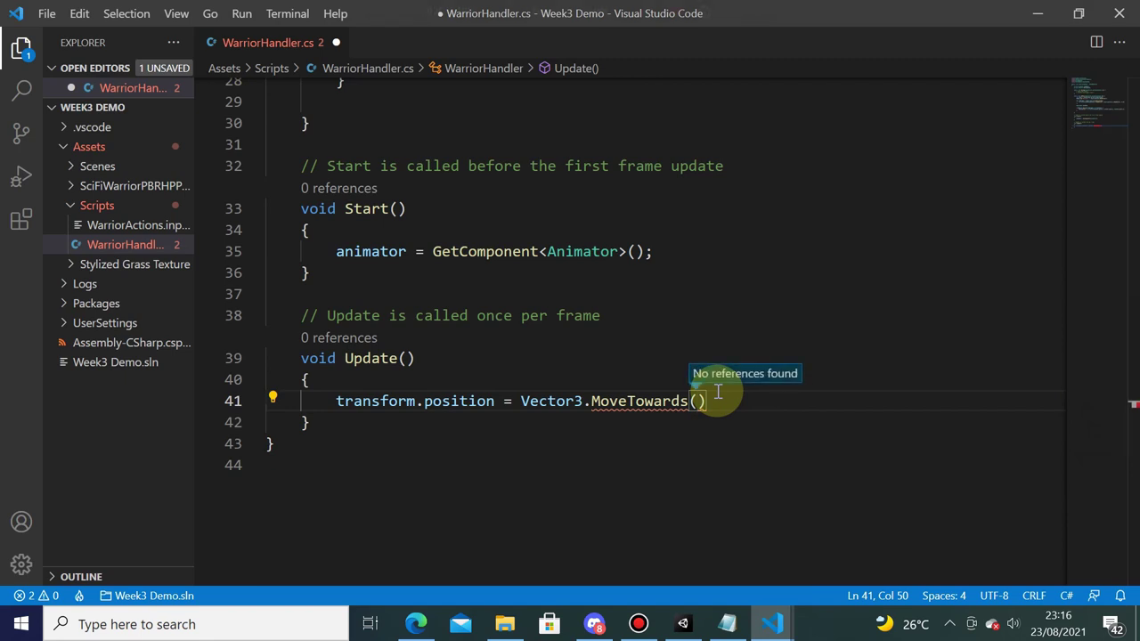
text(transform.)
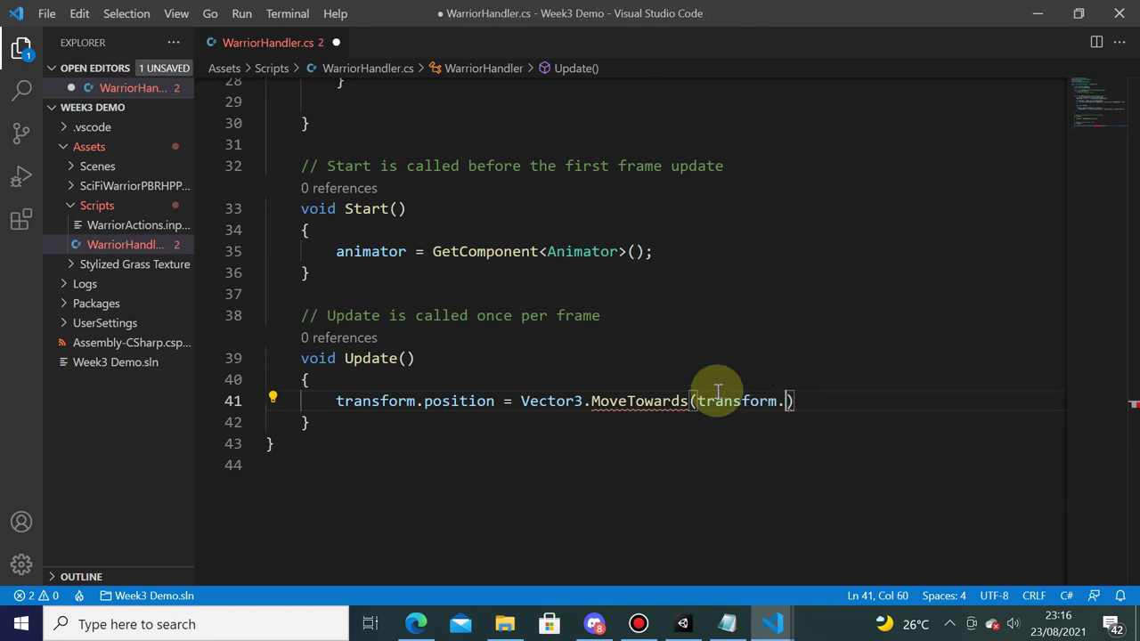
text(pos)
key(Tab)
text(, )
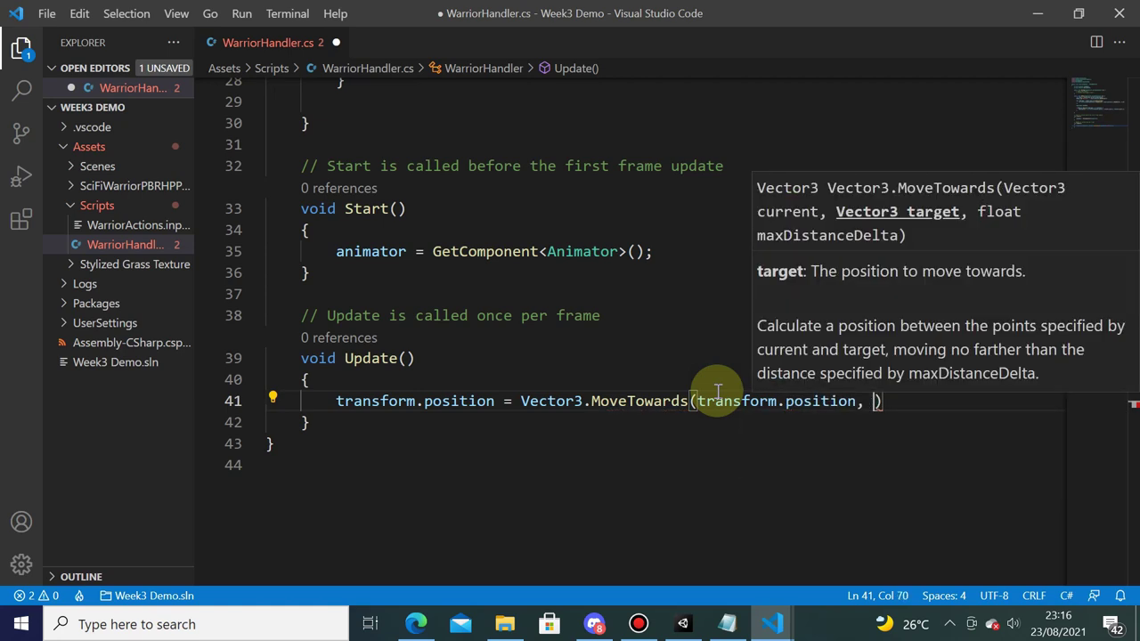
text(d)
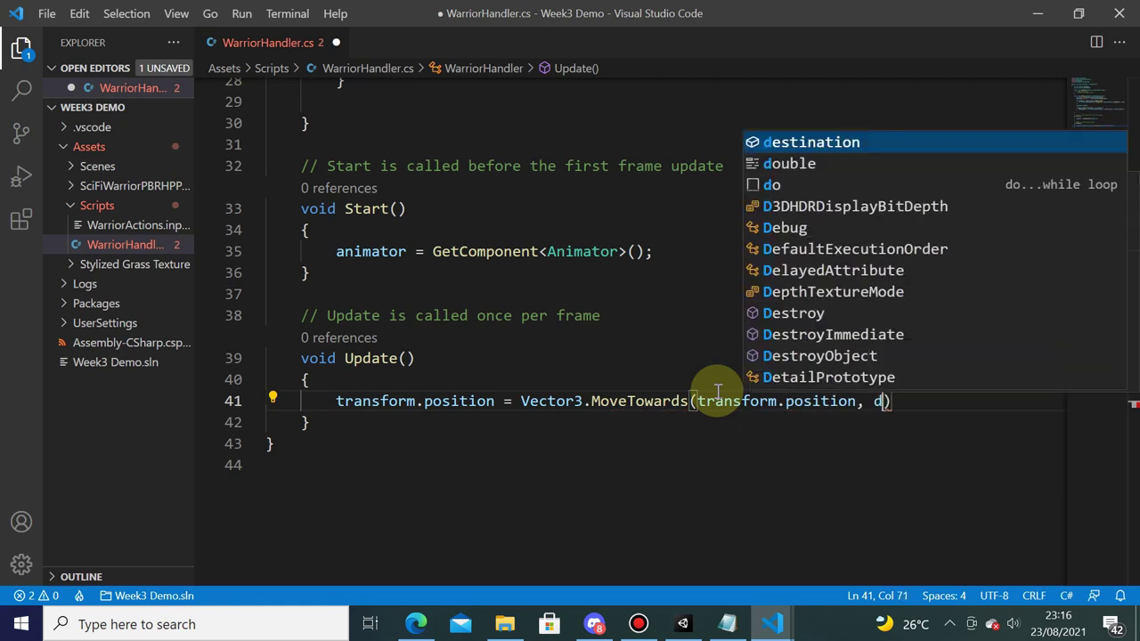
text(esti)
key(Tab)
text(,)
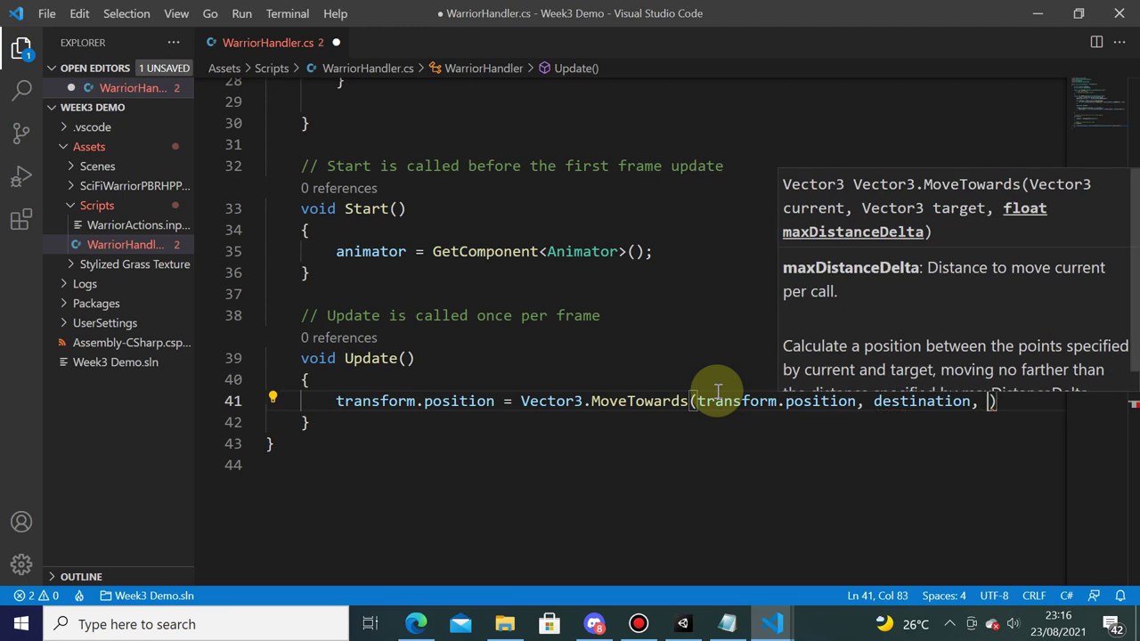
key(shift+F12)
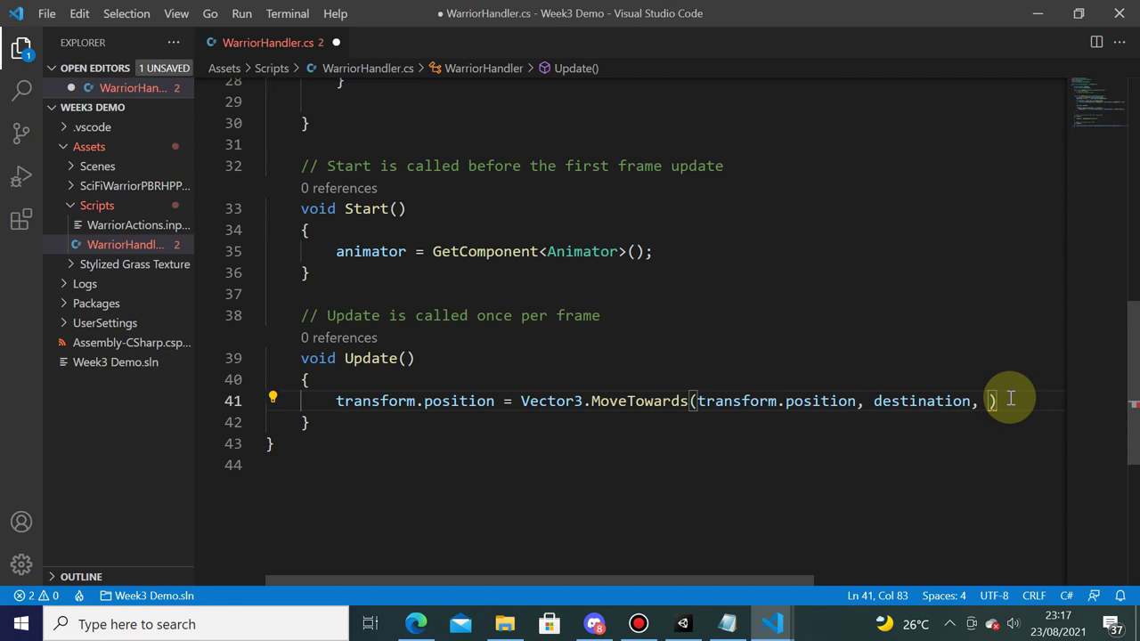
Close the MoveTowards line with a semicolon
click(1020, 396)
text(;)
scroll(570, 374, up, 5)
scroll(539, 374, up, 3)
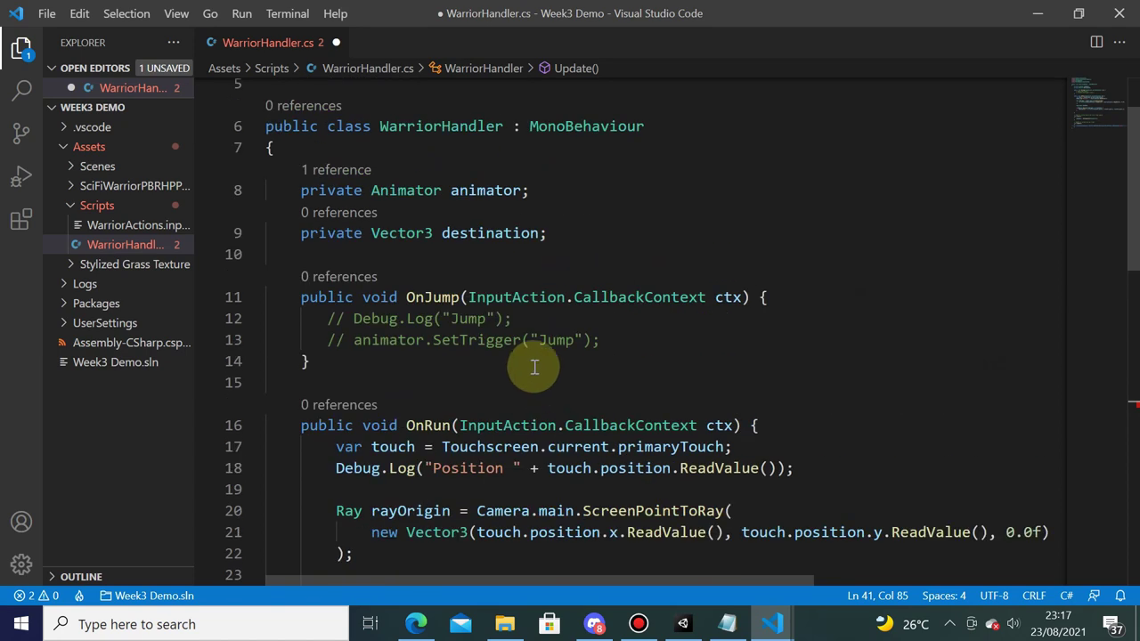
scroll(534, 367, up, 1)
Add [SerializeField] private float moveSpeed = 10.0f; below the destination field and save
click(565, 299)
key(Return)
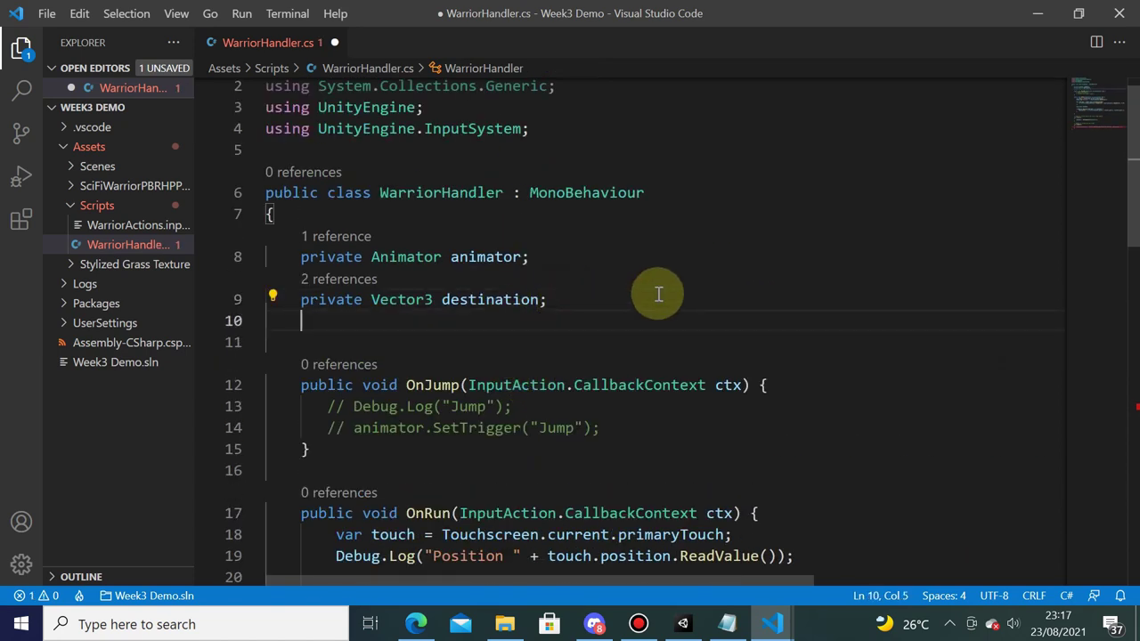
text(pri)
key(BackSpace)
key(BackSpace)
key(BackSpace)
text([)
text(Serializ)
key(Tab)
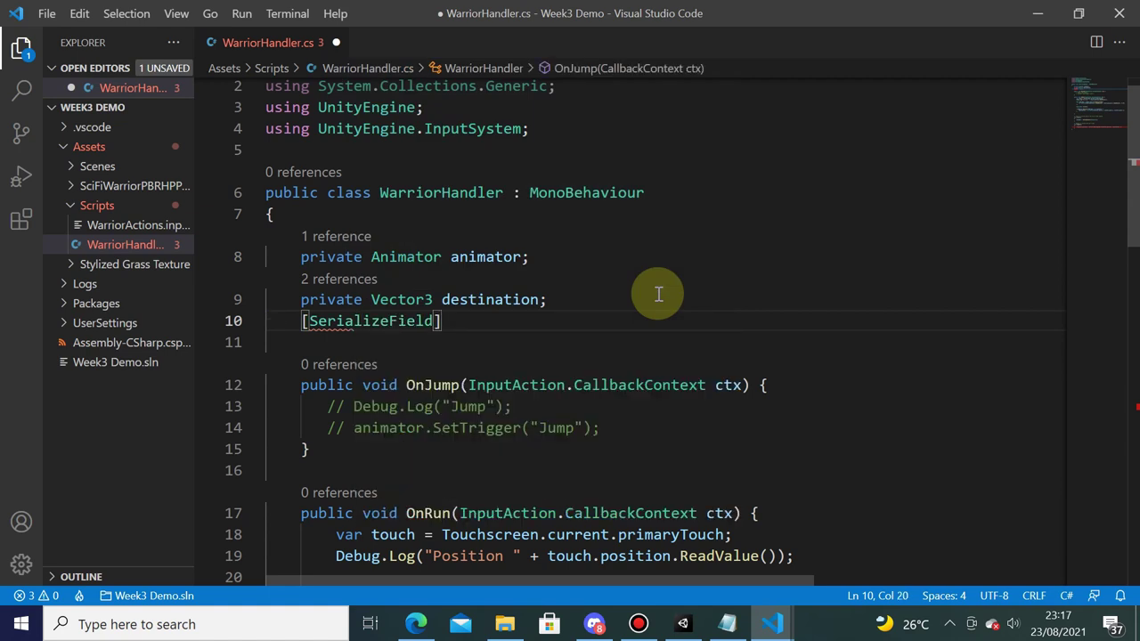
text( pri)
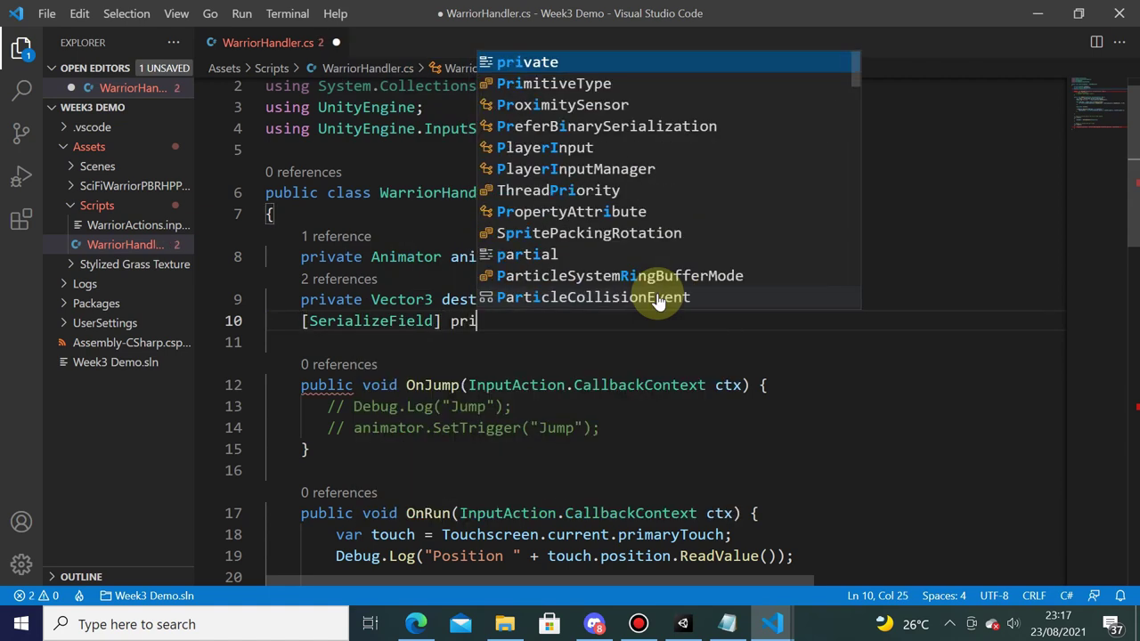
text(vate float )
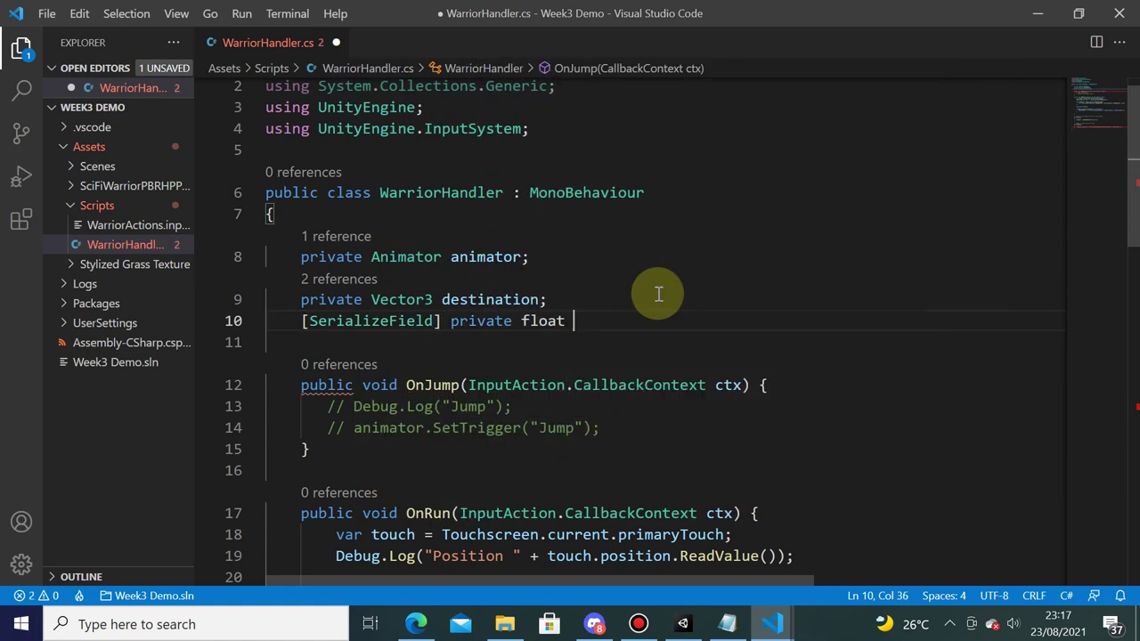
text(move)
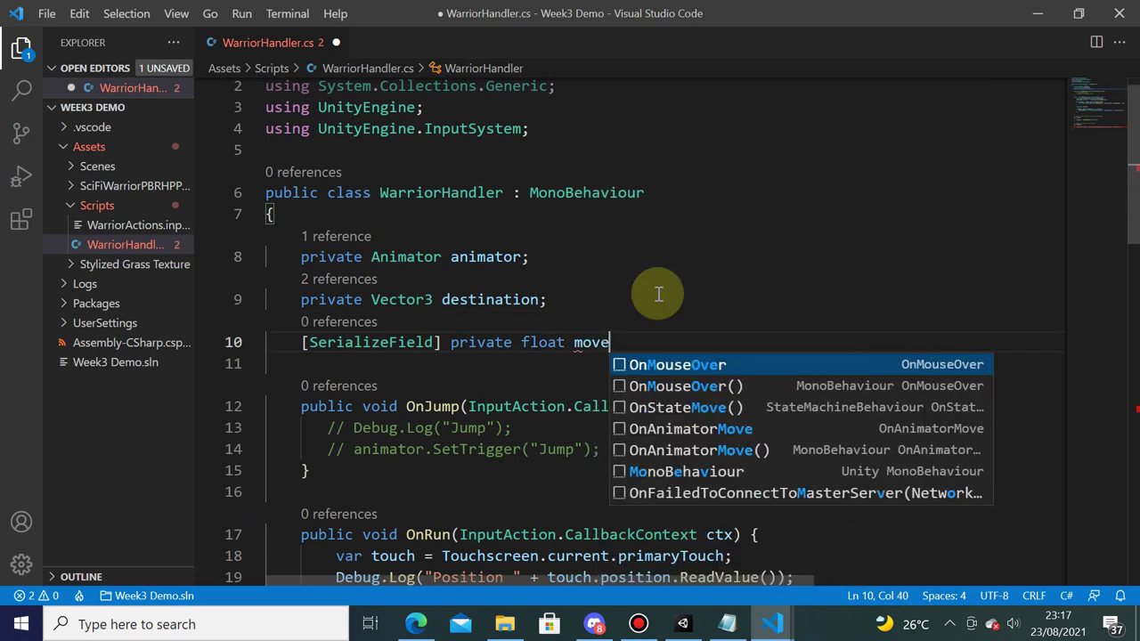
text(Speed = 10.0f)
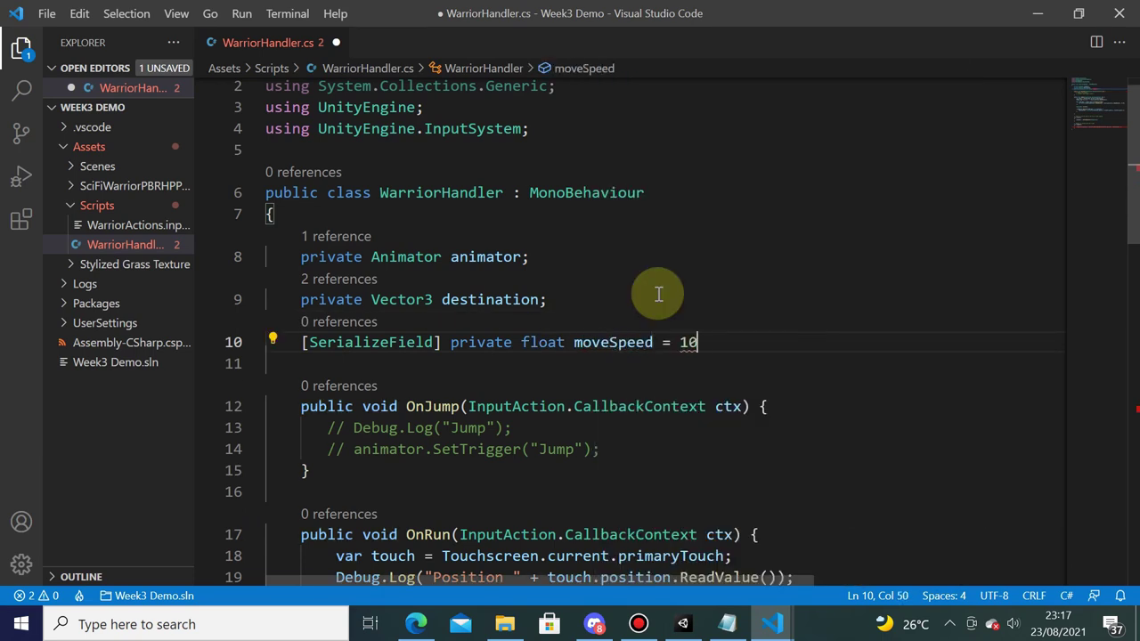
text(;)
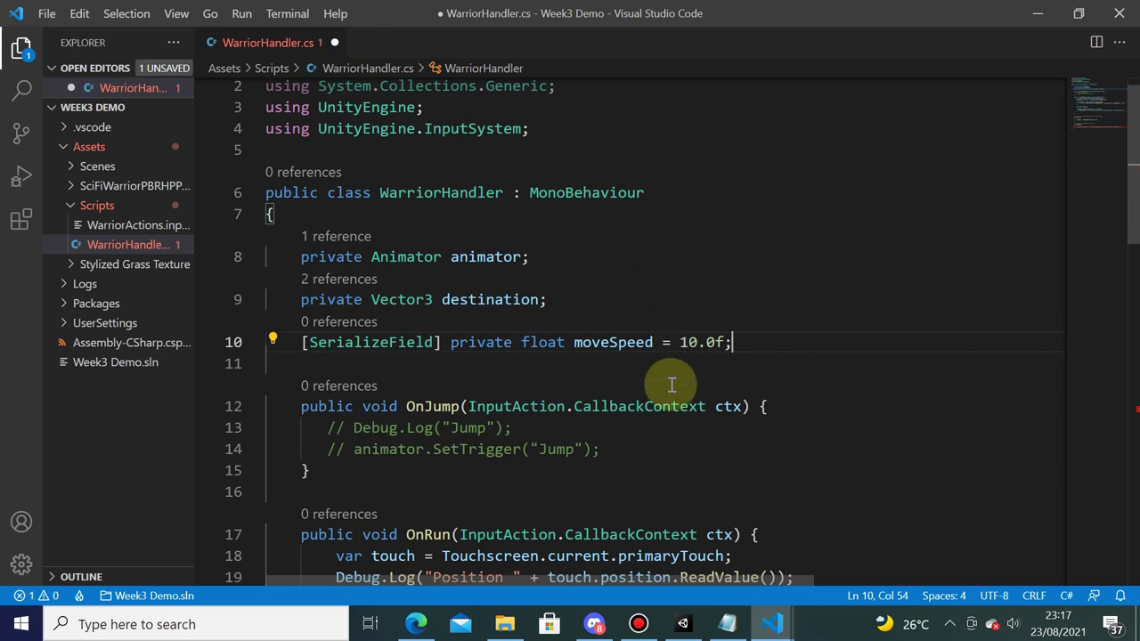
key(ctrl+s)
Pass moveSpeed * Time.deltaTime as the MoveTowards speed argument
scroll(629, 323, down, 5)
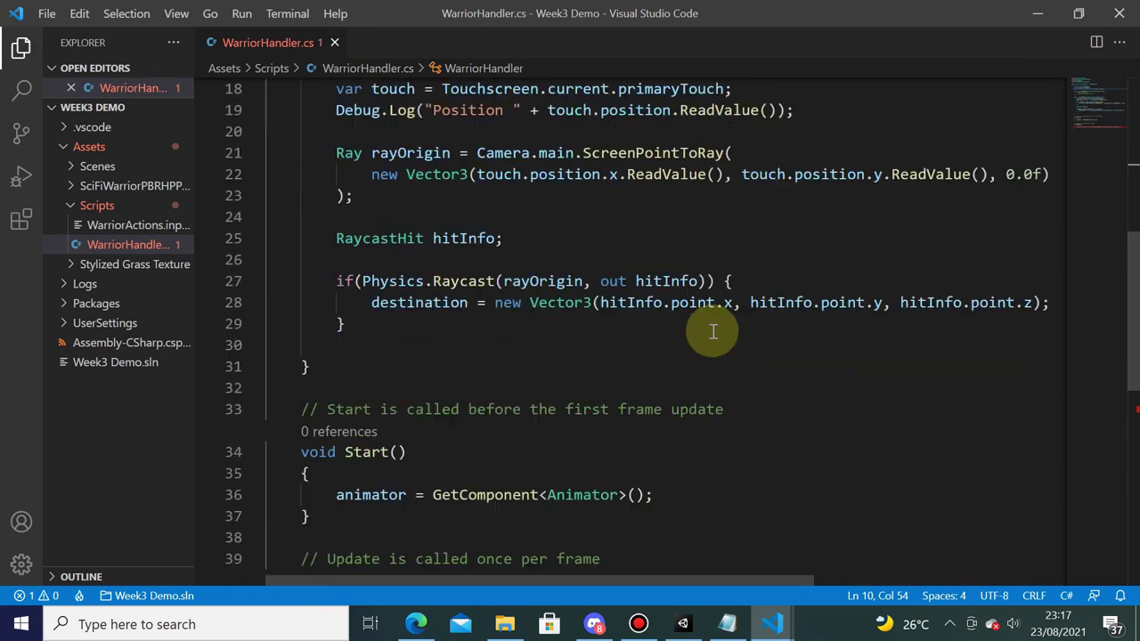
scroll(719, 326, down, 3)
click(989, 443)
scroll(989, 437, down, 2)
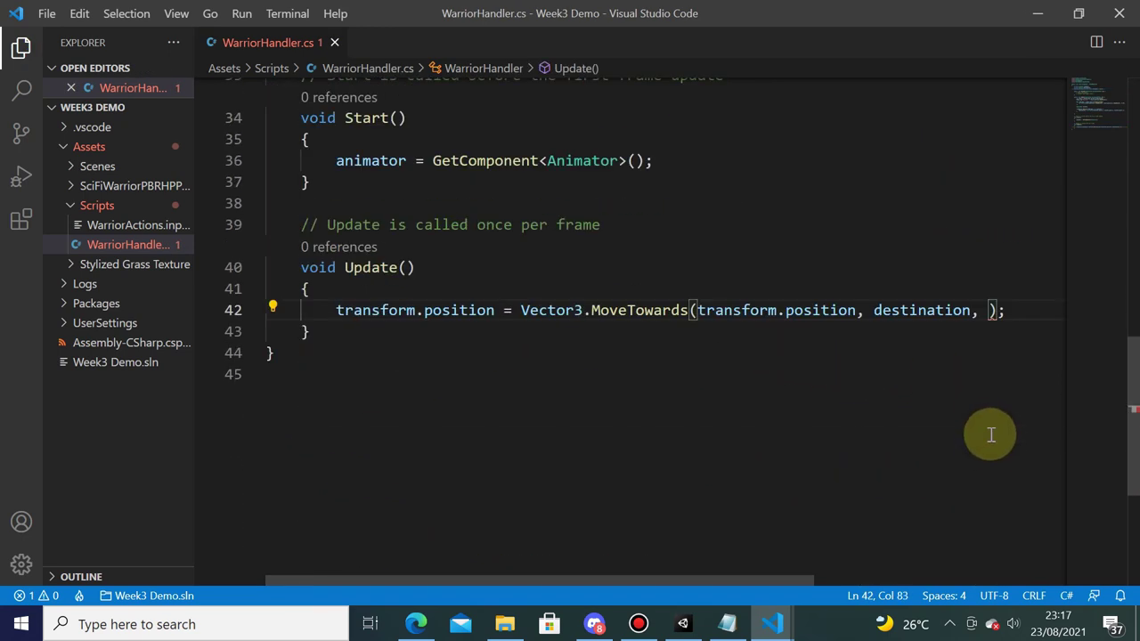
text(move)
key(Tab)
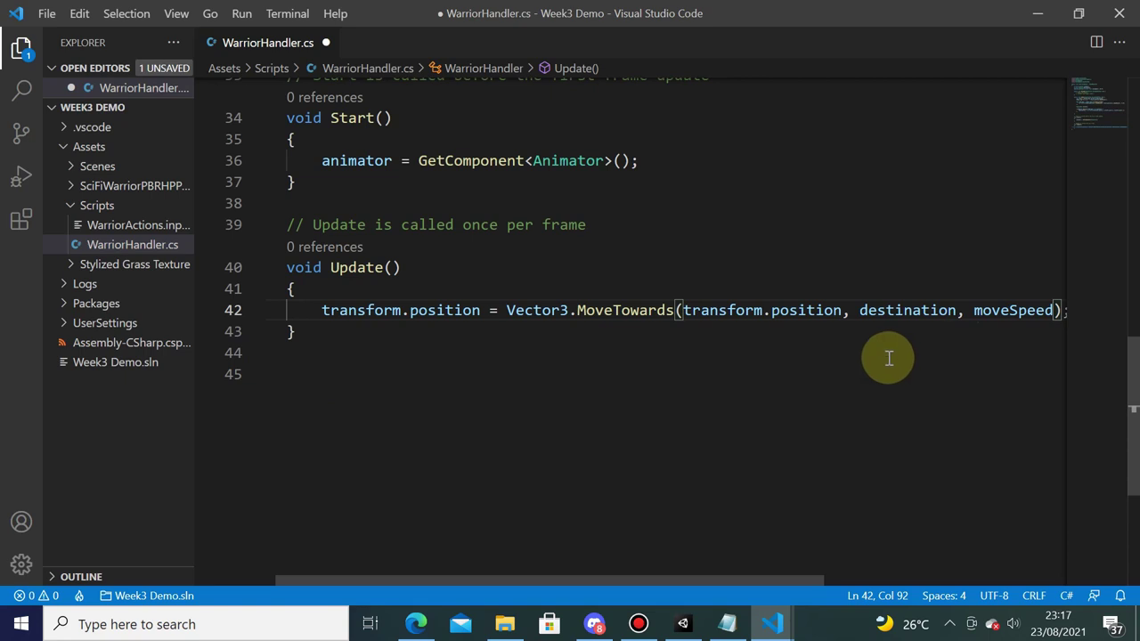
text(* t)
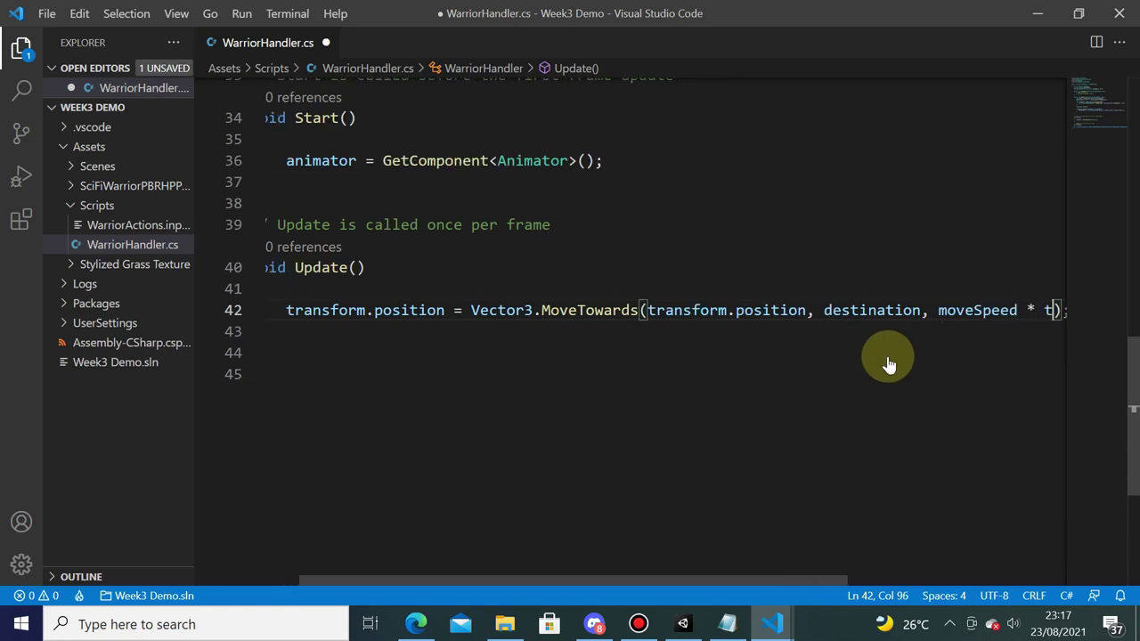
text(ime.d)
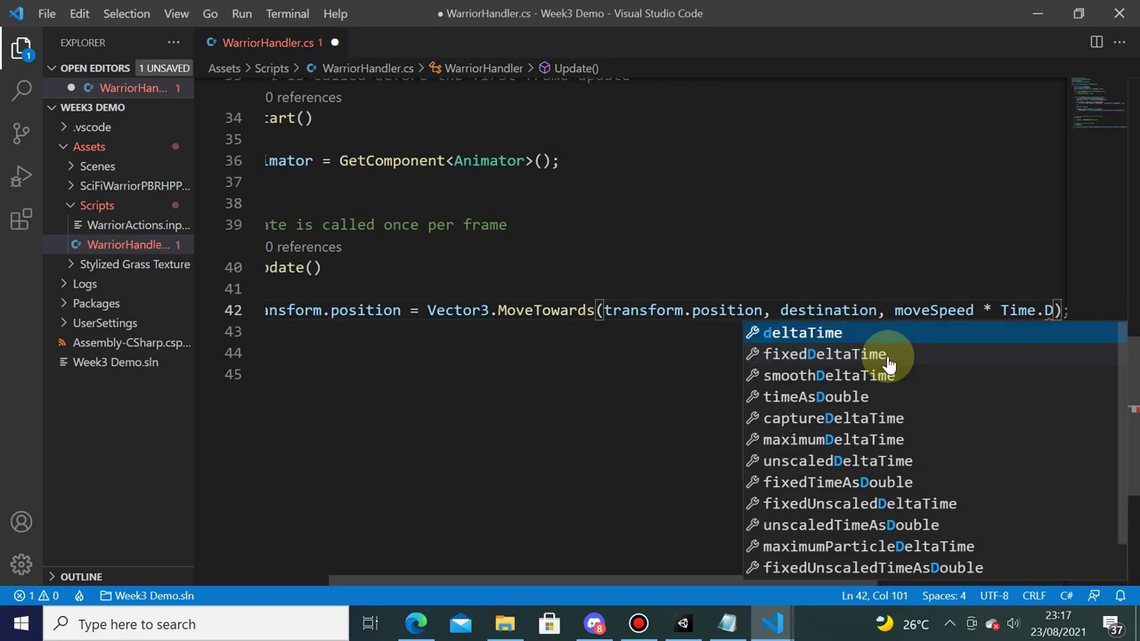
key(Tab)
key(Right)
key(Right)
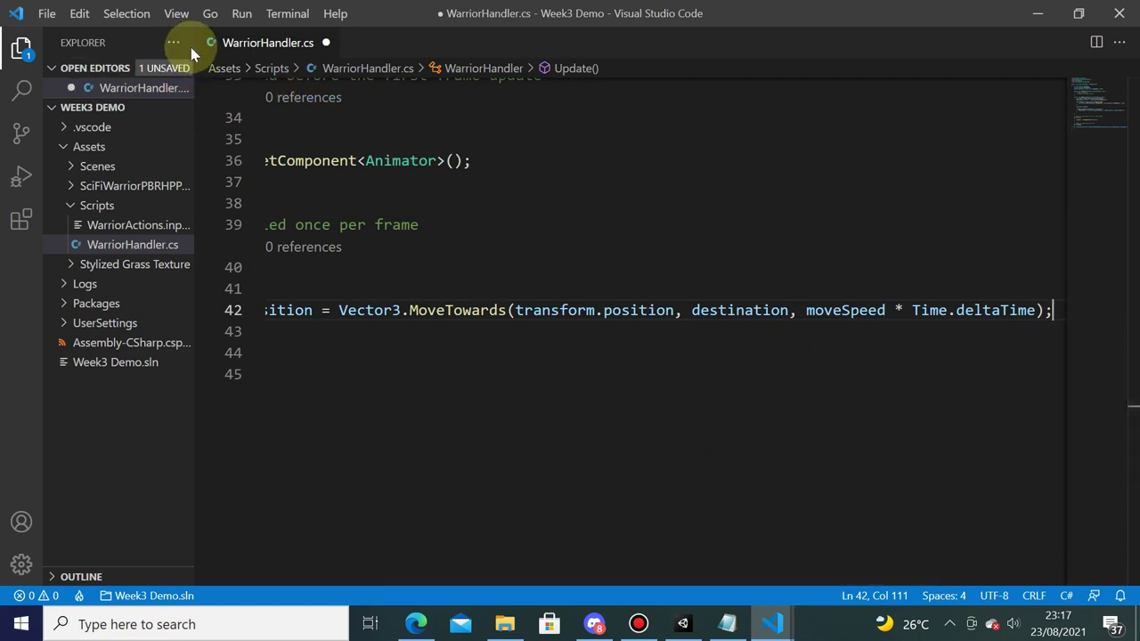
Collapse the Explorer sidebar and save WarriorHandler.cs
drag(194, 49, 19, 105)
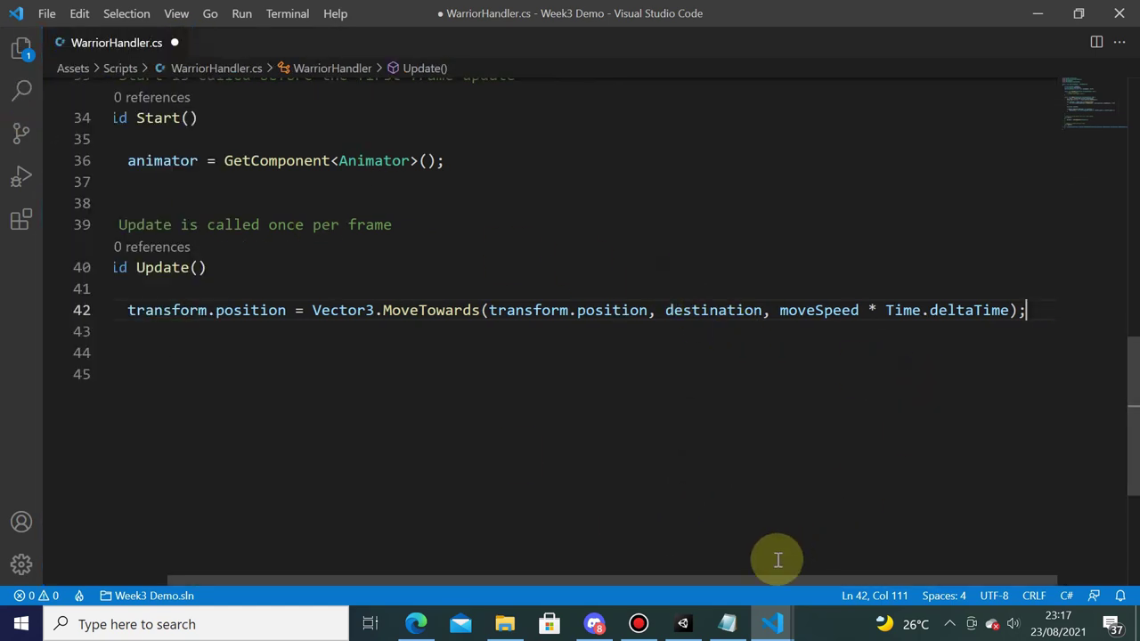
drag(691, 582, 638, 582)
key(ctrl+s)
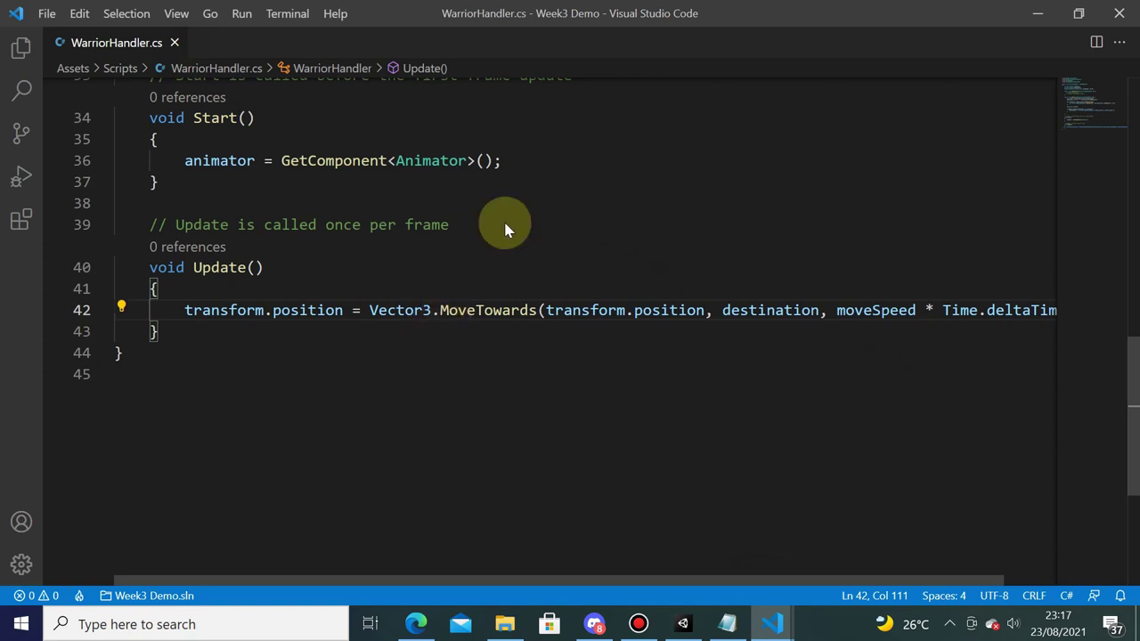
scroll(485, 254, up, 3)
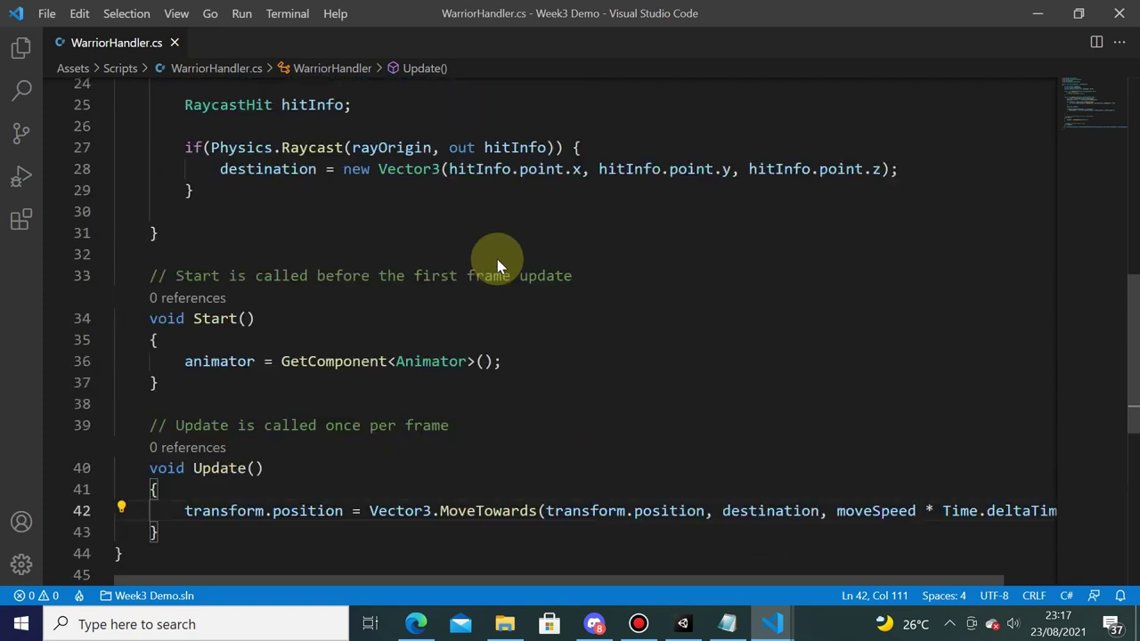
scroll(497, 265, up, 2)
scroll(499, 265, up, 3)
scroll(501, 265, up, 1)
scroll(521, 247, down, 4)
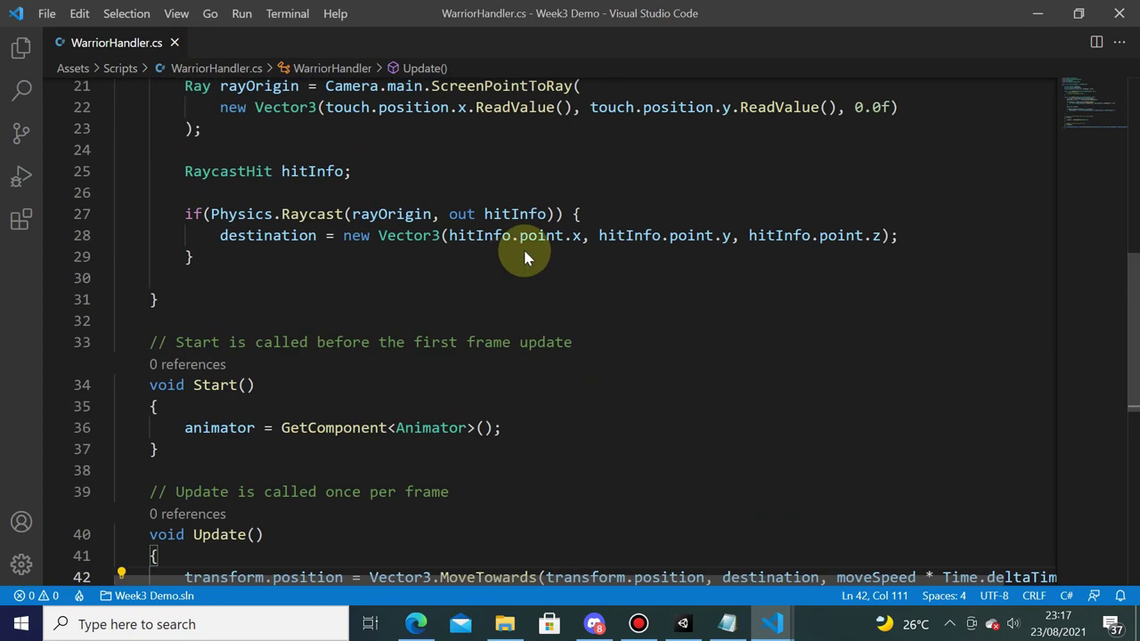
scroll(543, 259, down, 5)
scroll(544, 258, up, 2)
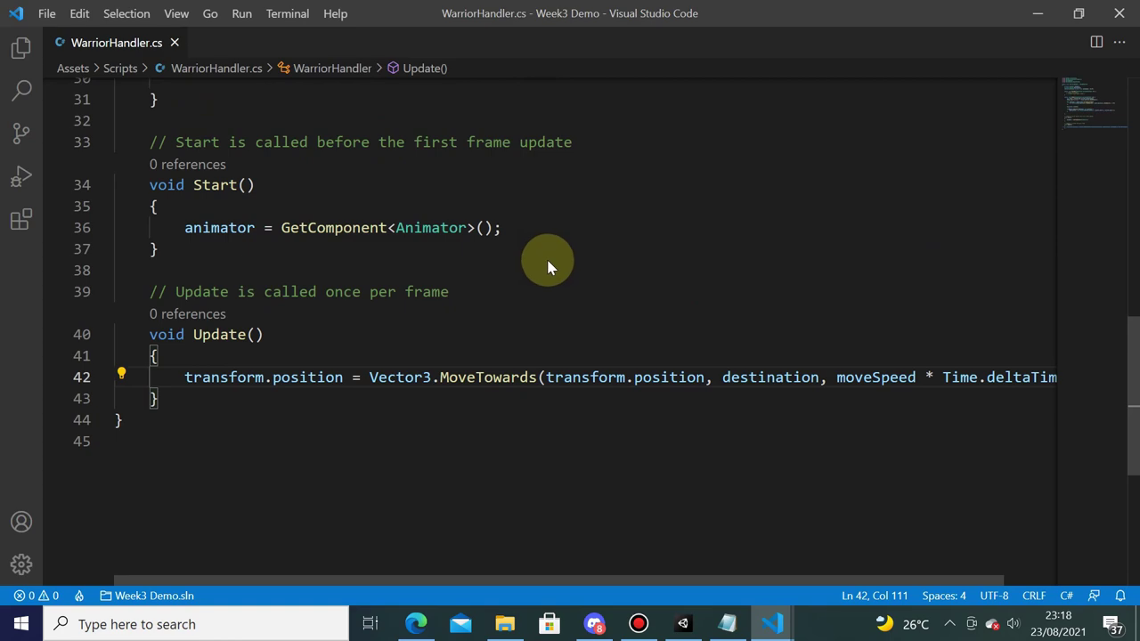
Play the scene in Unity and touch and drag across the simulator grass to steer the warrior
click(683, 623)
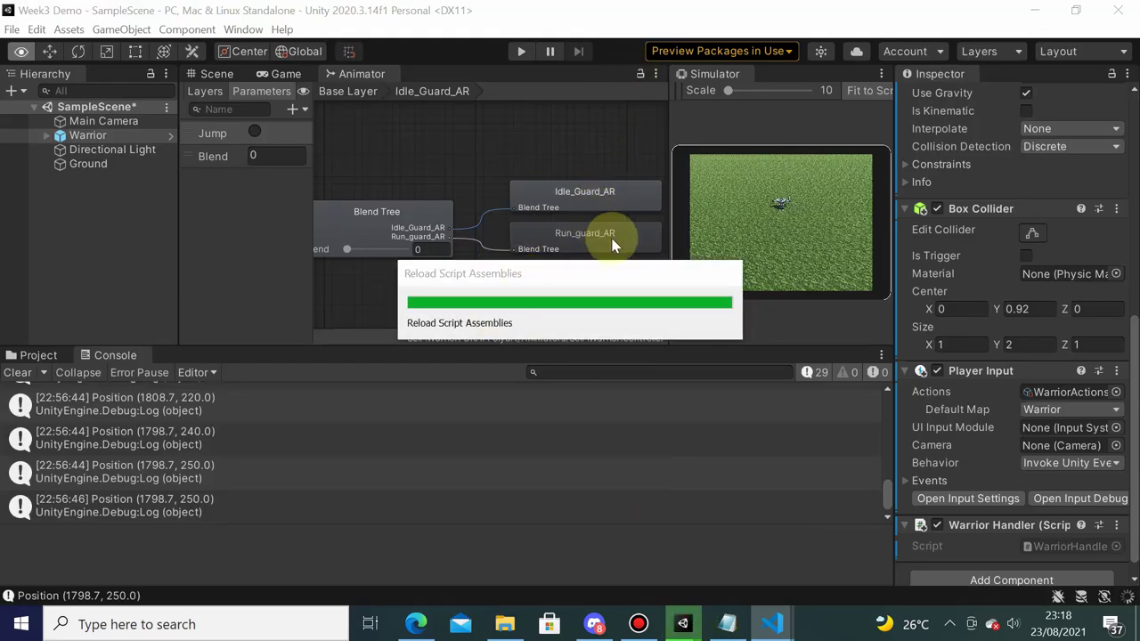
click(522, 50)
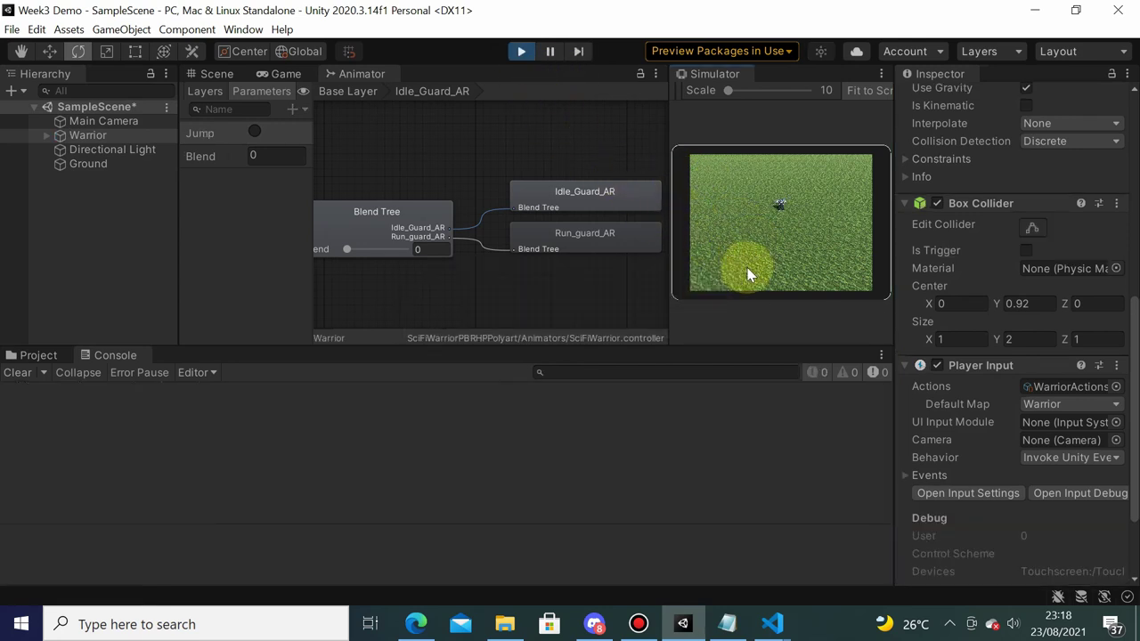
drag(748, 275, 785, 236)
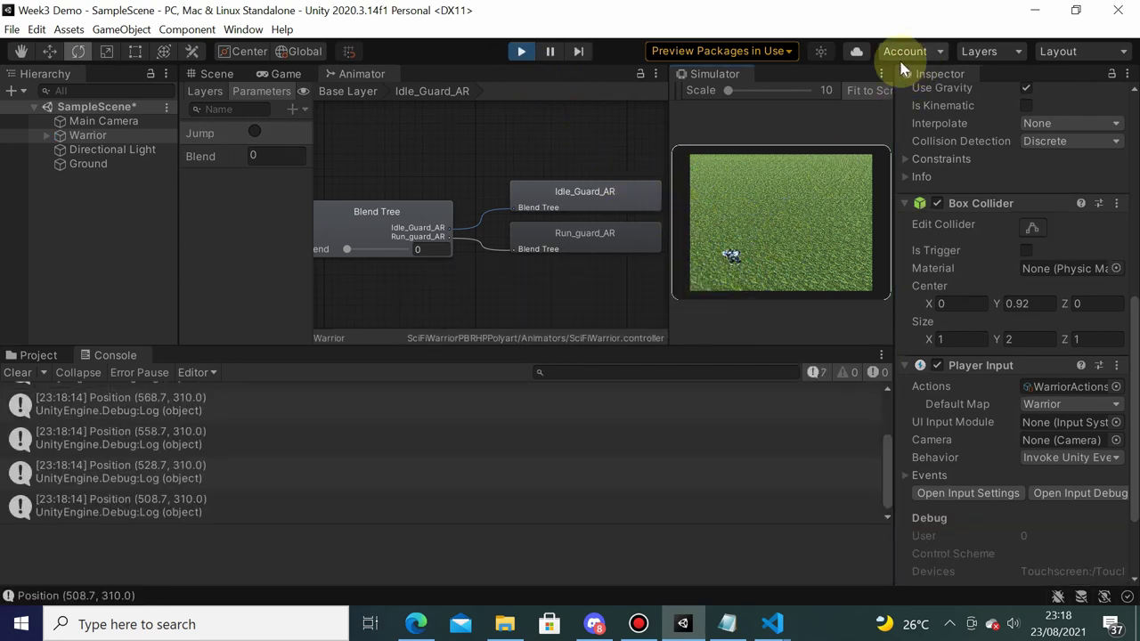
drag(815, 204, 833, 275)
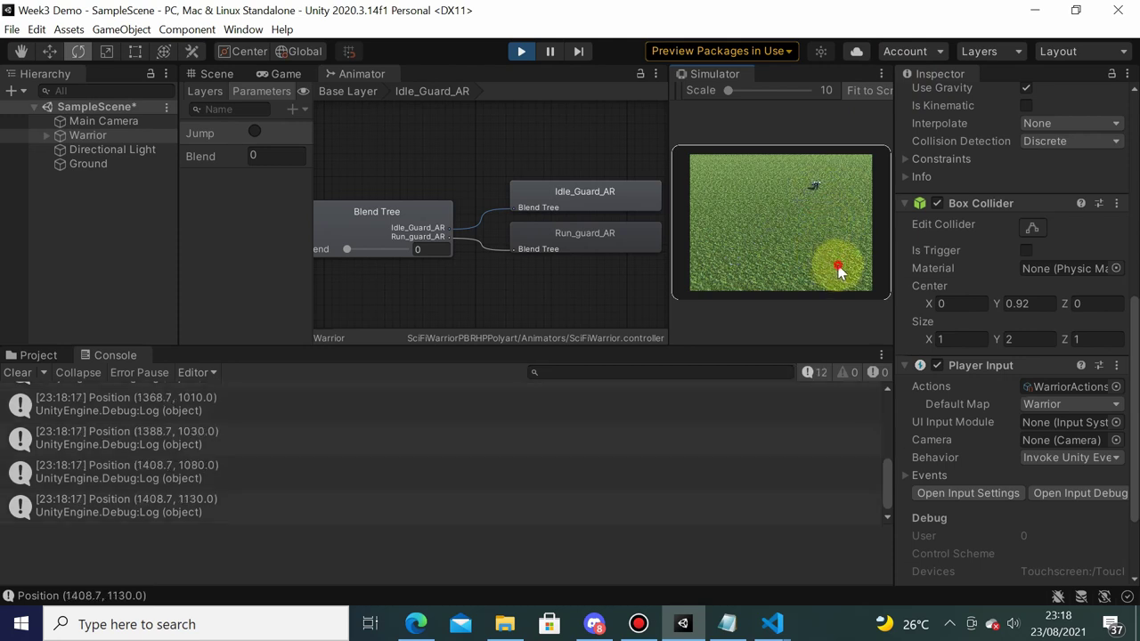
click(745, 223)
click(737, 188)
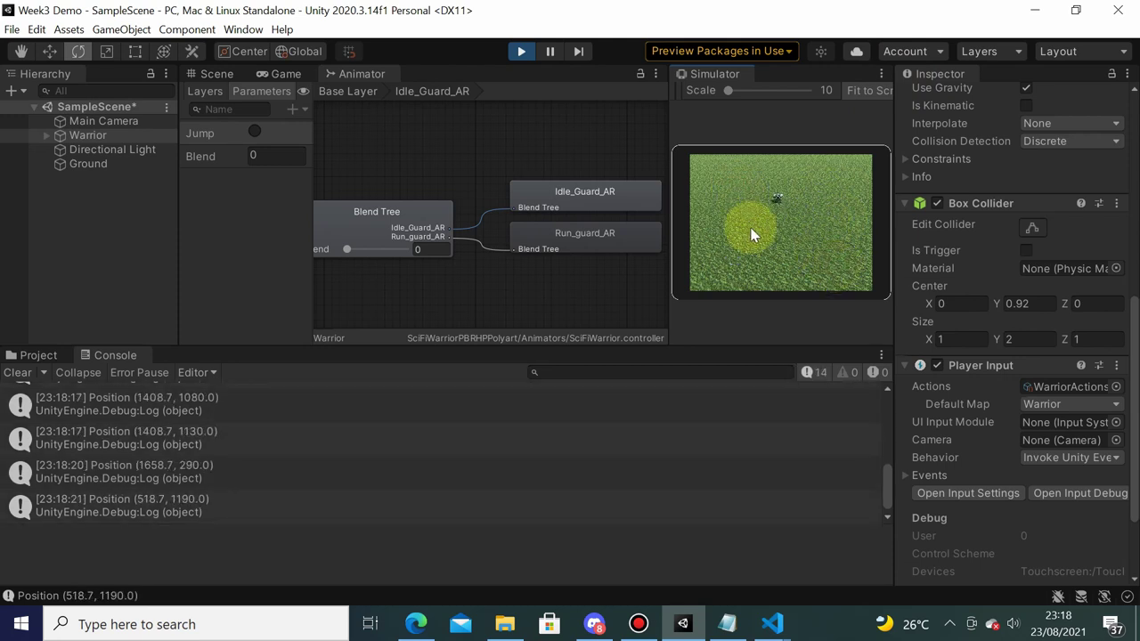
drag(752, 262, 753, 204)
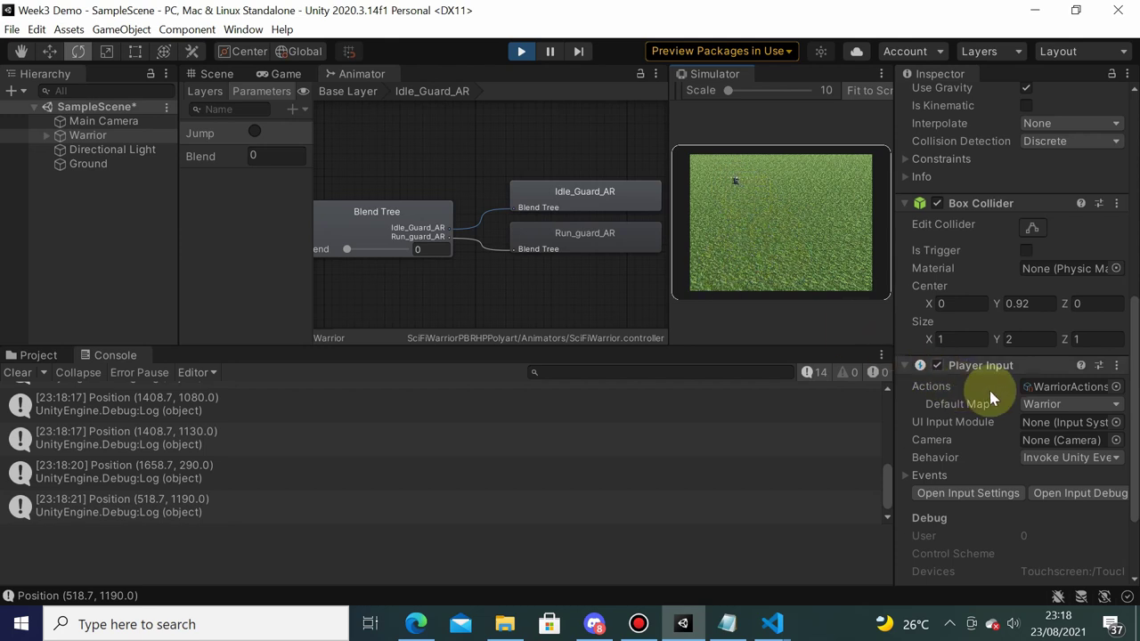
Set the Warrior Handler's Move Speed to 5 in the Inspector
scroll(1021, 416, down, 3)
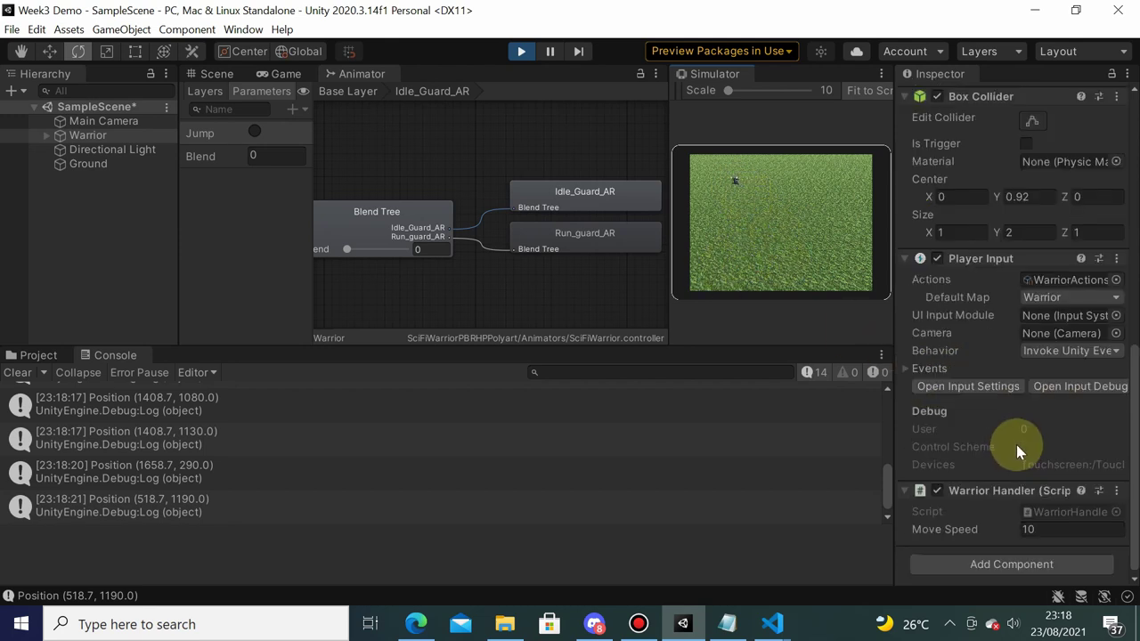
click(1040, 529)
text(5)
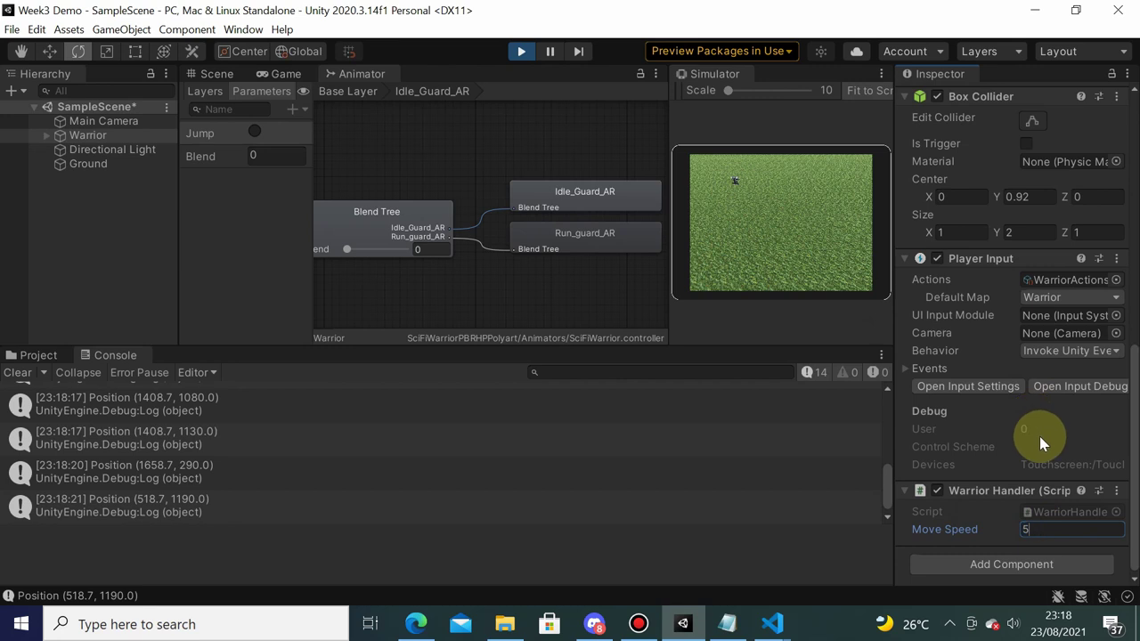
click(809, 259)
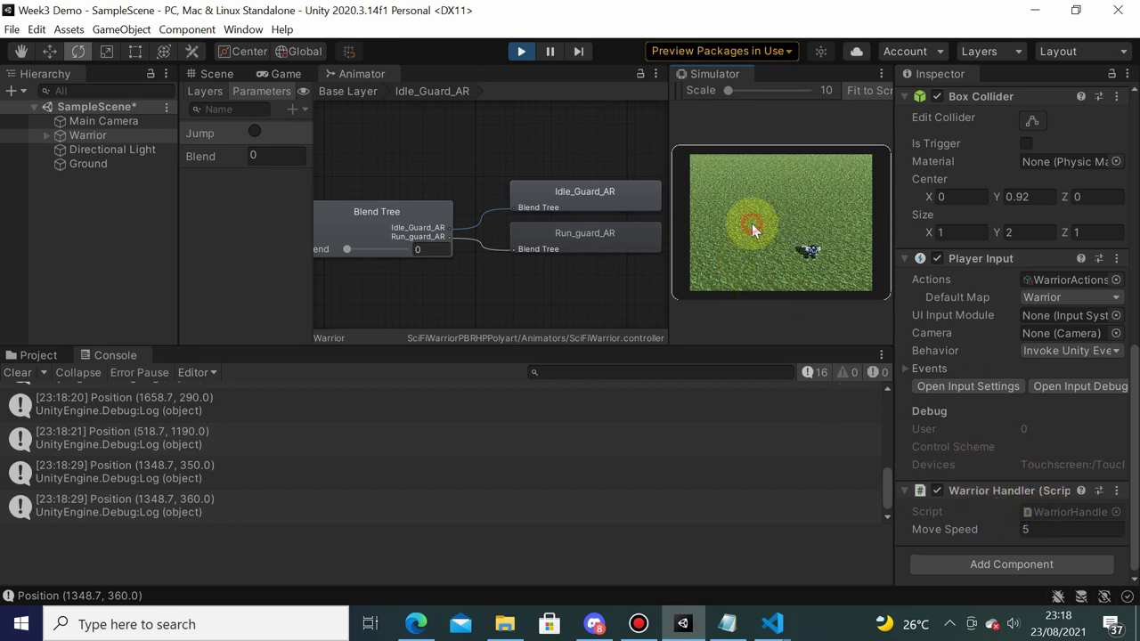
Tap the ground to test the slower speed, then maximize the Simulator view
click(842, 197)
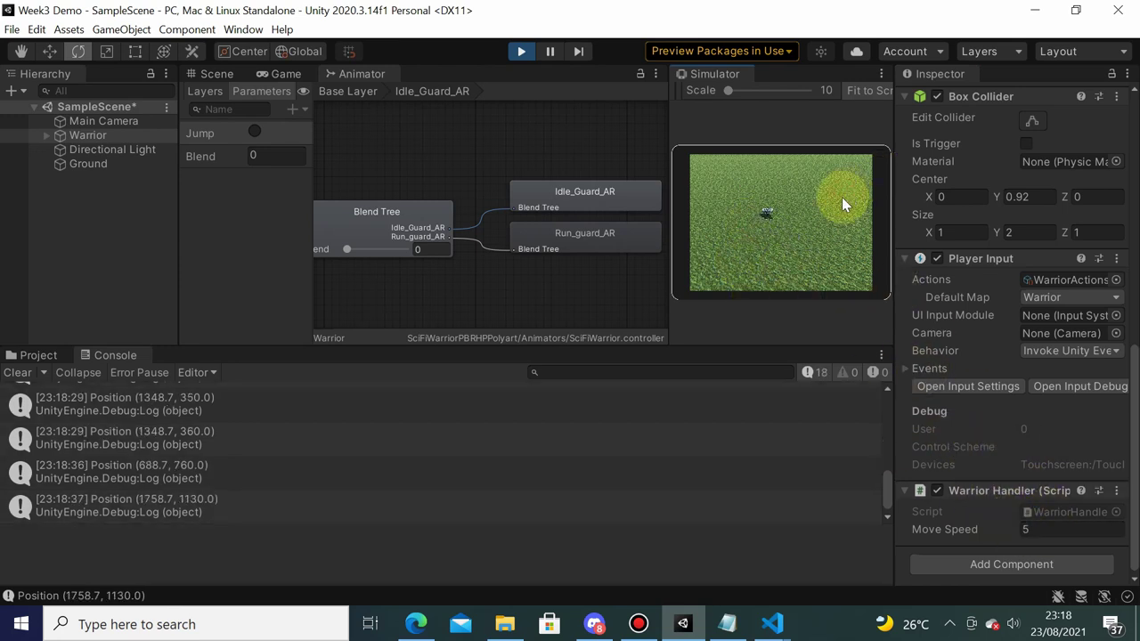
click(883, 75)
click(893, 113)
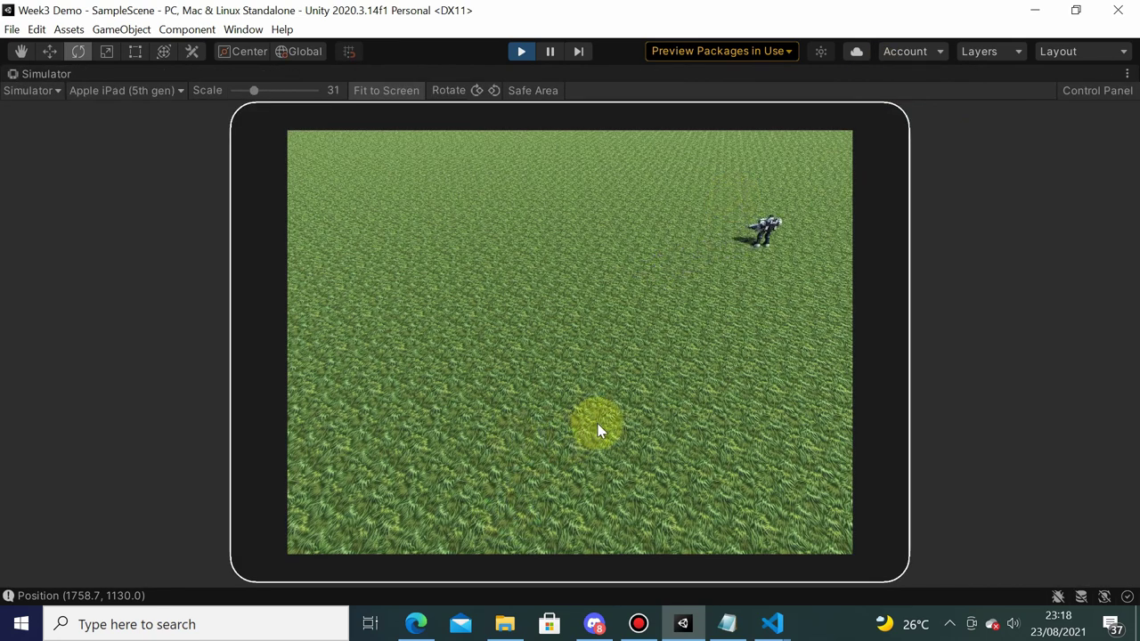
Tap six spots across the grass so the warrior walks to each at speed 5
click(597, 429)
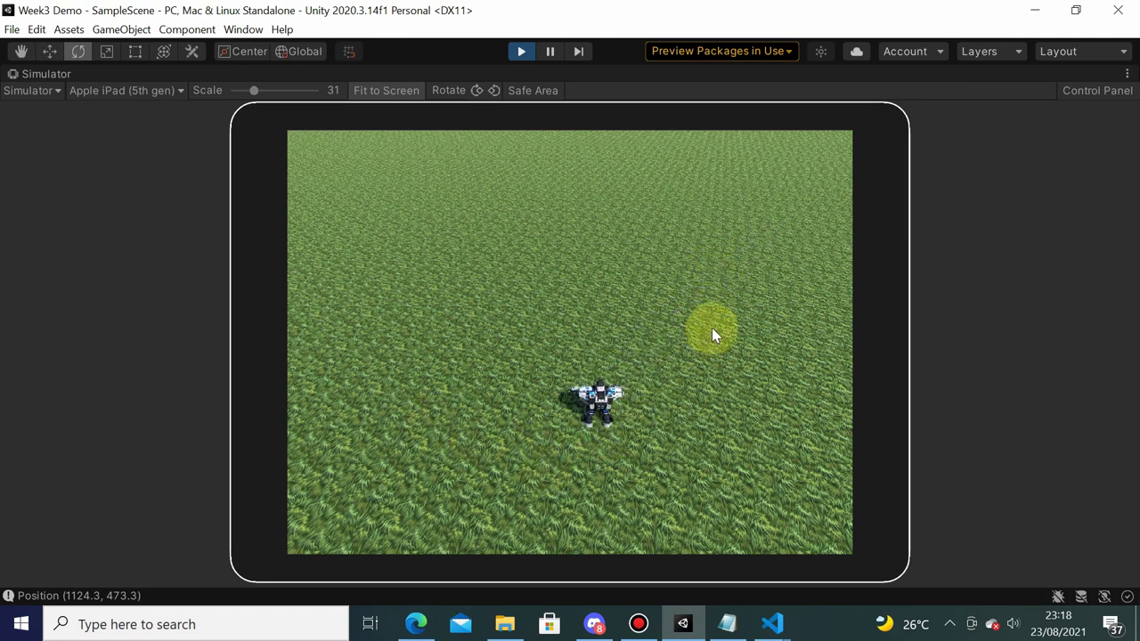
click(437, 350)
click(520, 472)
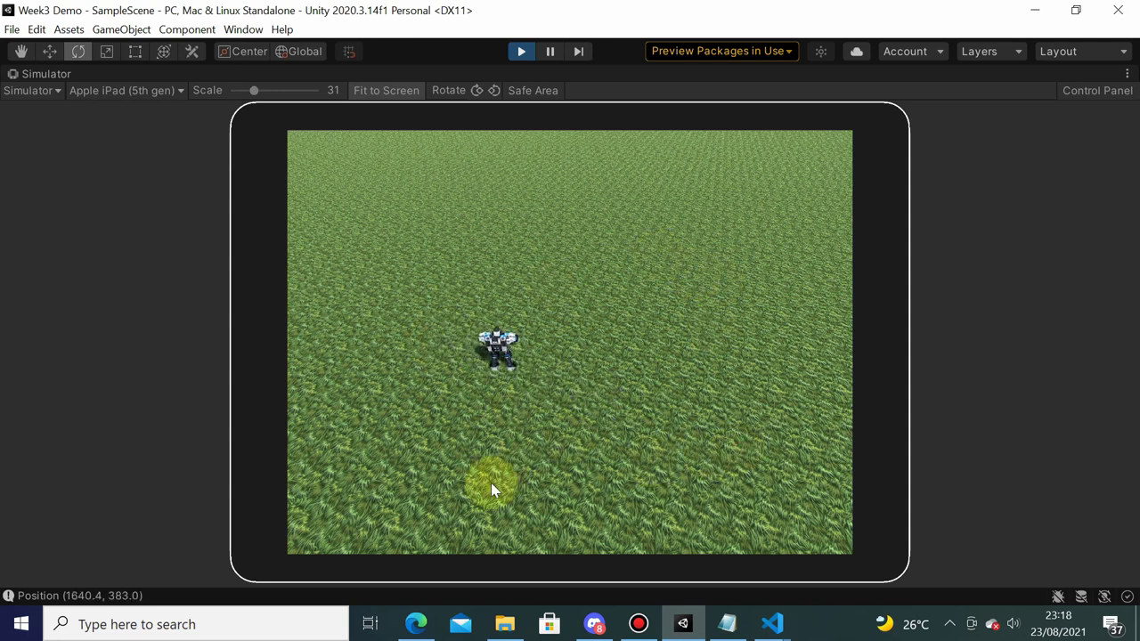
click(413, 475)
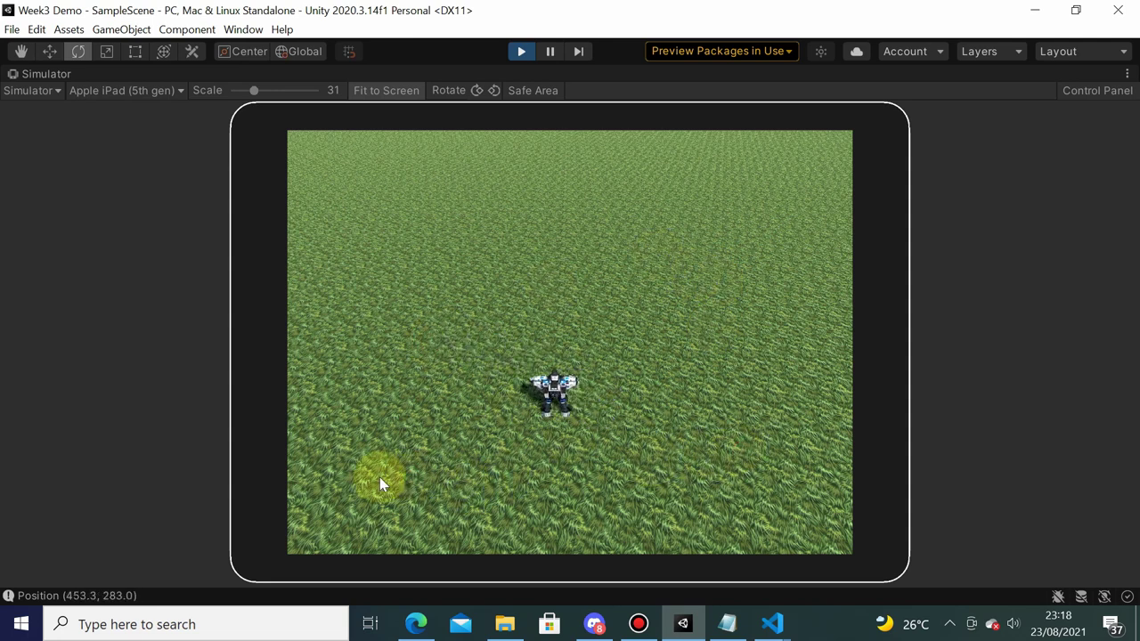
click(415, 211)
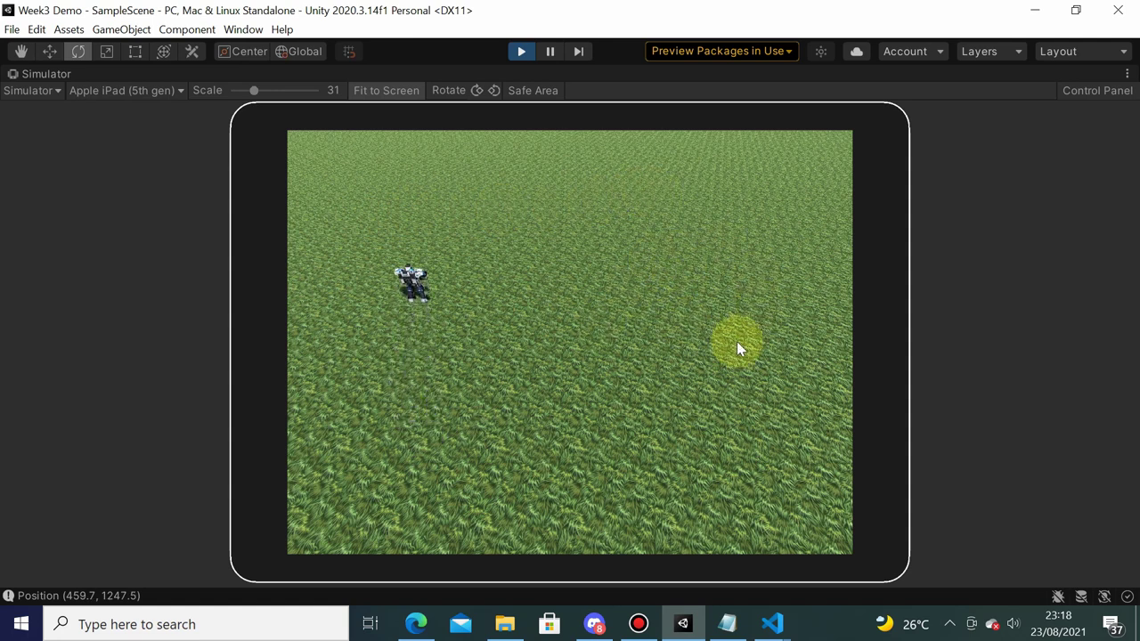
click(700, 398)
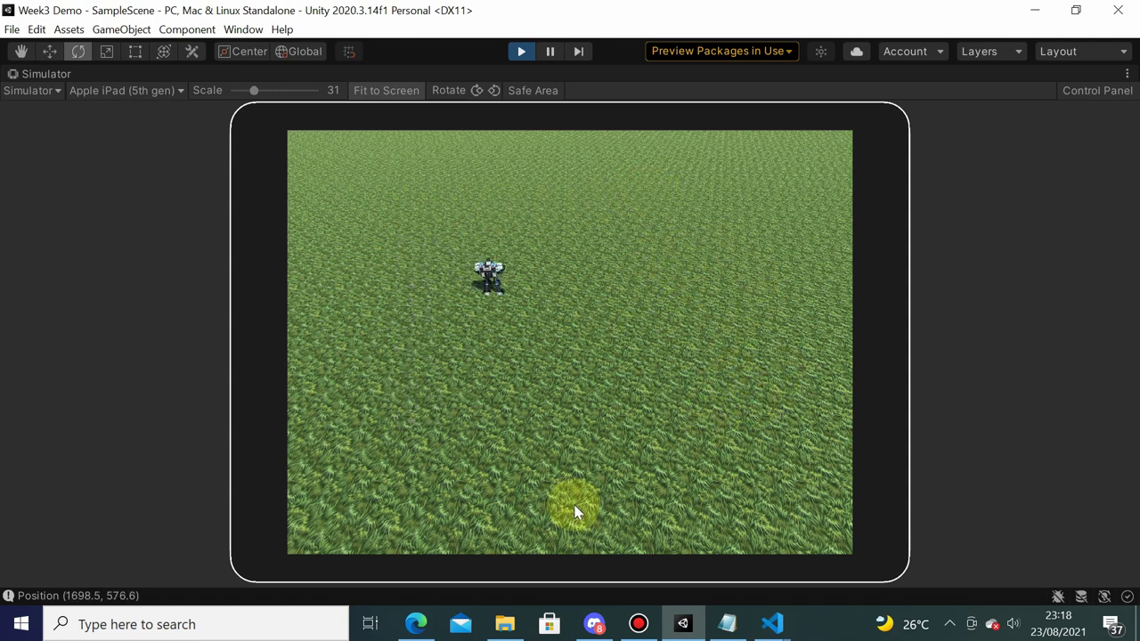